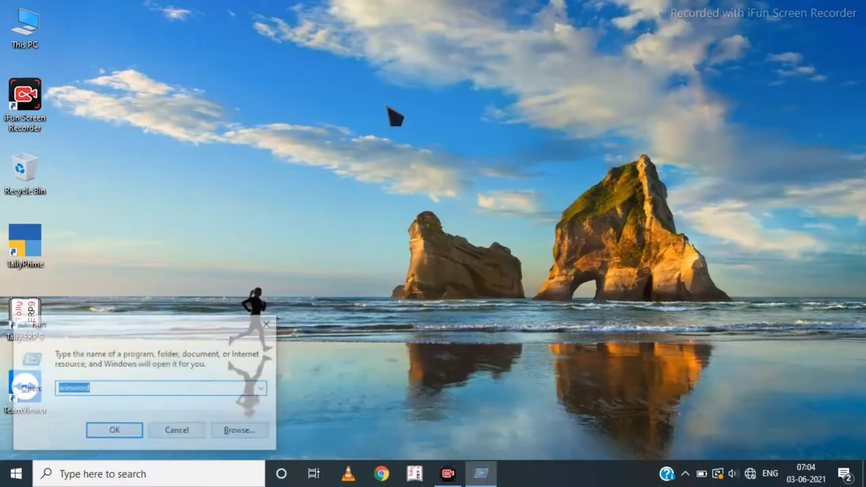
# Launch Word 2010 from the Run box with winword to get a blank Document1
pyautogui.press('Return')
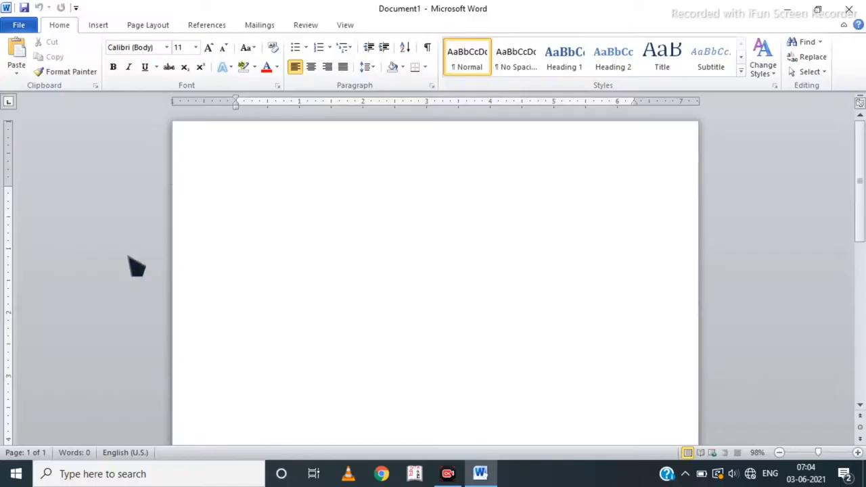
# Apply the Narrow 0.5-inch margins to the page
pyautogui.click(147, 28)
pyautogui.click(109, 62)
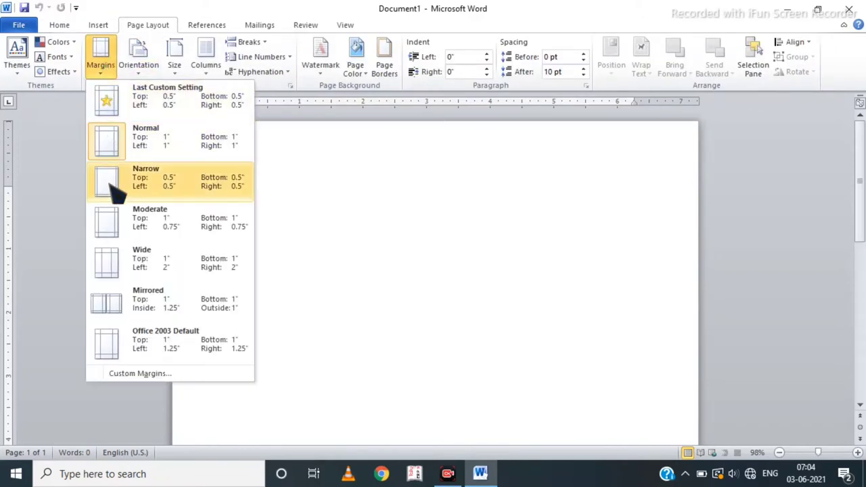
pyautogui.click(156, 187)
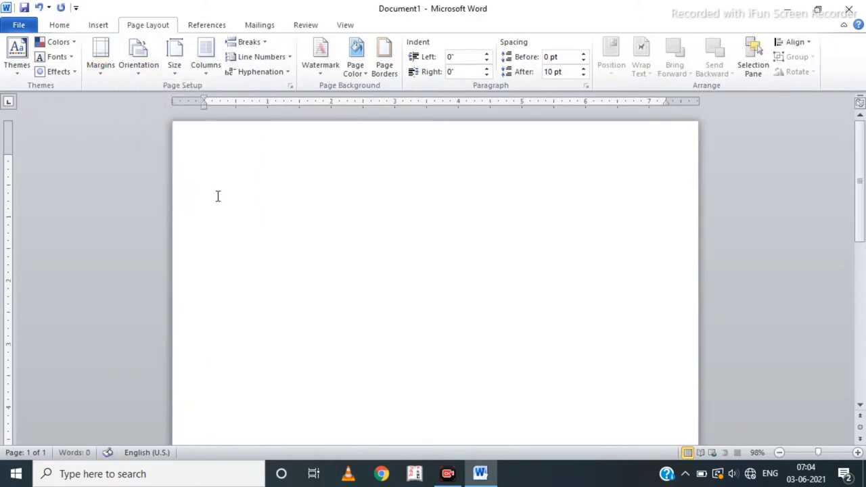
# Set a custom 3.2 × 2 inch paper size and zoom in on the card
pyautogui.click(177, 68)
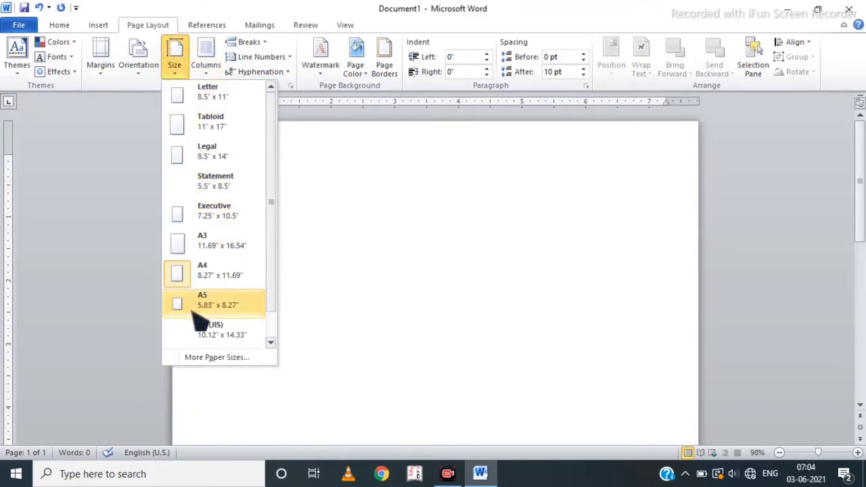
pyautogui.click(198, 359)
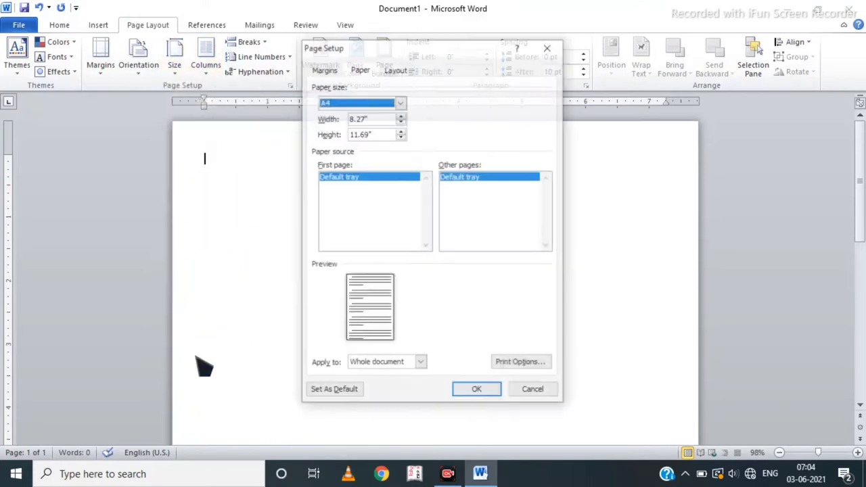
pyautogui.doubleClick(370, 120)
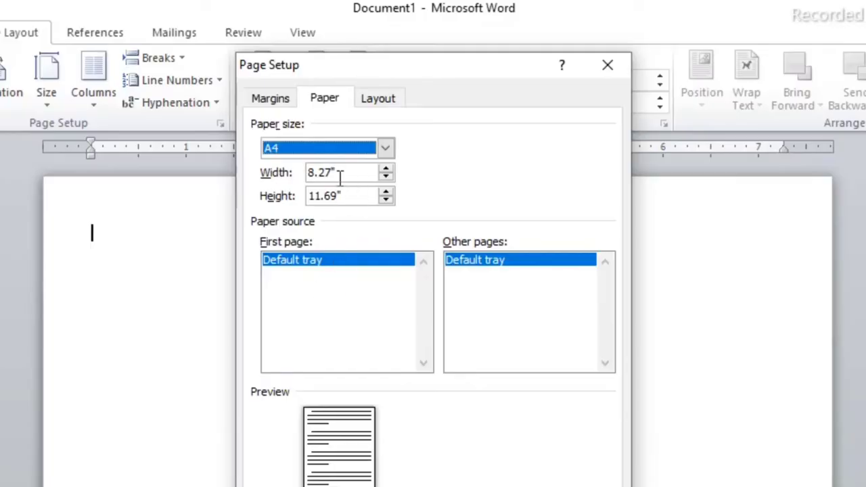
pyautogui.write('3.2')
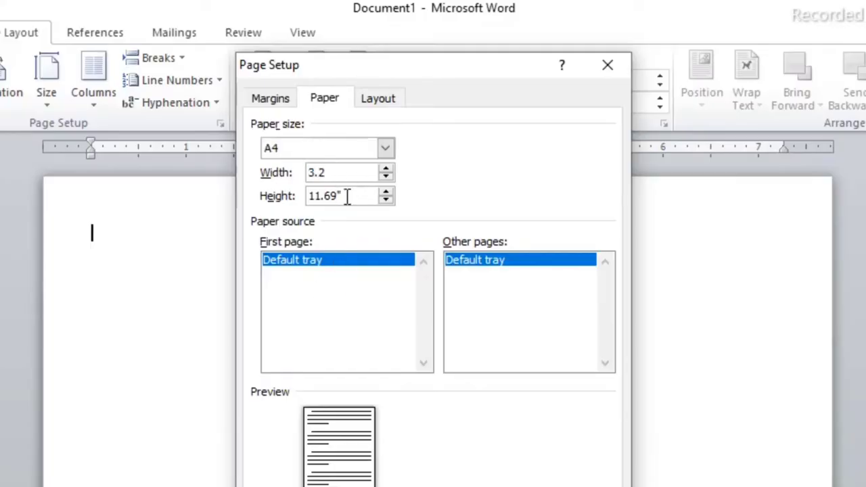
pyautogui.click(346, 196)
pyautogui.write('2')
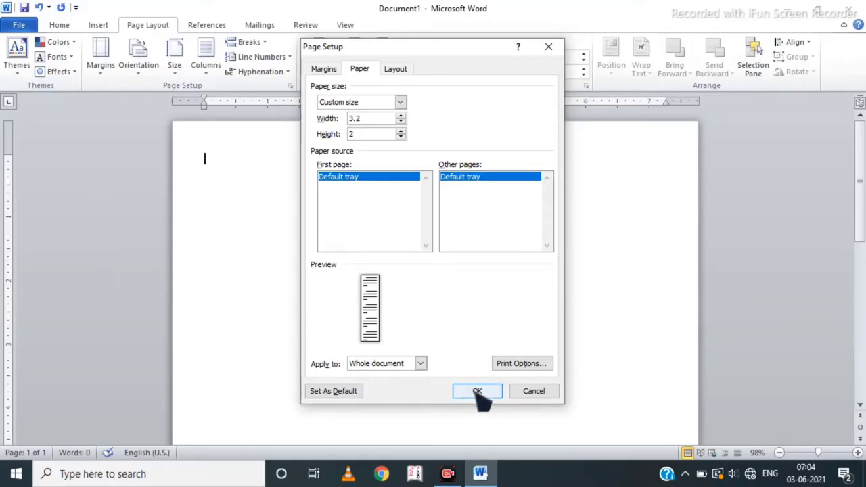
pyautogui.click(478, 392)
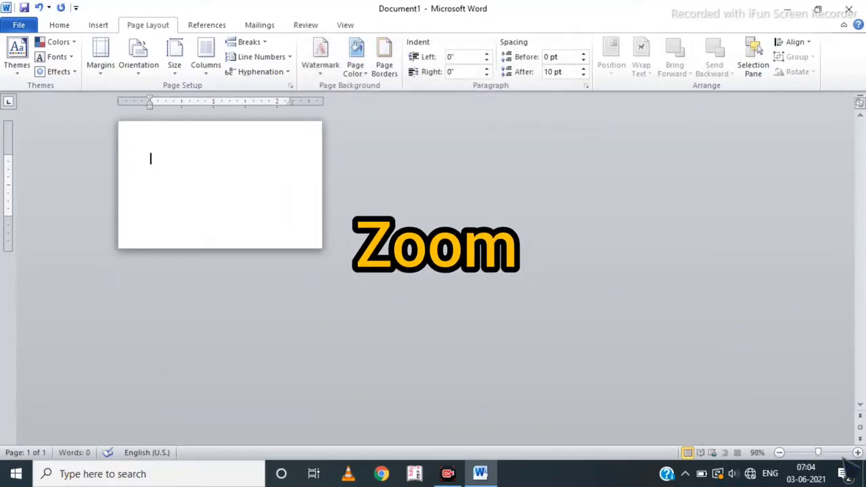
pyautogui.click(857, 453)
pyautogui.click(857, 452)
# Draw a rectangle across the top of the card
pyautogui.click(857, 453)
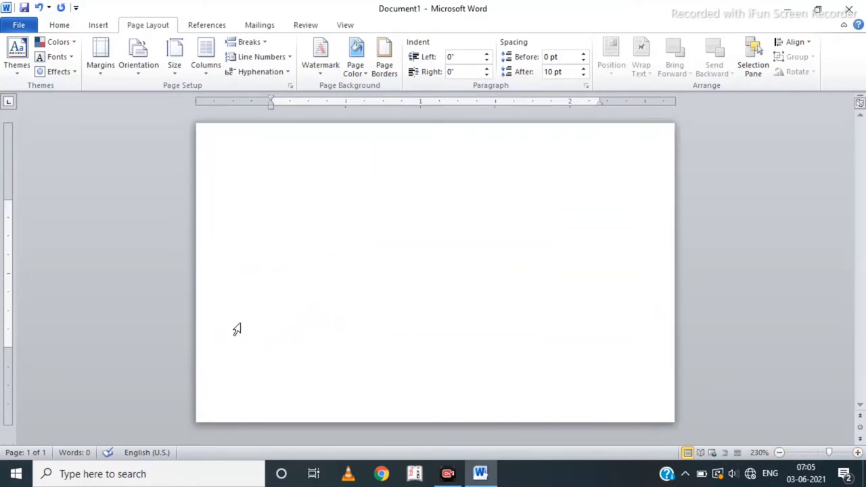
pyautogui.click(98, 25)
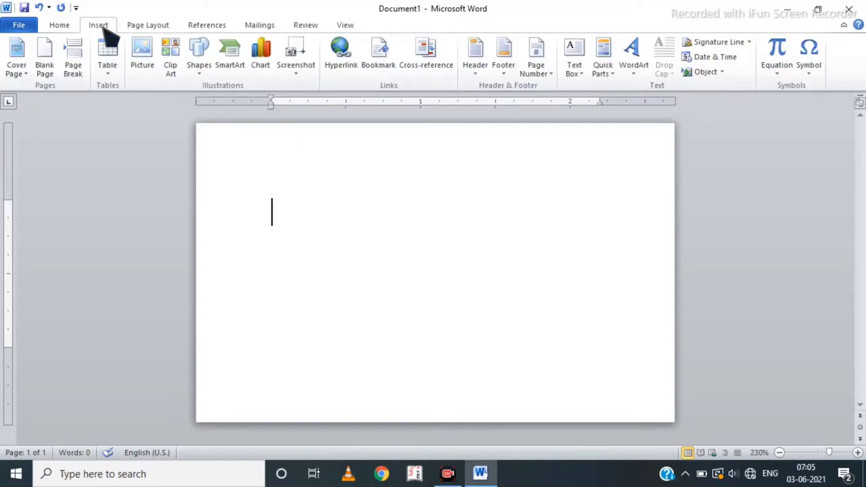
pyautogui.click(203, 61)
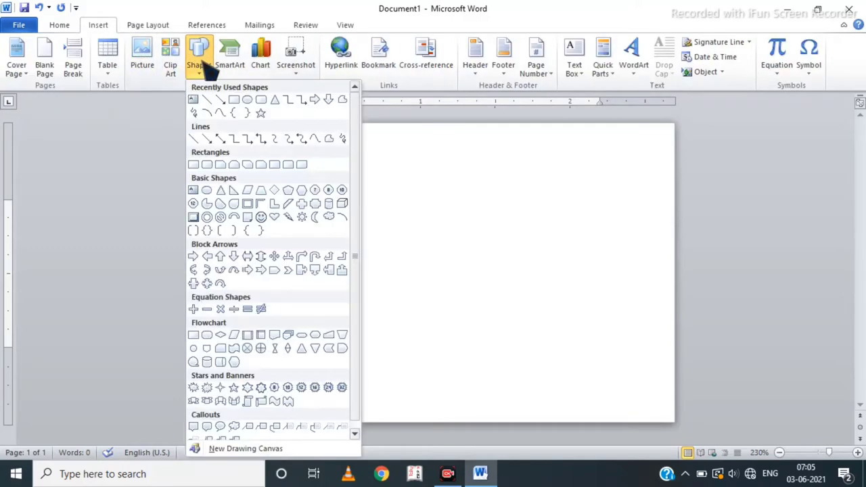
pyautogui.click(234, 105)
pyautogui.moveTo(198, 127); pyautogui.dragTo(673, 243)
# Set the rectangle's width to 3.2 inches
pyautogui.click(778, 99)
pyautogui.write('3.2')
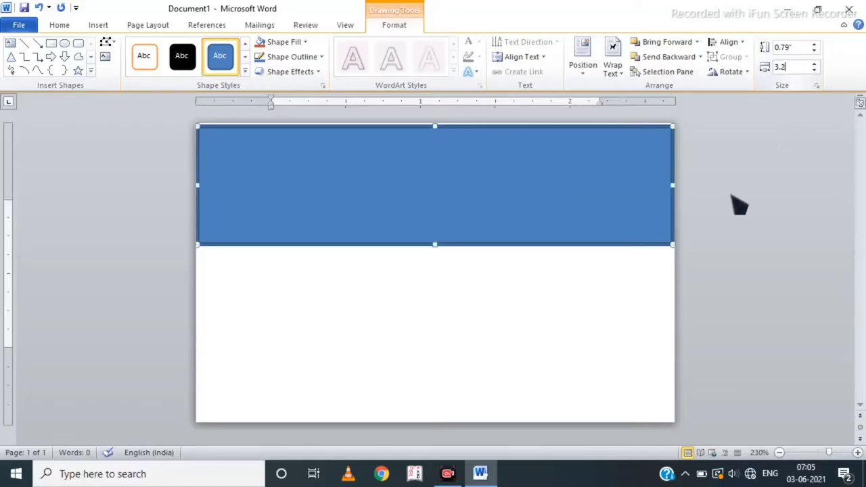
pyautogui.click(508, 307)
pyautogui.click(440, 211)
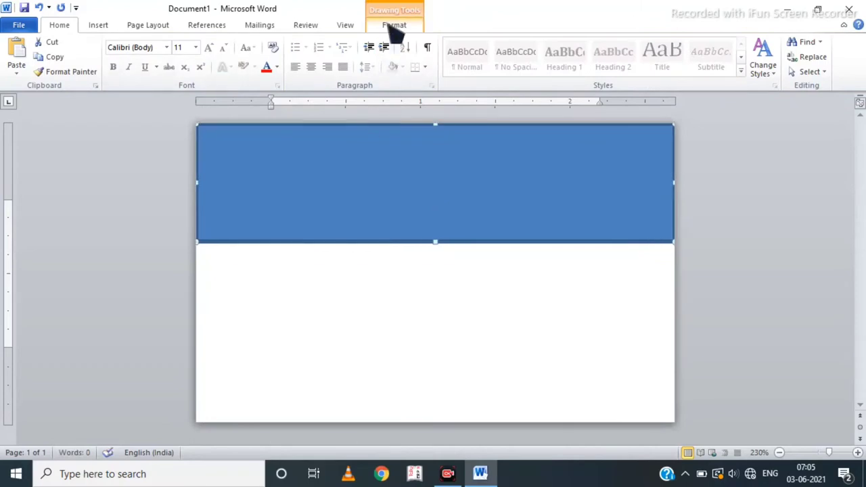
pyautogui.click(394, 25)
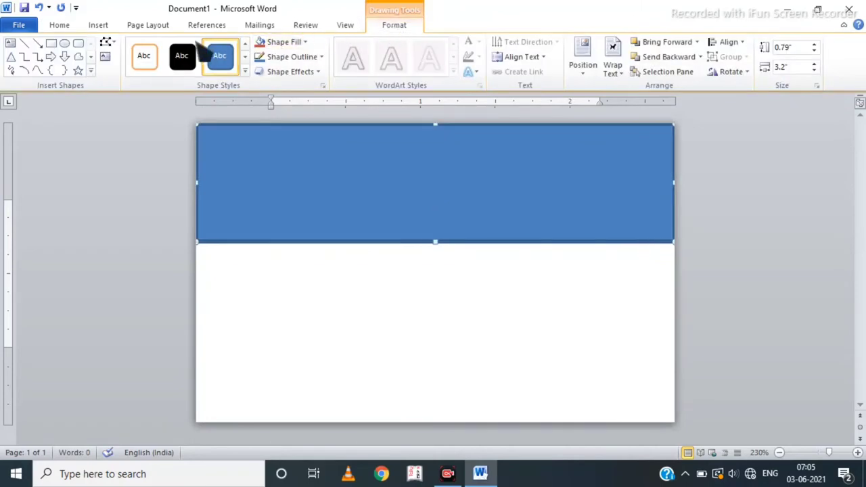
pyautogui.click(107, 42)
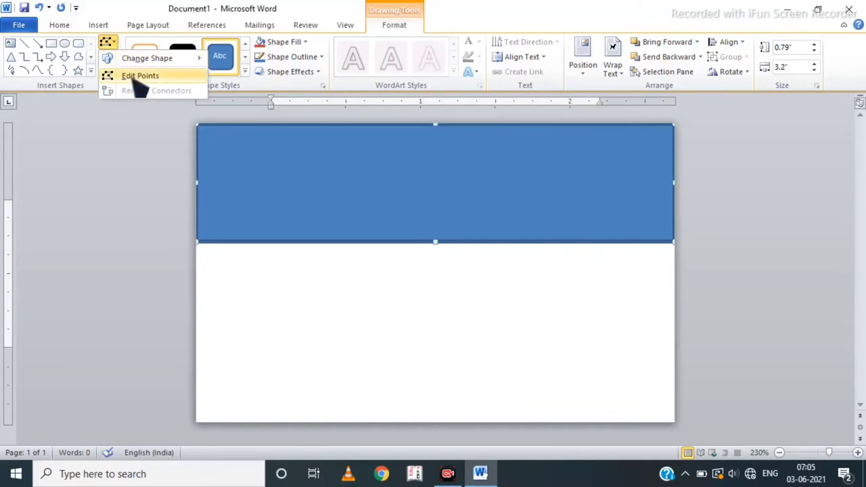
# Drag the rectangle's bottom corner points to curve its lower edge into a wave
pyautogui.click(139, 76)
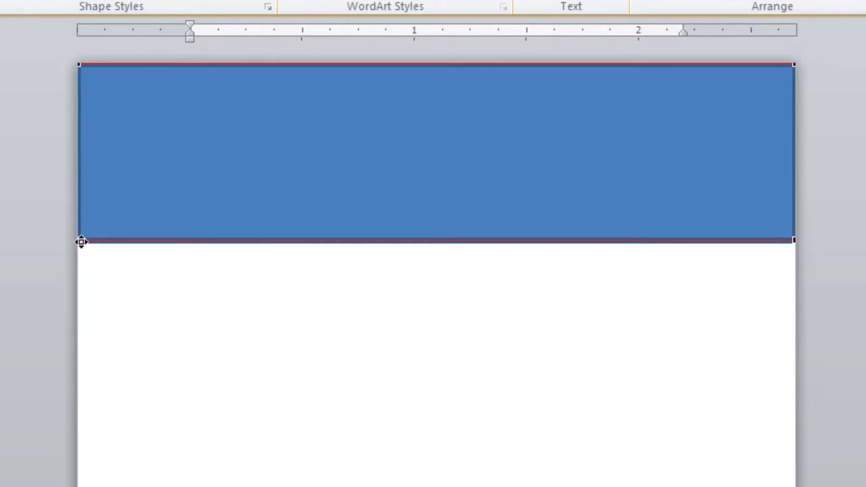
pyautogui.click(80, 242)
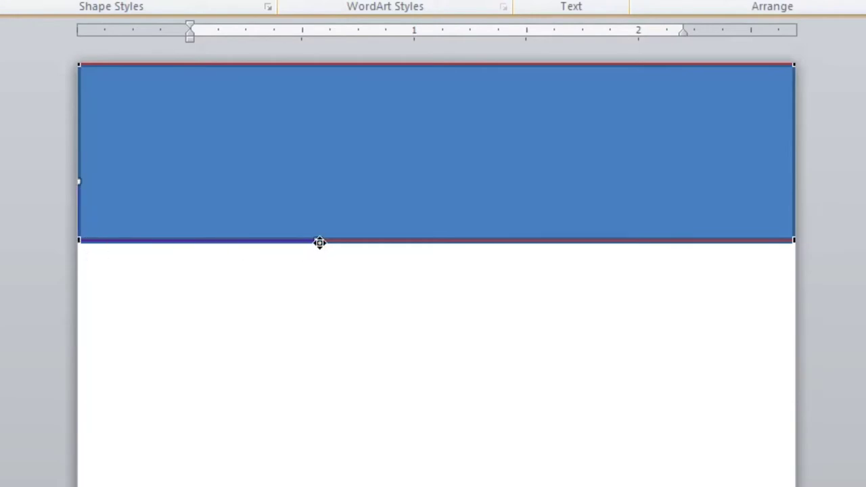
pyautogui.moveTo(319, 242)
pyautogui.mouseDown()
pyautogui.moveTo(274, 87)
pyautogui.moveTo(255, 76)
pyautogui.mouseUp()
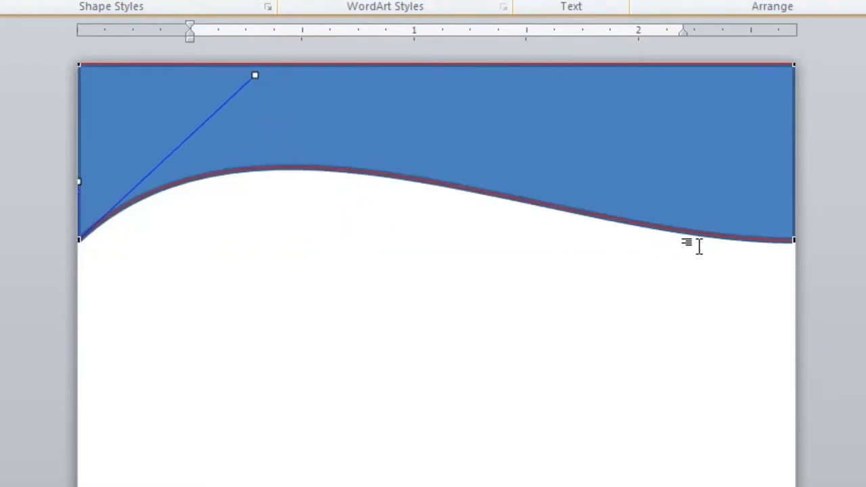
pyautogui.click(792, 239)
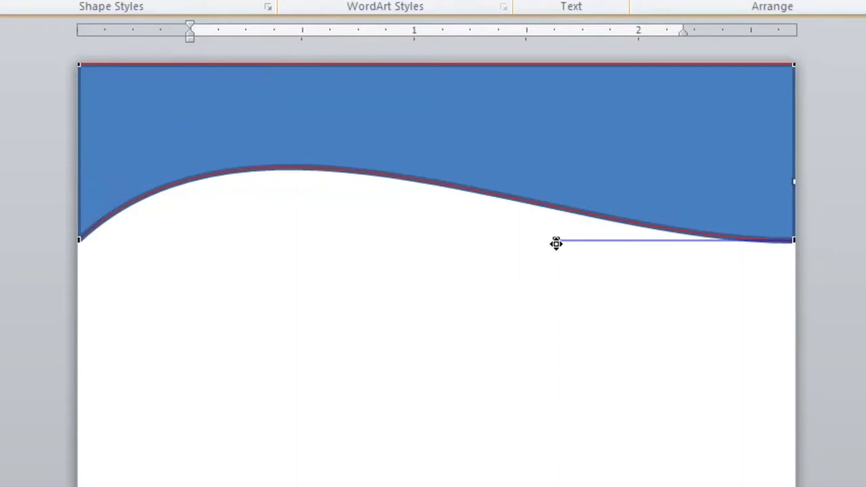
pyautogui.moveTo(556, 242)
pyautogui.mouseDown()
pyautogui.moveTo(558, 334)
pyautogui.moveTo(605, 313)
pyautogui.moveTo(634, 331)
pyautogui.moveTo(624, 375)
pyautogui.moveTo(584, 381)
pyautogui.moveTo(604, 400)
pyautogui.moveTo(624, 395)
pyautogui.moveTo(627, 373)
pyautogui.mouseUp()
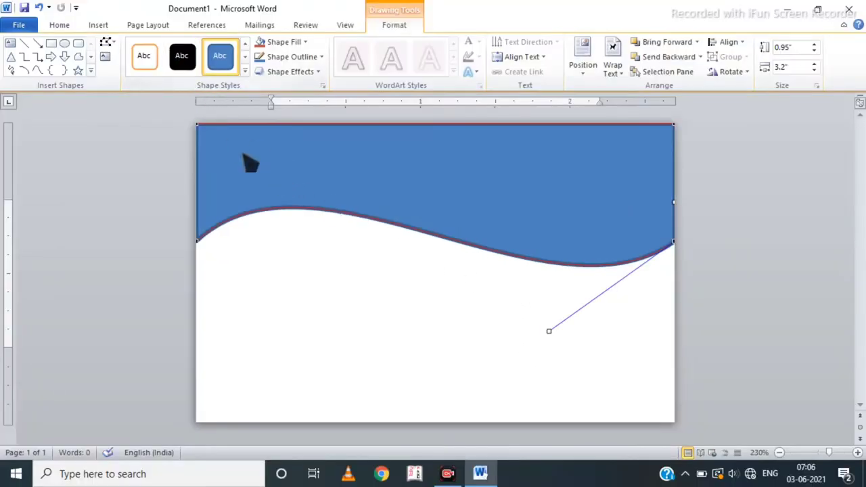
# Fill the wave Light Blue and remove its outline
pyautogui.click(305, 42)
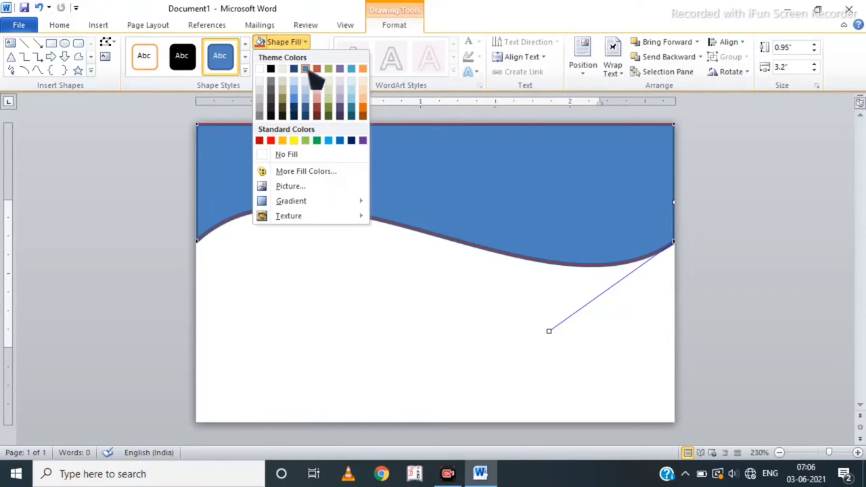
pyautogui.click(329, 140)
pyautogui.click(297, 57)
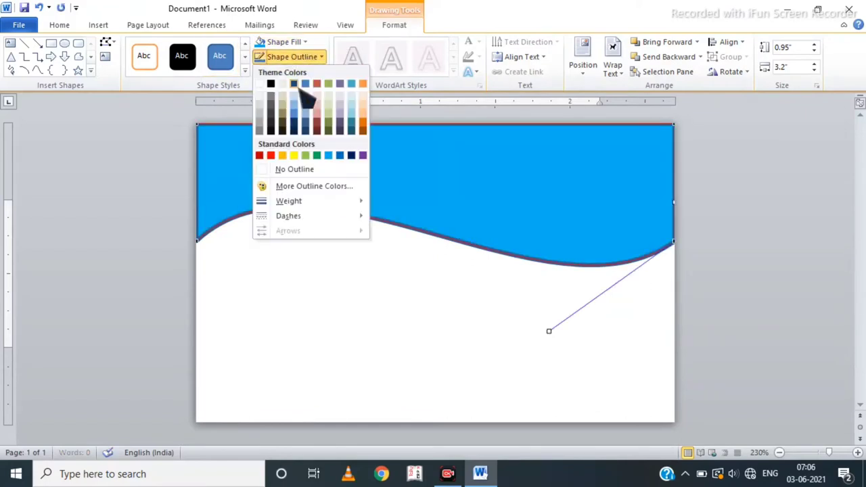
pyautogui.click(302, 170)
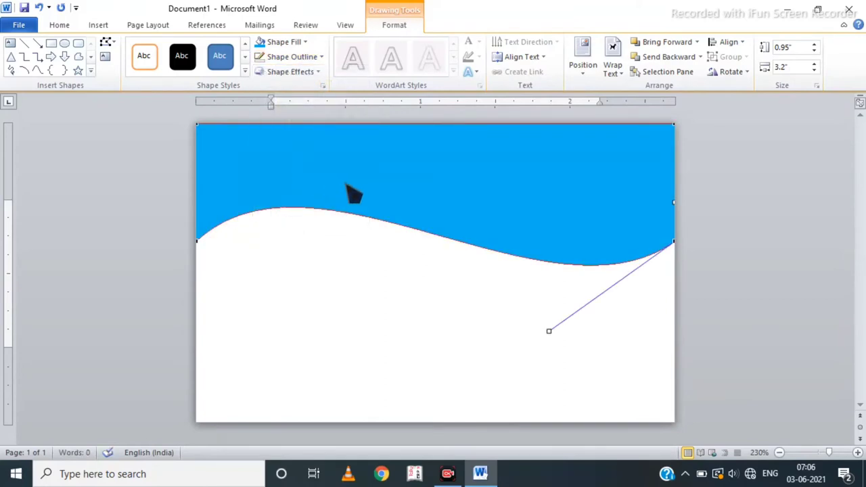
pyautogui.click(375, 181)
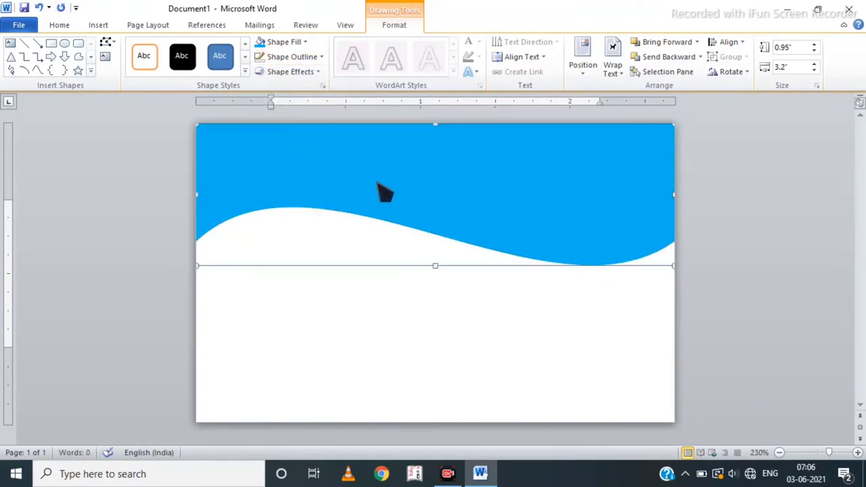
# Duplicate the wave, fill the copy orange, stretch it left, and place it behind text
pyautogui.hotkey('ctrl', 'd')
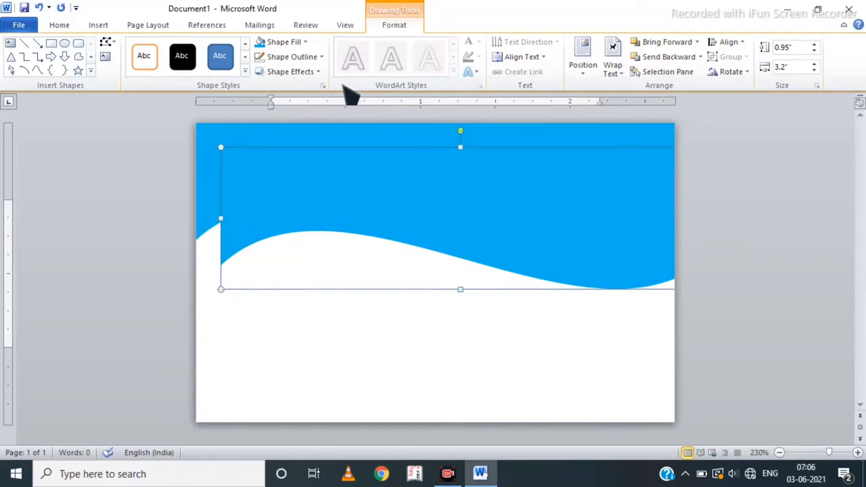
pyautogui.click(306, 42)
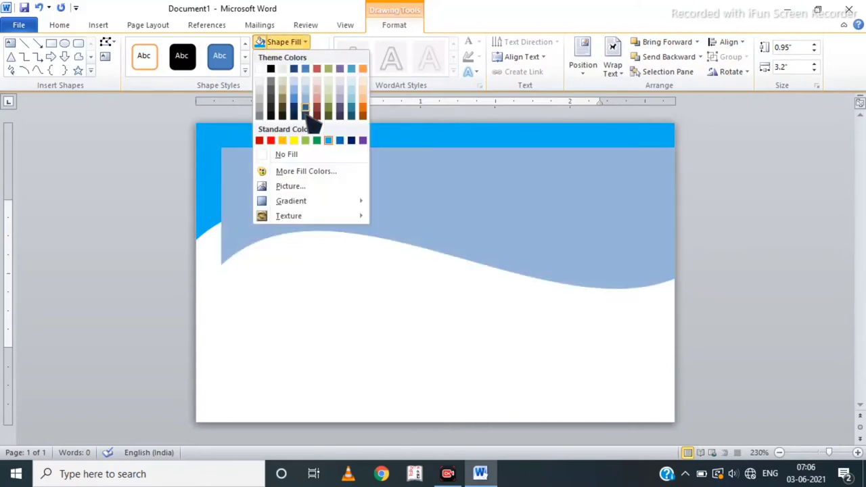
pyautogui.click(282, 141)
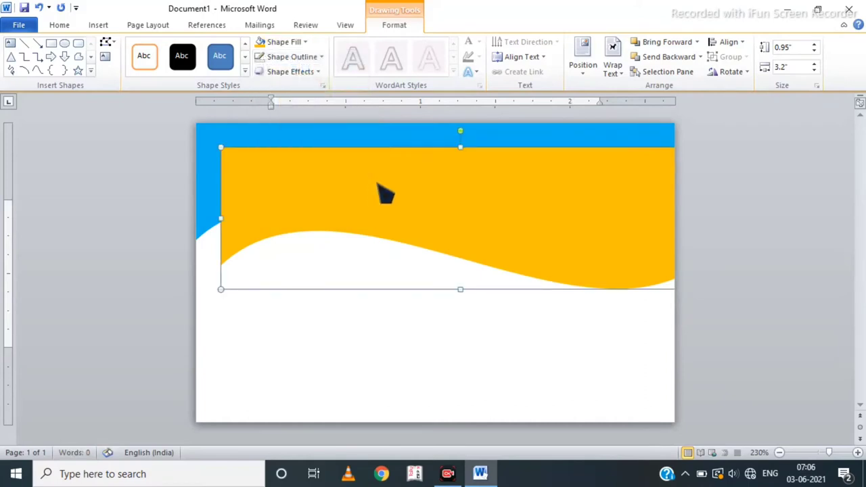
pyautogui.moveTo(219, 218); pyautogui.dragTo(197, 218)
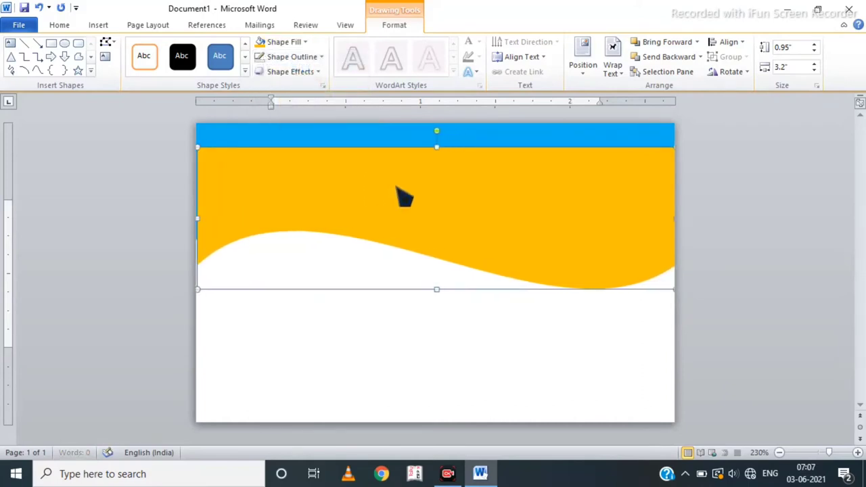
pyautogui.click(615, 70)
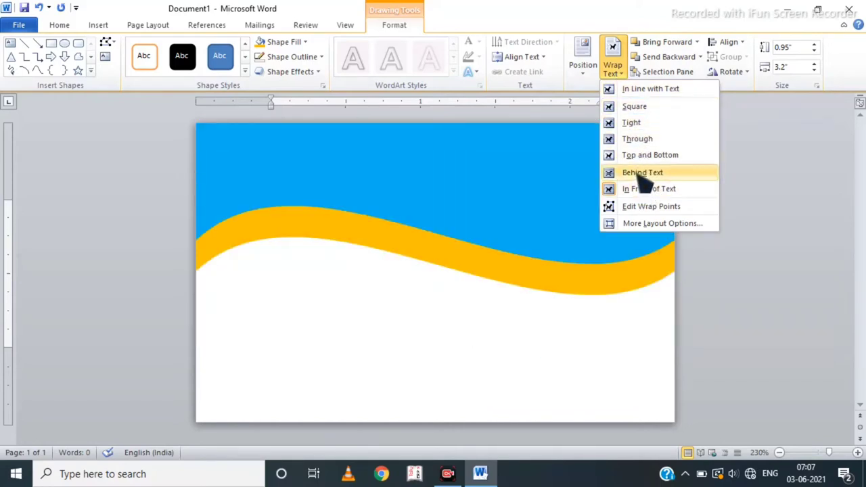
pyautogui.click(637, 175)
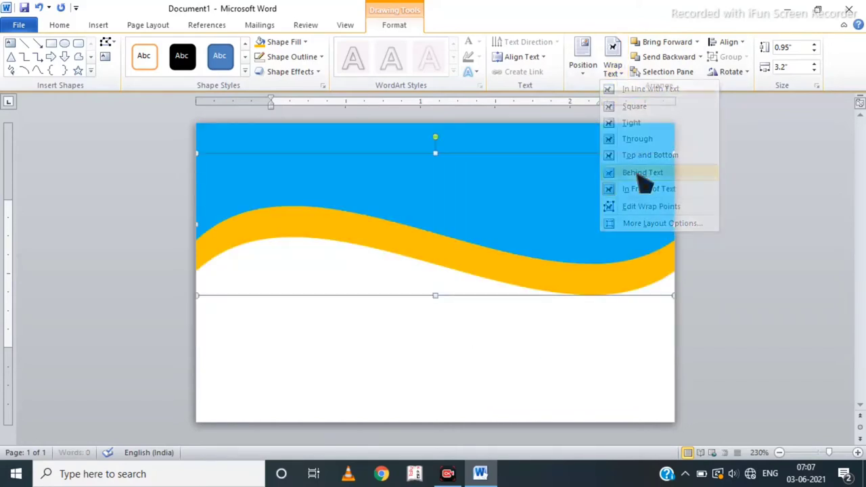
# Edit the orange wave's points to raise and smooth its left-end curve
pyautogui.click(112, 44)
pyautogui.click(129, 76)
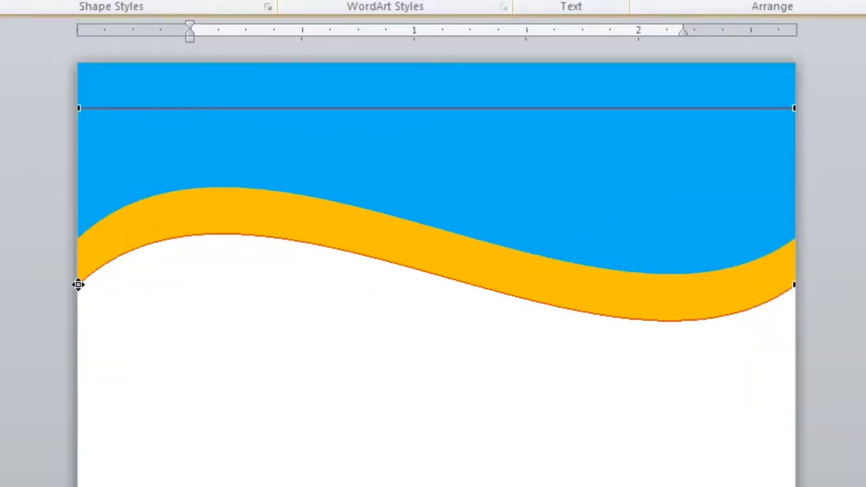
pyautogui.moveTo(78, 284); pyautogui.dragTo(78, 238)
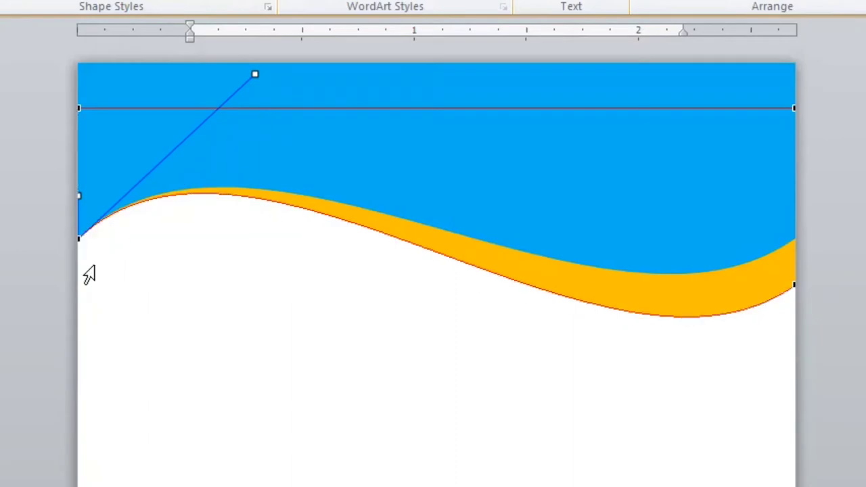
pyautogui.click(795, 286)
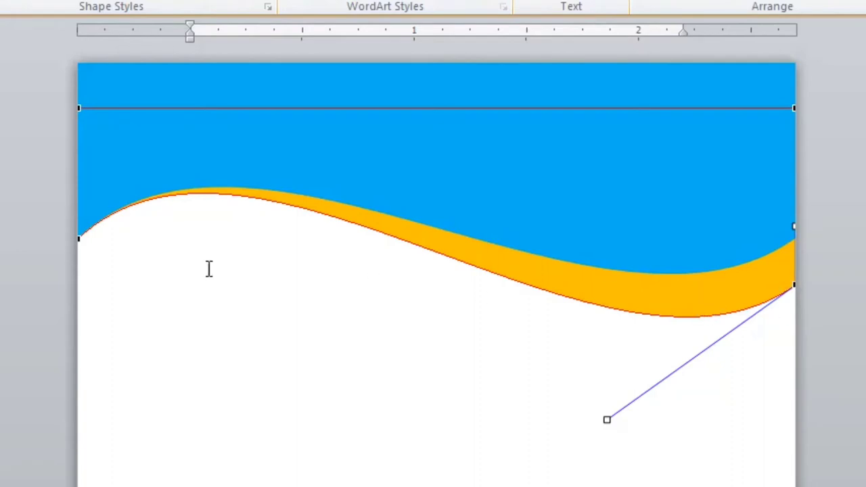
pyautogui.click(80, 238)
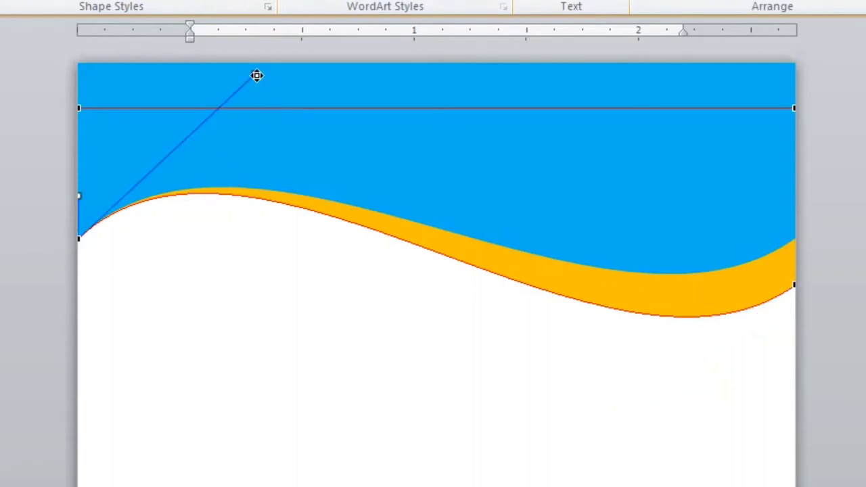
pyautogui.moveTo(257, 75); pyautogui.dragTo(278, 106)
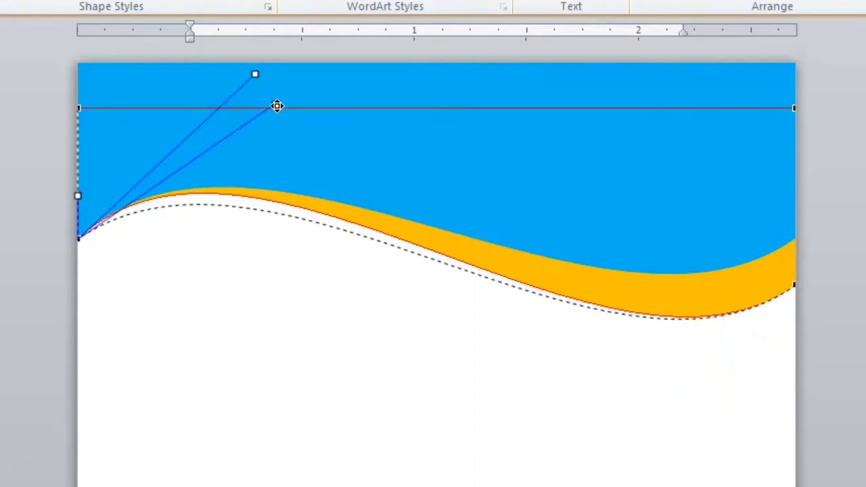
pyautogui.moveTo(278, 106); pyautogui.dragTo(271, 89)
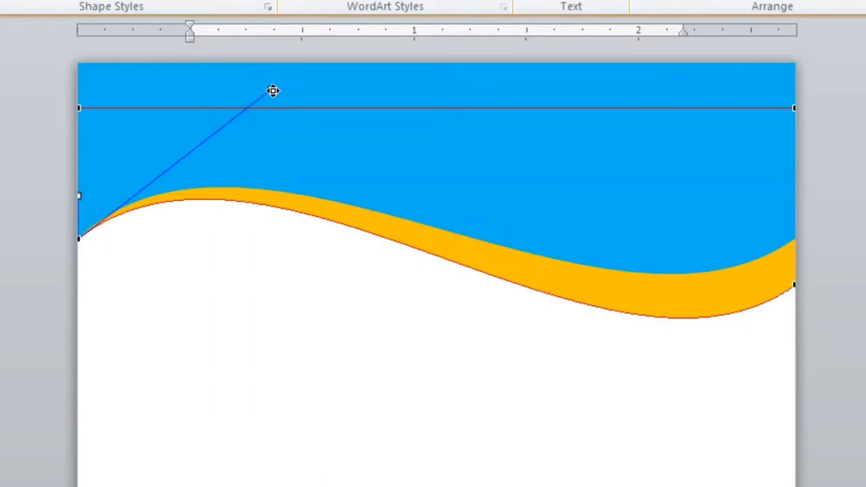
pyautogui.click(464, 315)
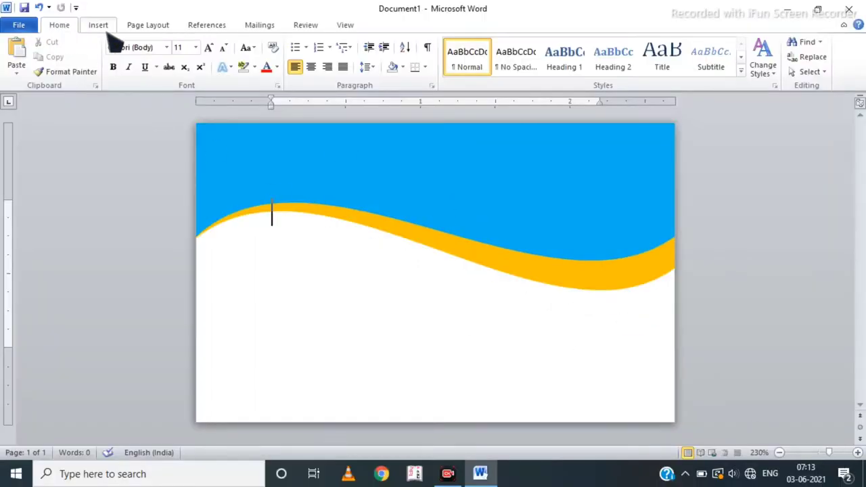
# Draw a rectangle over the wave's left end at the card's left edge
pyautogui.click(102, 27)
pyautogui.click(199, 53)
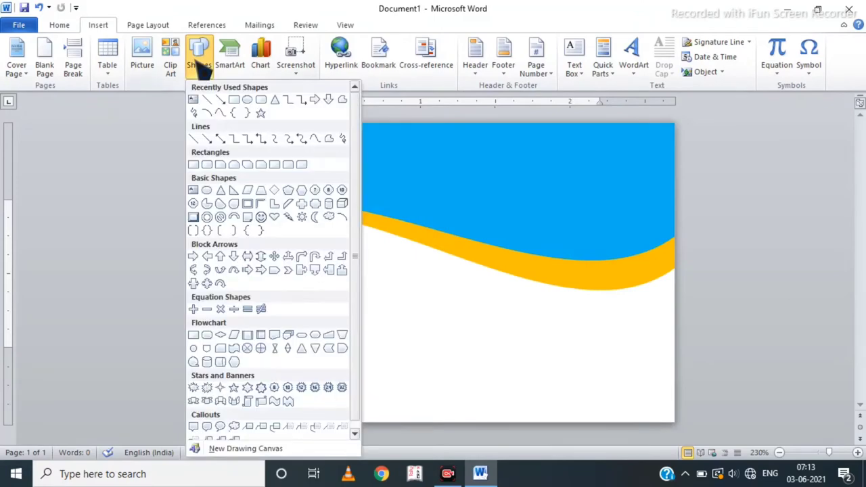
pyautogui.click(234, 100)
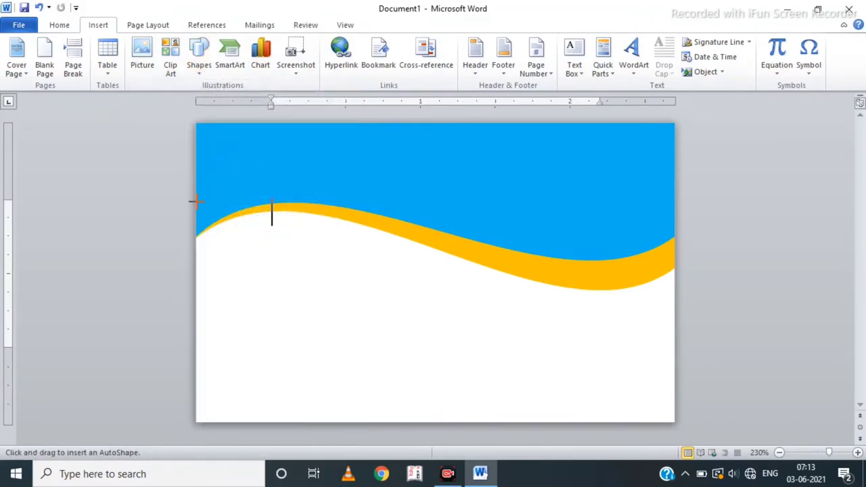
pyautogui.moveTo(194, 201); pyautogui.dragTo(340, 254)
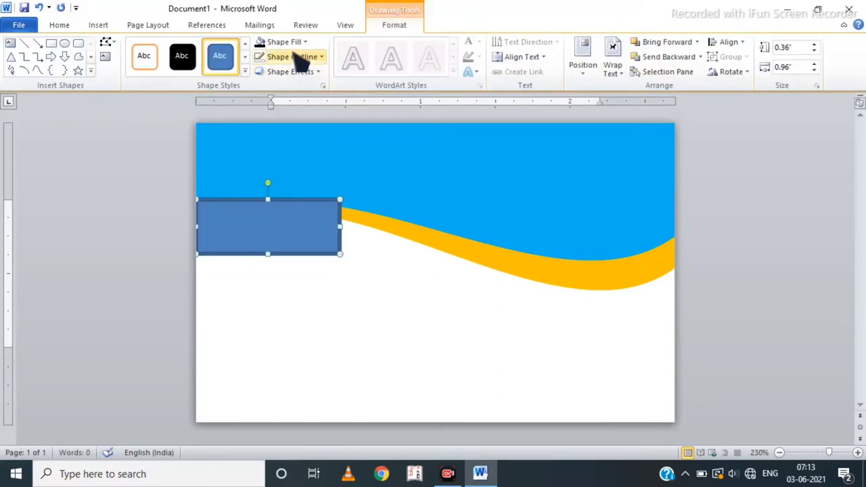
# Fill the rectangle black and remove its outline
pyautogui.click(296, 43)
pyautogui.click(270, 77)
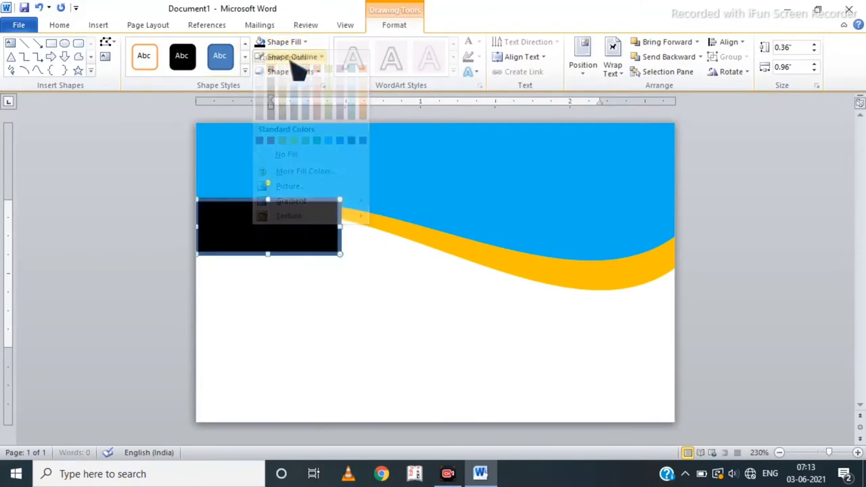
pyautogui.click(301, 57)
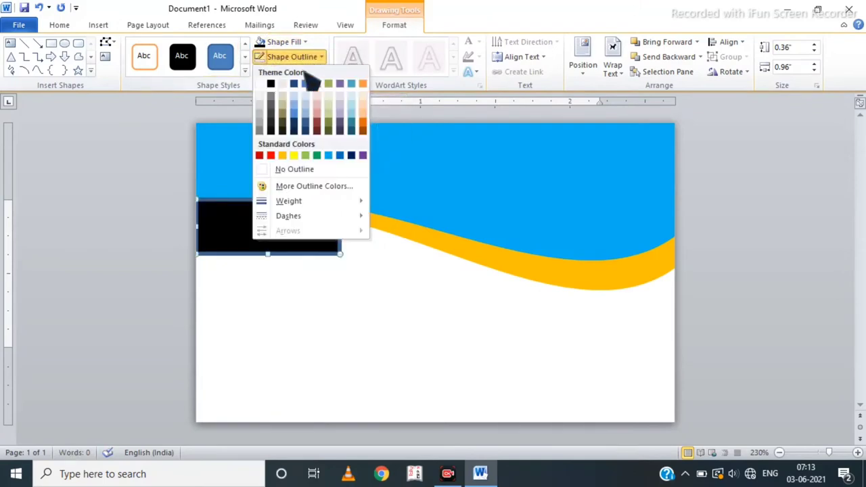
pyautogui.click(299, 174)
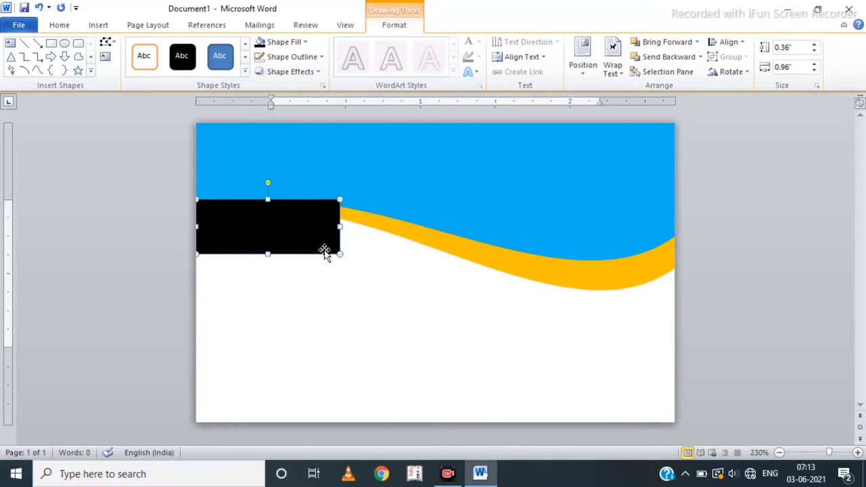
pyautogui.click(112, 42)
pyautogui.click(136, 74)
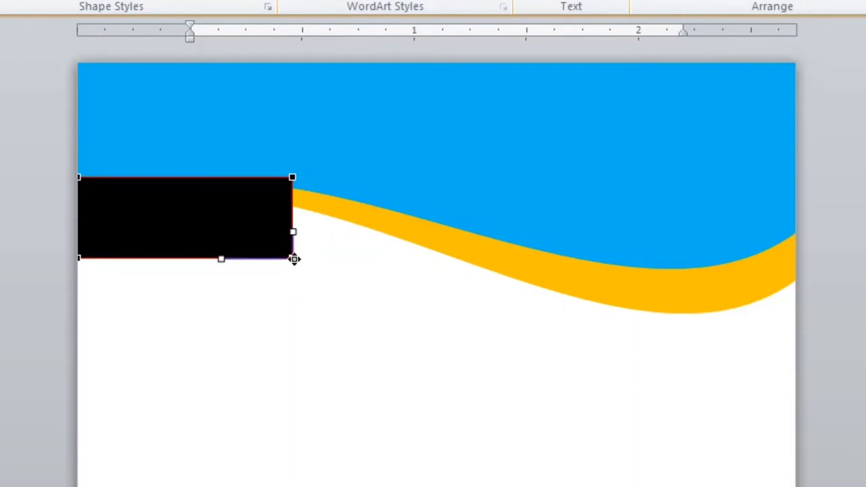
# Slant the black rectangle's bottom edge by moving its bottom corner points
pyautogui.moveTo(293, 260); pyautogui.dragTo(293, 268)
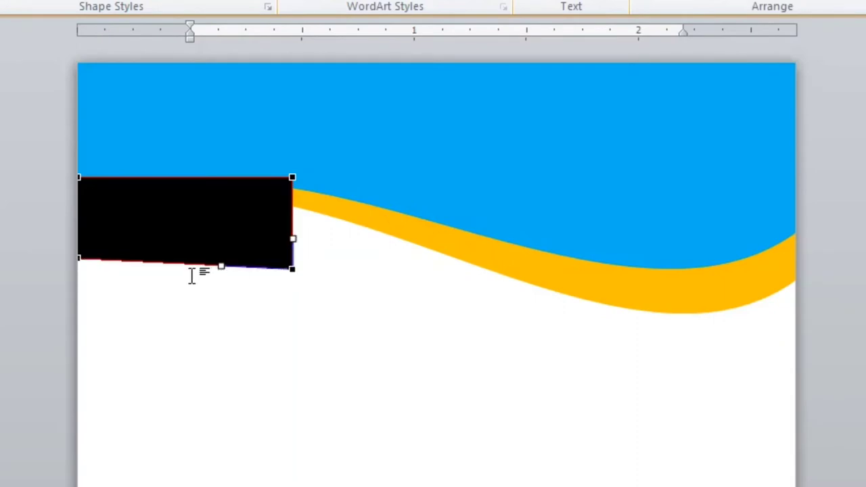
pyautogui.moveTo(79, 258); pyautogui.dragTo(79, 232)
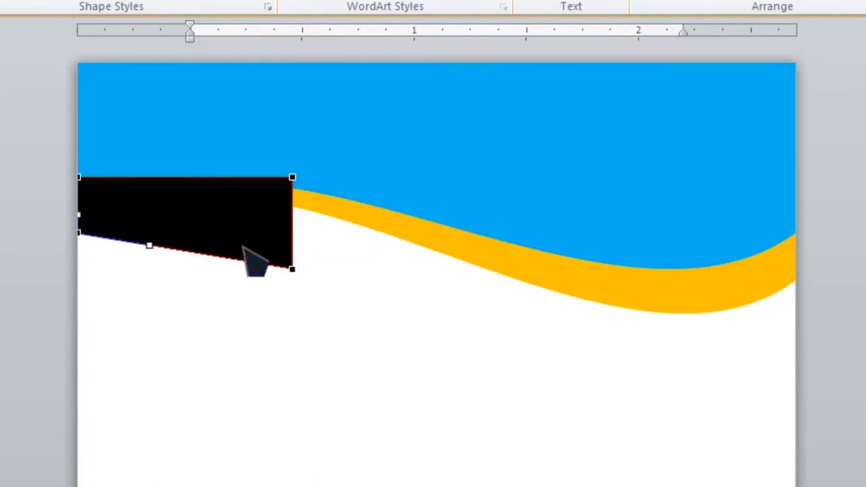
pyautogui.press('Escape')
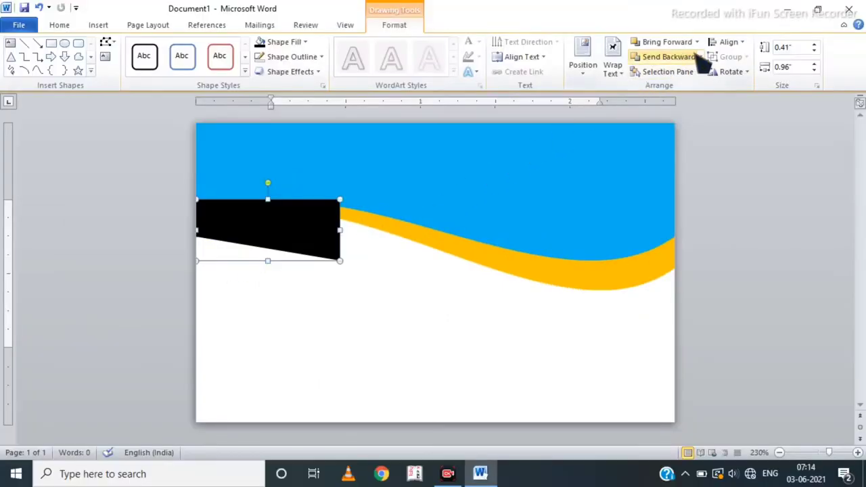
# Send the black shape backward twice so it sits behind both waves
pyautogui.click(676, 57)
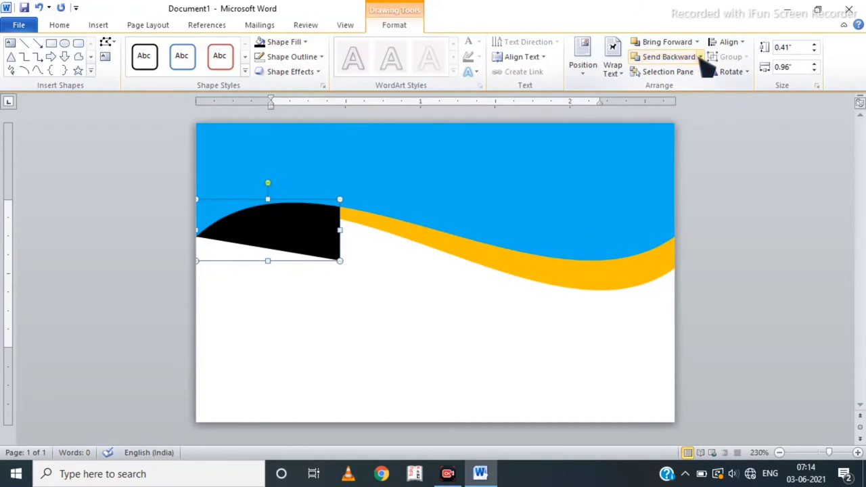
pyautogui.click(701, 58)
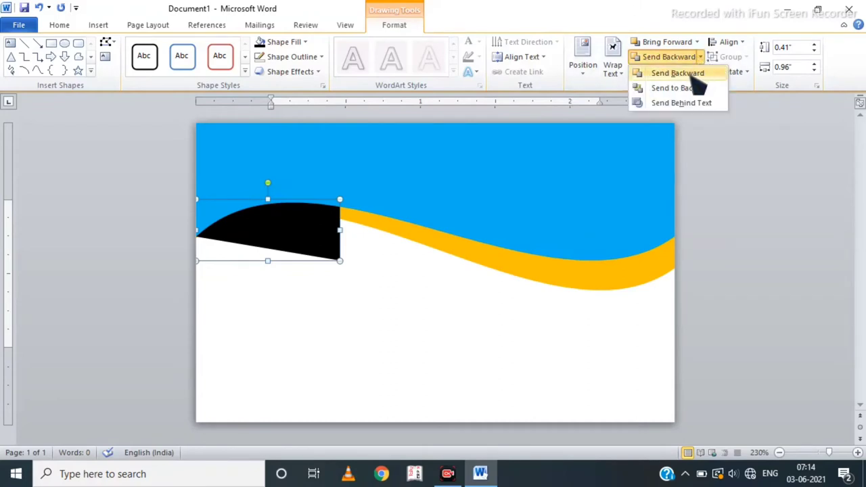
pyautogui.click(688, 76)
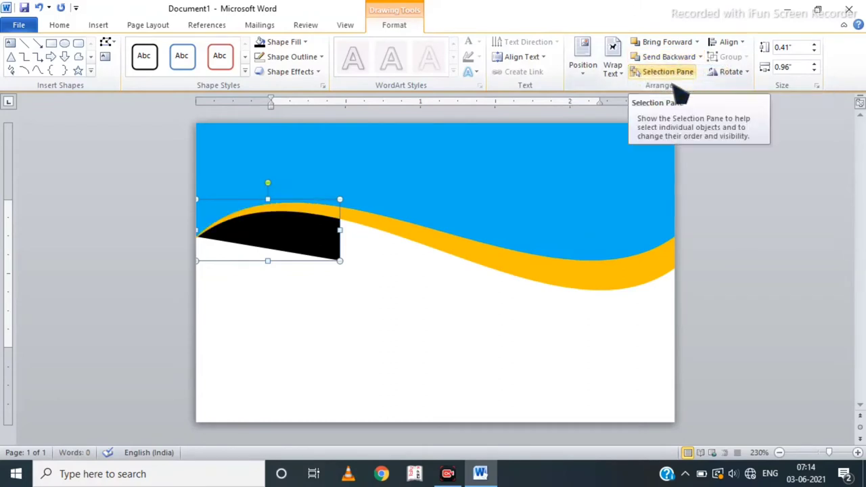
# Curve the black shape's lower edges upward via its left and bottom-right points
pyautogui.click(348, 278)
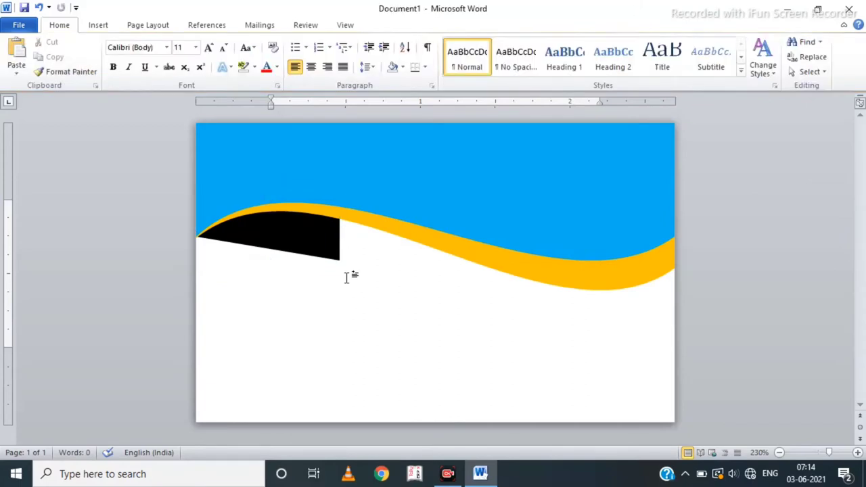
pyautogui.click(257, 228)
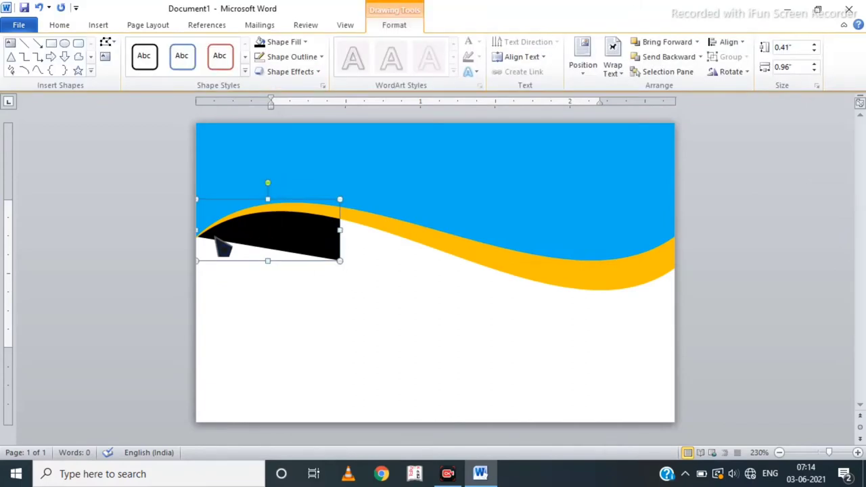
pyautogui.click(107, 42)
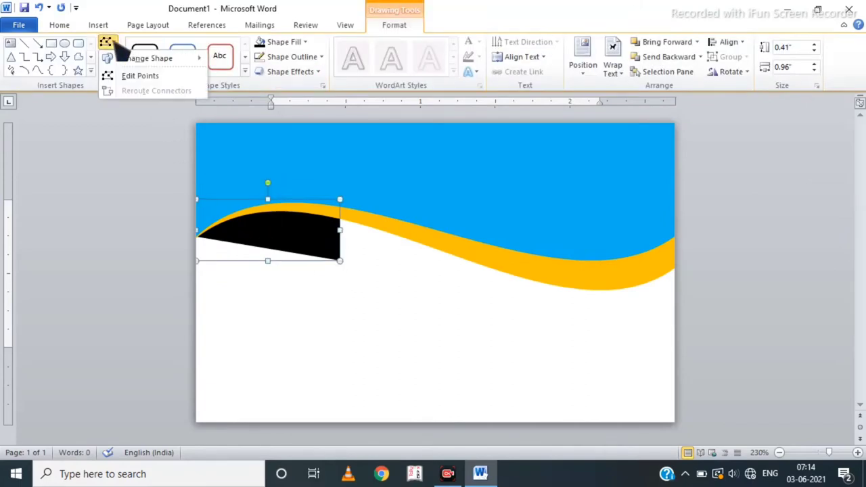
pyautogui.click(139, 75)
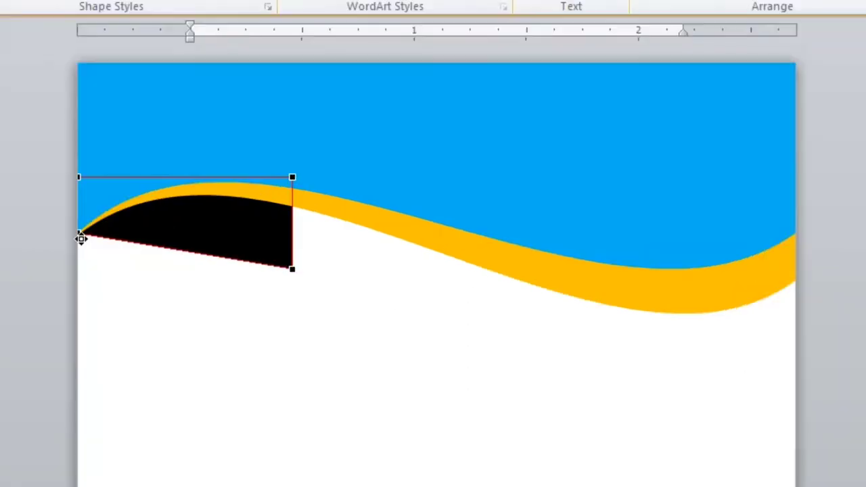
pyautogui.click(80, 238)
pyautogui.moveTo(152, 249); pyautogui.dragTo(160, 192)
pyautogui.click(292, 268)
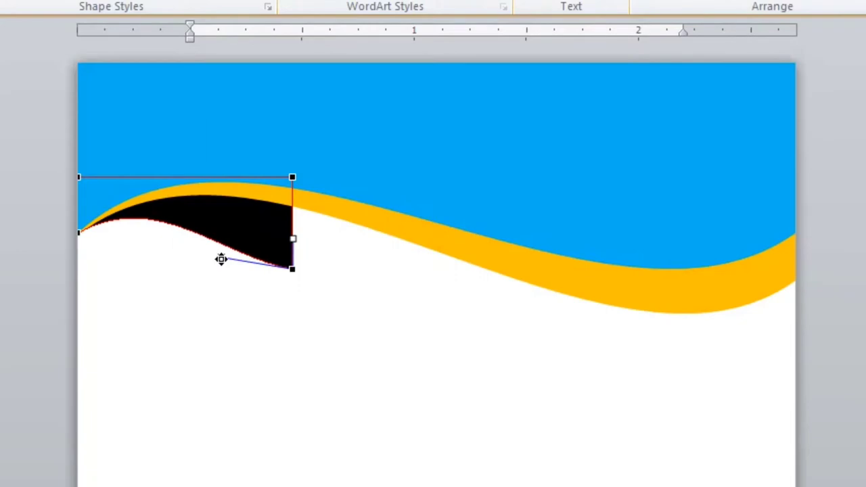
pyautogui.moveTo(222, 259); pyautogui.dragTo(244, 214)
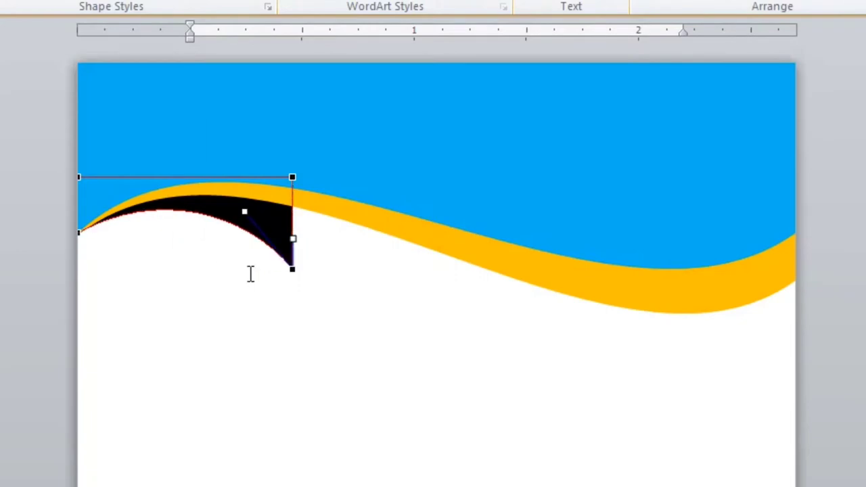
pyautogui.click(336, 251)
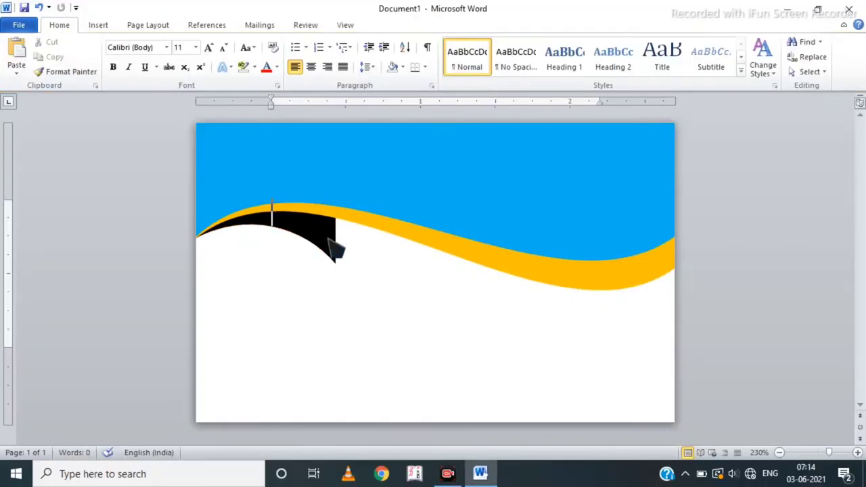
# Reshape the black shape's left edge into a tapering swoosh under the orange wave
pyautogui.click(330, 240)
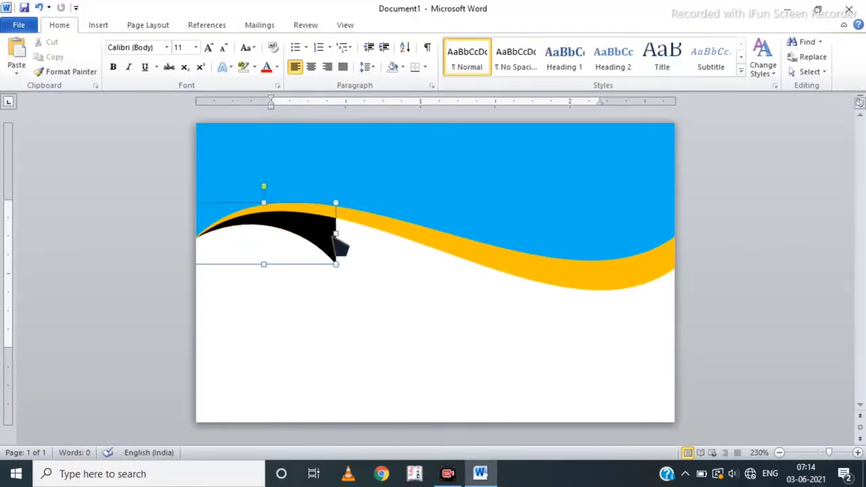
pyautogui.moveTo(336, 234); pyautogui.dragTo(371, 237)
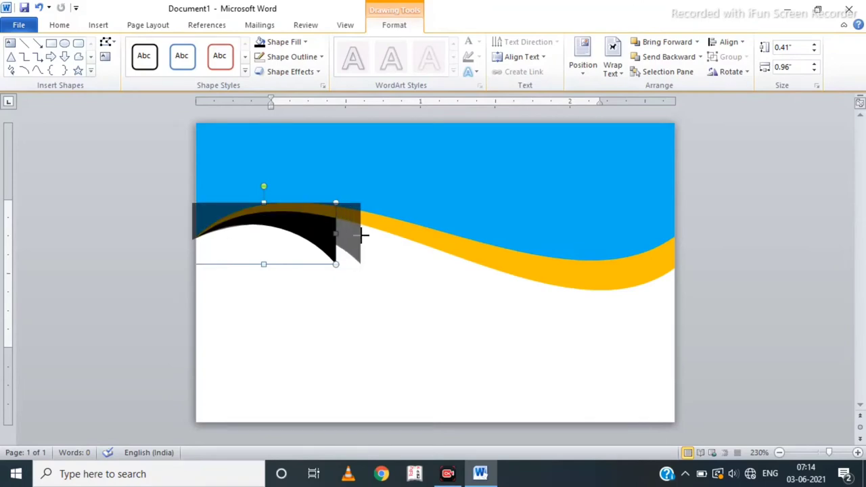
pyautogui.hotkey('ctrl', 'z')
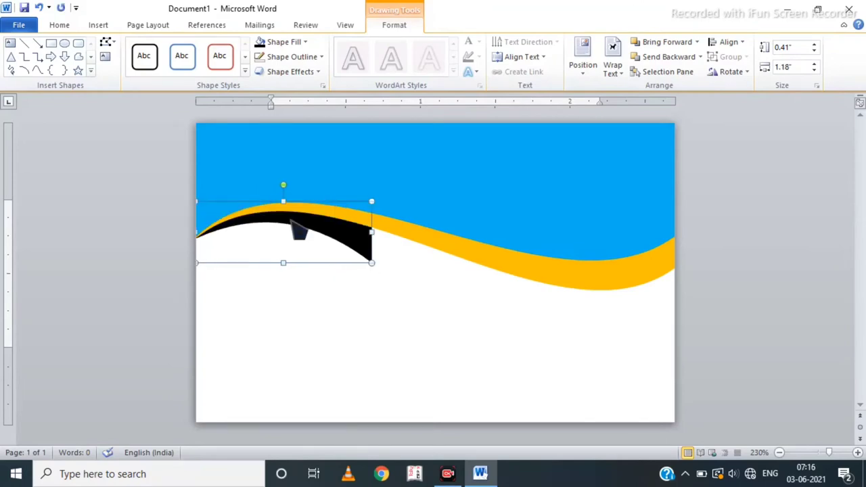
pyautogui.click(107, 41)
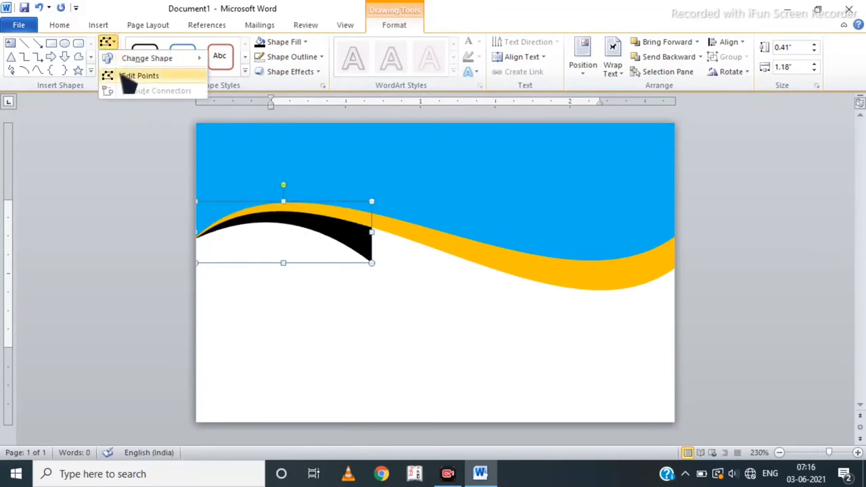
pyautogui.click(108, 76)
pyautogui.click(80, 231)
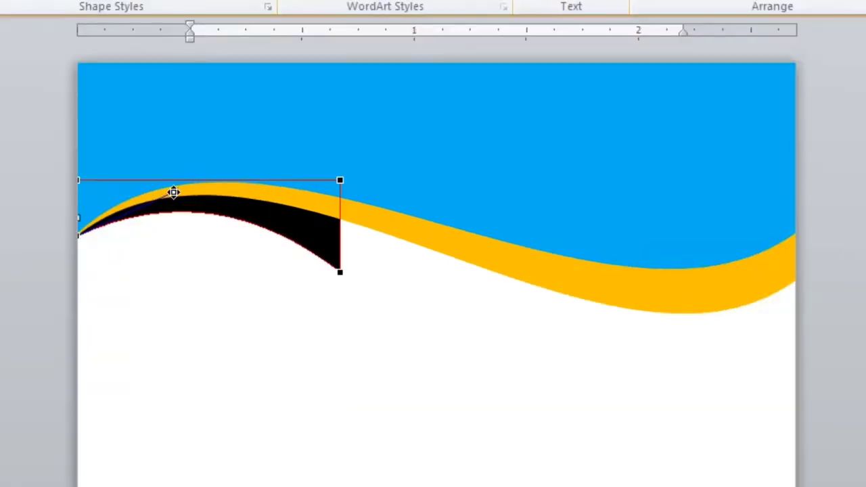
pyautogui.moveTo(176, 195); pyautogui.dragTo(136, 189)
pyautogui.click(207, 288)
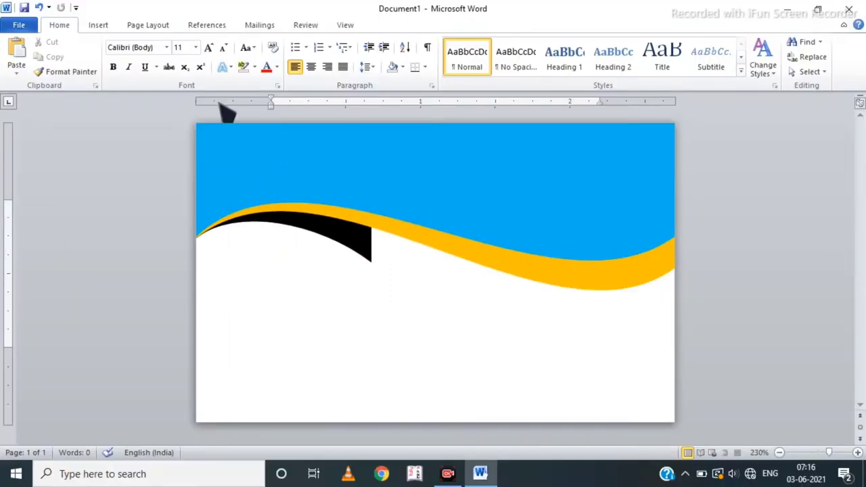
# Insert the beauty parlour photo of a woman into the card
pyautogui.click(98, 25)
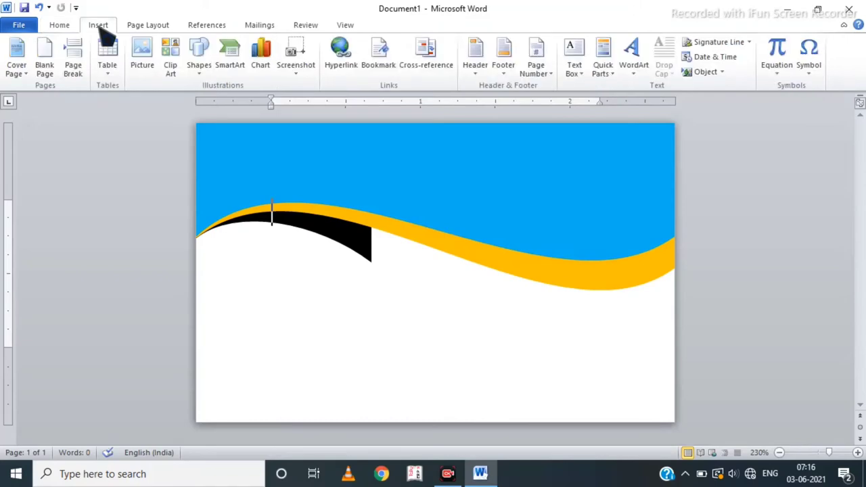
pyautogui.click(146, 58)
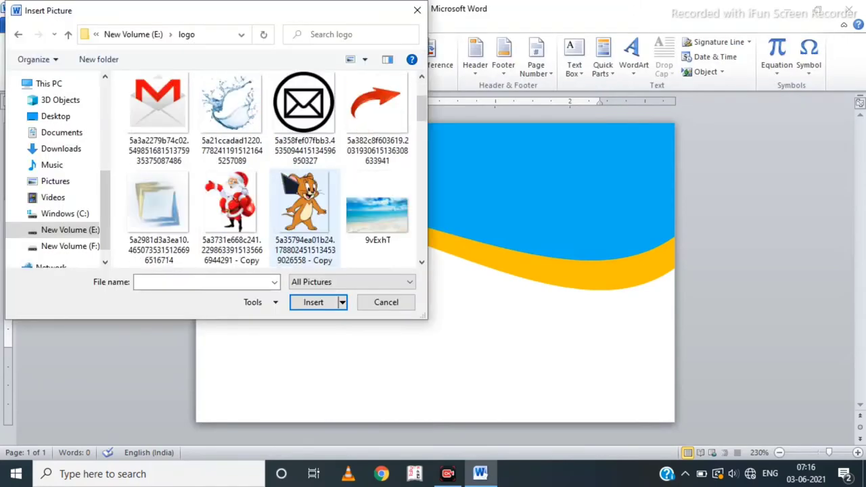
pyautogui.scroll(-5, 304, 203)
pyautogui.scroll(-3, 304, 203)
pyautogui.scroll(-3, 304, 203)
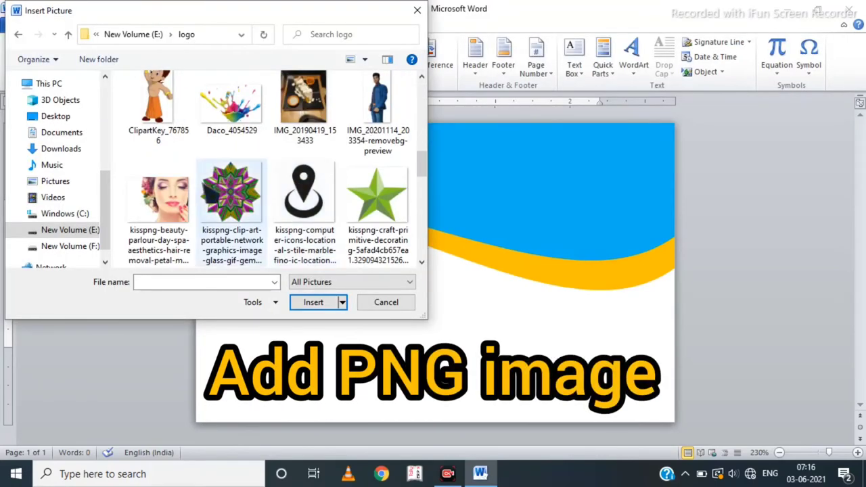
pyautogui.click(159, 200)
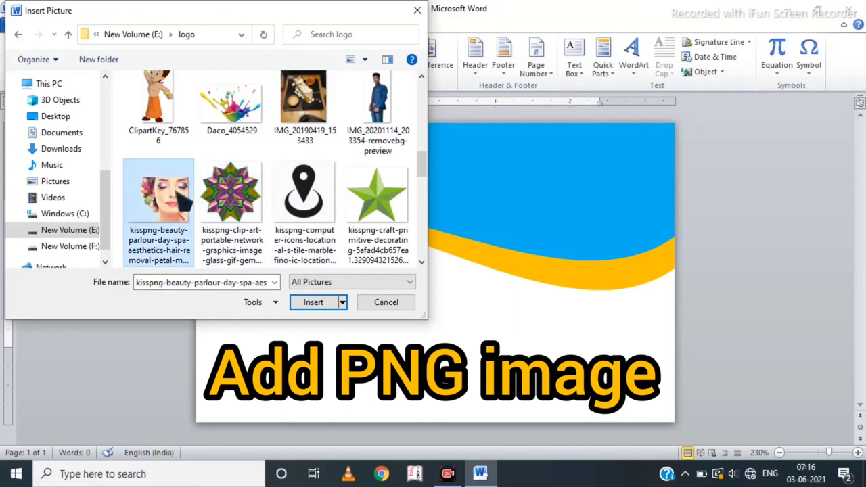
pyautogui.click(313, 303)
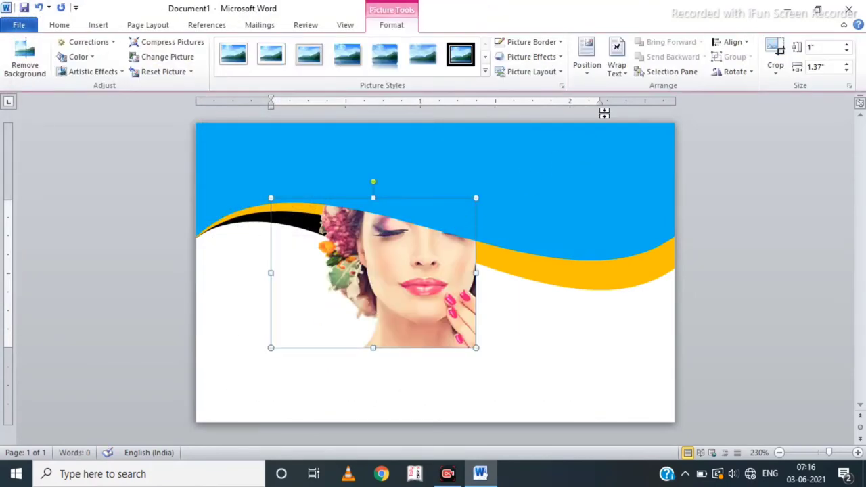
# Set the photo In Front of Text, move it to the top-right and shrink it
pyautogui.click(617, 68)
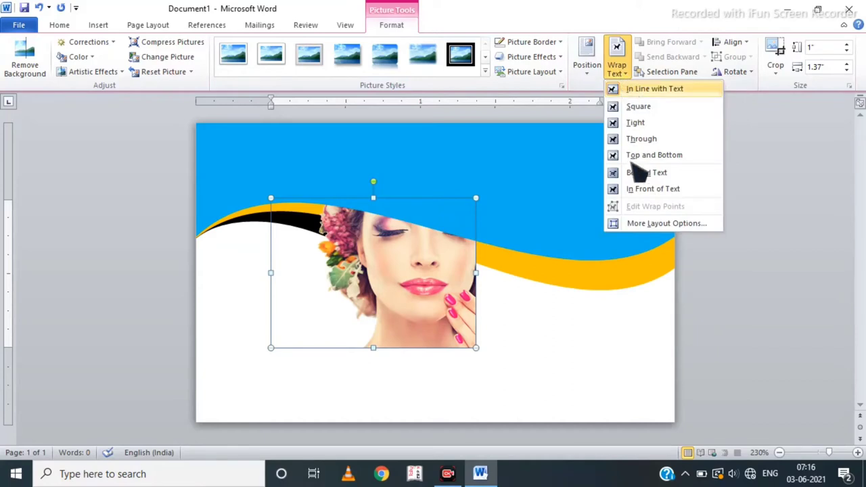
pyautogui.click(640, 191)
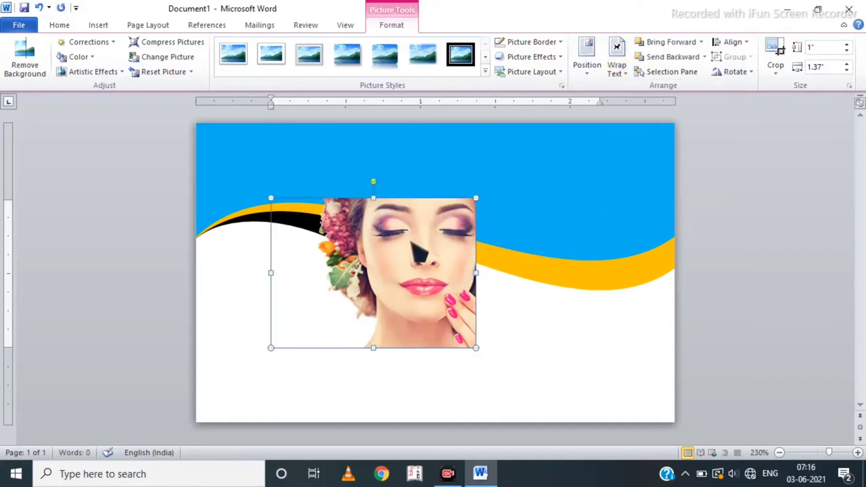
pyautogui.moveTo(411, 243); pyautogui.dragTo(608, 164)
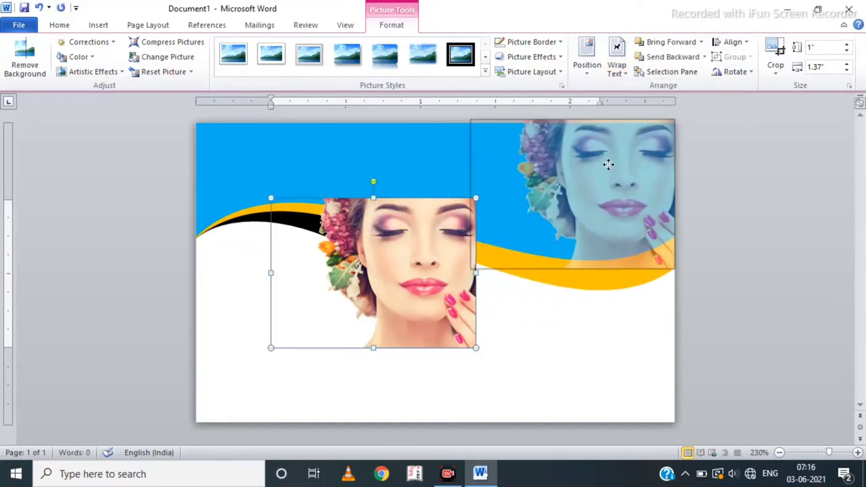
pyautogui.moveTo(608, 164); pyautogui.dragTo(608, 165)
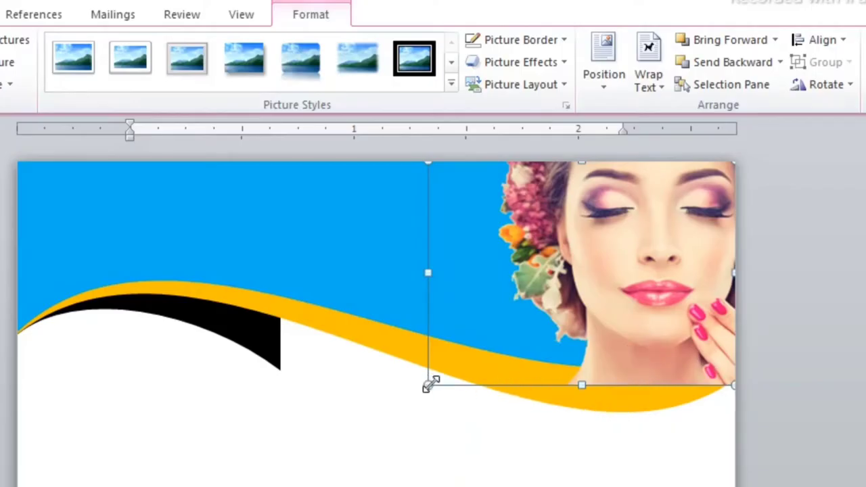
pyautogui.moveTo(427, 384); pyautogui.dragTo(445, 318)
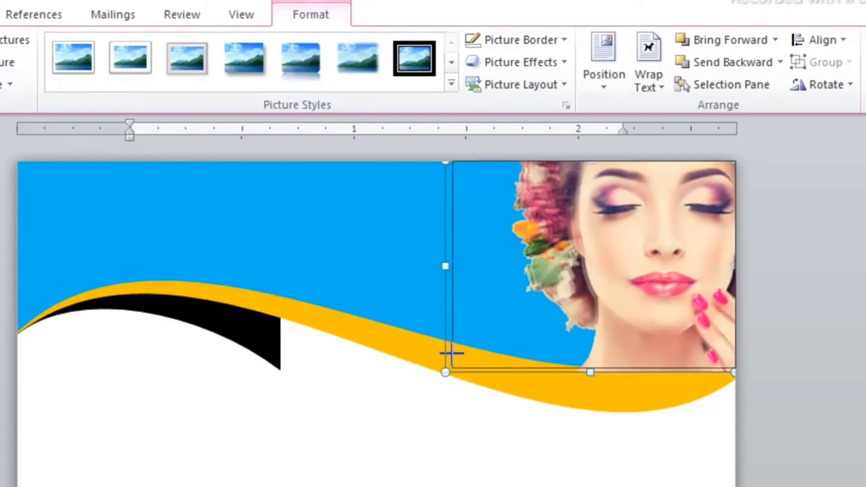
pyautogui.click(460, 392)
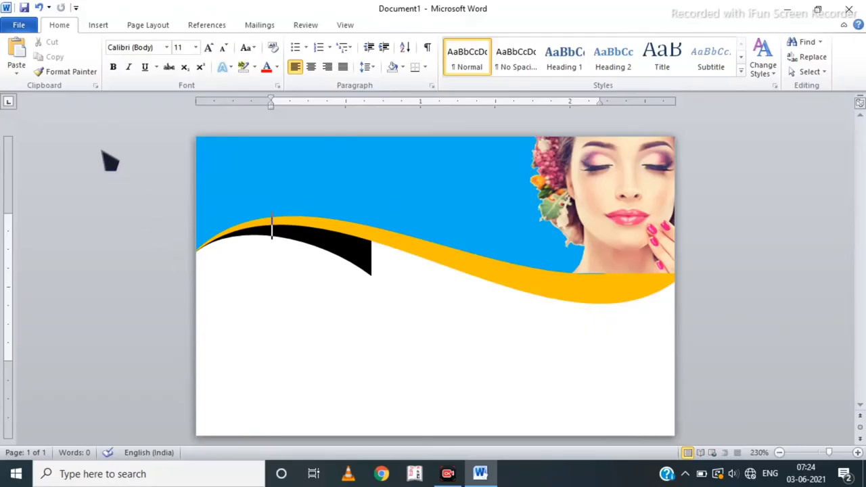
# Insert the Natural Beauty logo image into the card
pyautogui.click(107, 29)
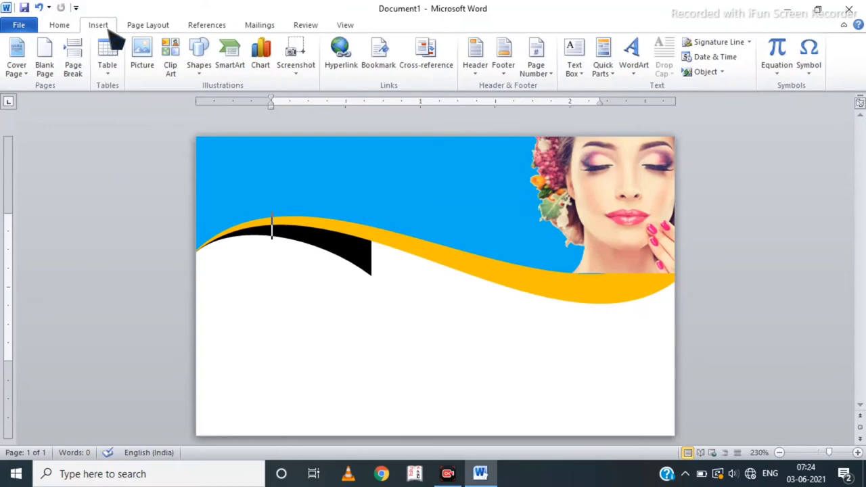
pyautogui.click(144, 59)
pyautogui.scroll(-5, 270, 203)
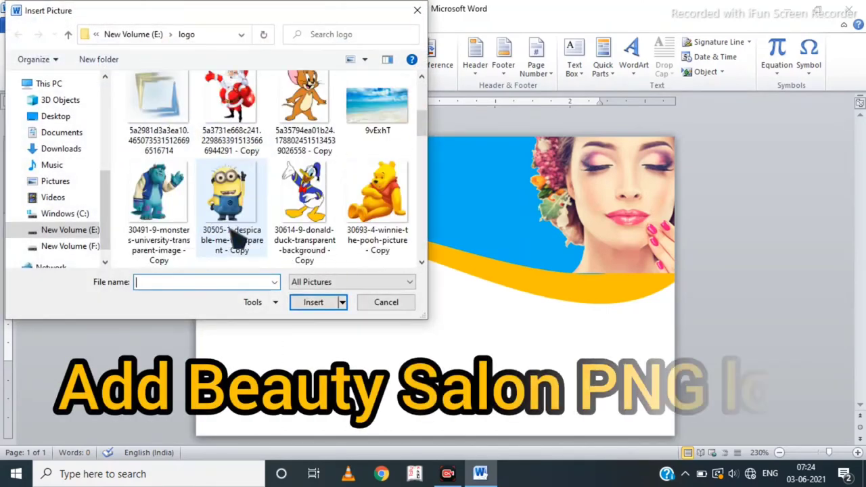
pyautogui.scroll(-5, 271, 203)
pyautogui.scroll(-3, 378, 204)
pyautogui.click(379, 203)
pyautogui.click(313, 302)
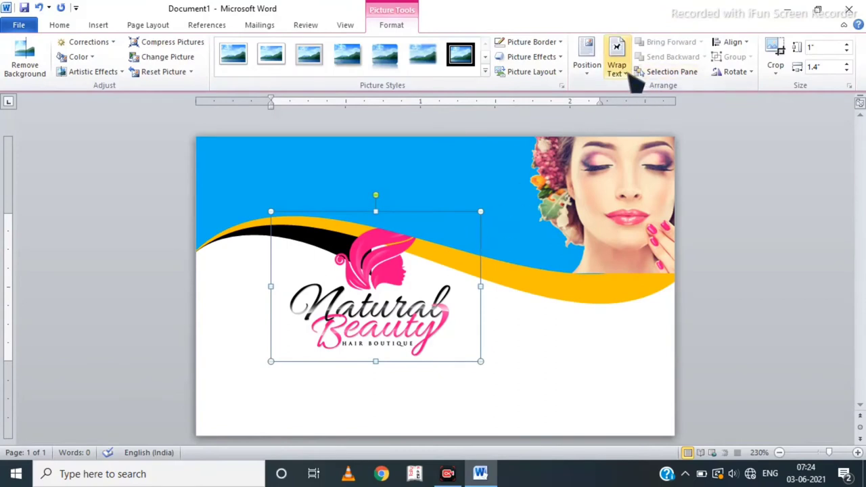
# Set the logo In Front of Text, shrink it and move it to the top-left corner
pyautogui.click(616, 58)
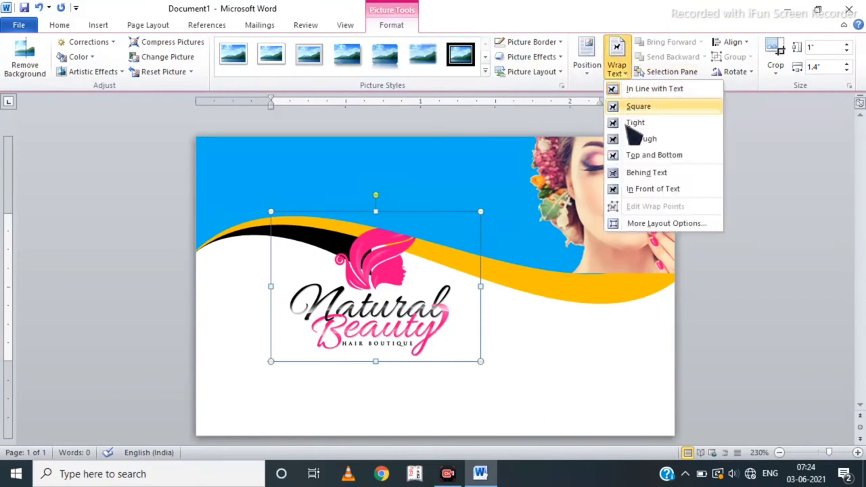
pyautogui.click(634, 193)
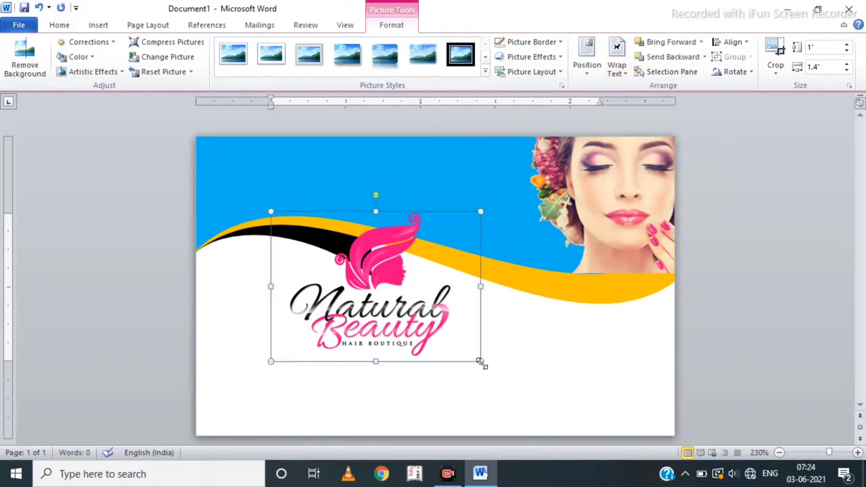
pyautogui.moveTo(480, 362)
pyautogui.mouseDown()
pyautogui.moveTo(371, 271)
pyautogui.moveTo(378, 289)
pyautogui.mouseUp()
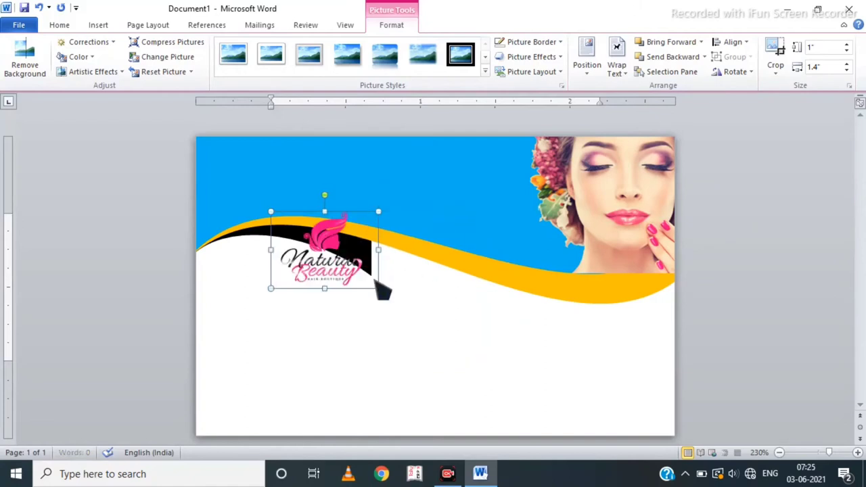
pyautogui.moveTo(322, 261); pyautogui.dragTo(254, 189)
pyautogui.click(362, 199)
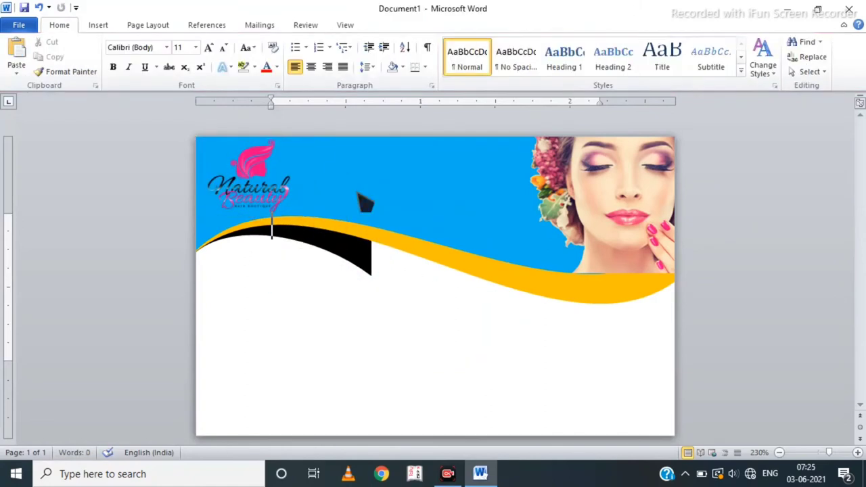
# Add a first-style WordArt in No Spacing reading 'Beauty Salon' and move it into the header beside the logo
pyautogui.click(107, 27)
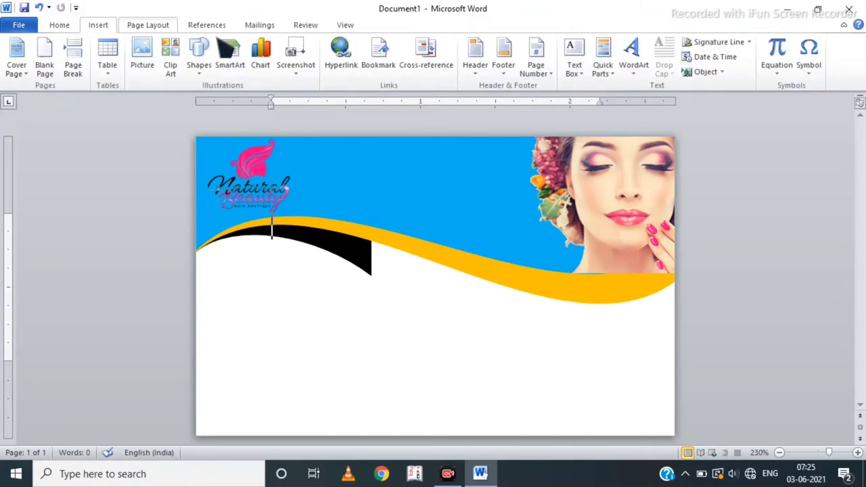
pyautogui.click(634, 61)
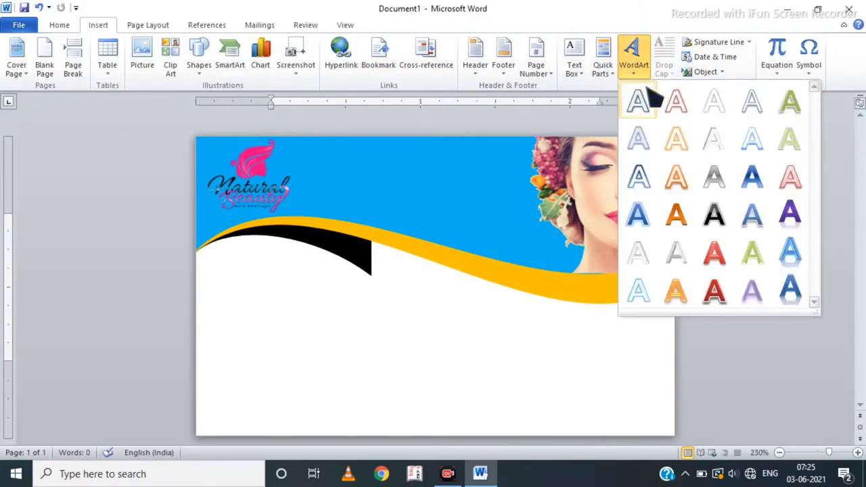
pyautogui.click(646, 102)
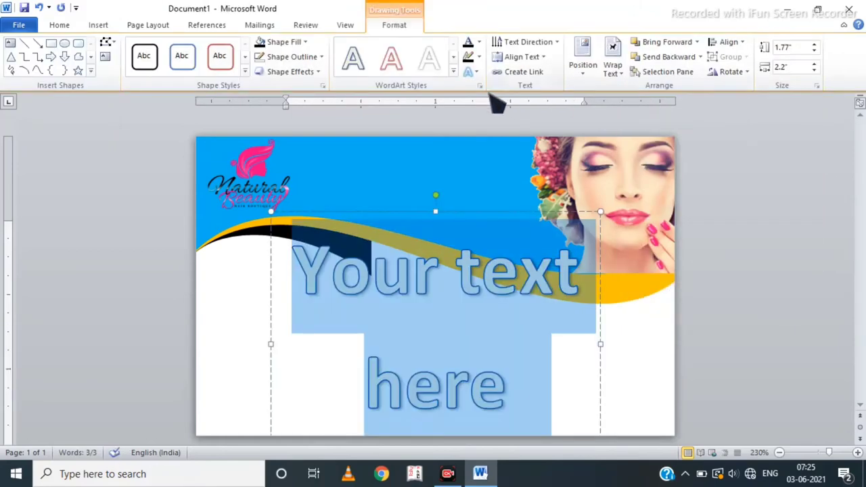
pyautogui.click(57, 27)
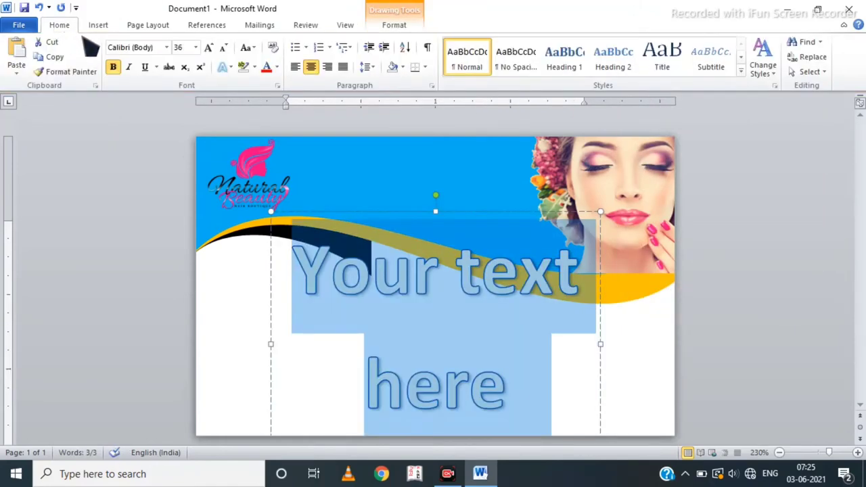
pyautogui.click(519, 68)
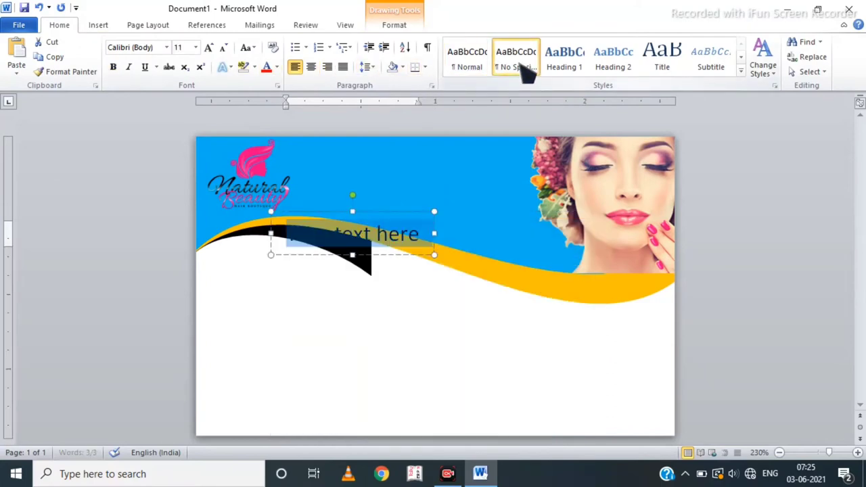
pyautogui.press('Delete')
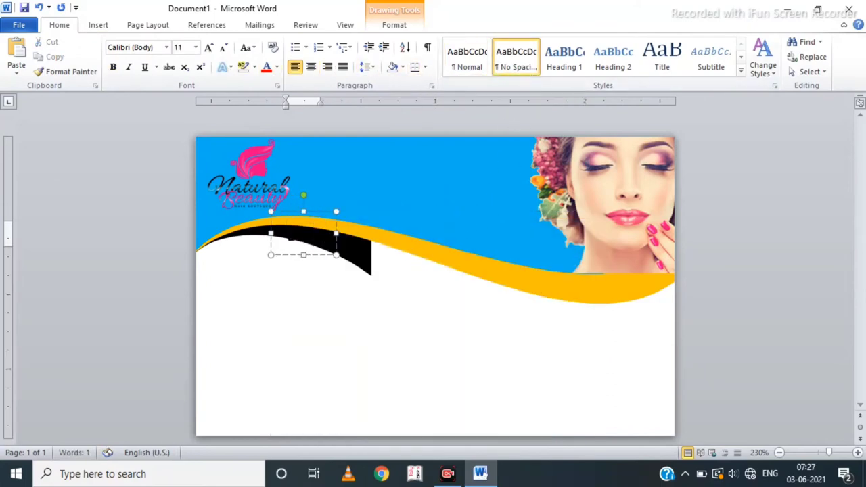
pyautogui.write('ty')
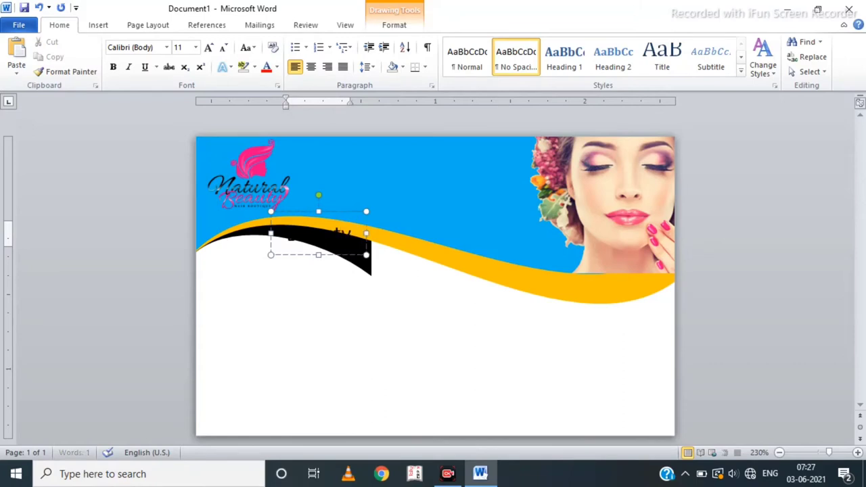
pyautogui.write(' Sa')
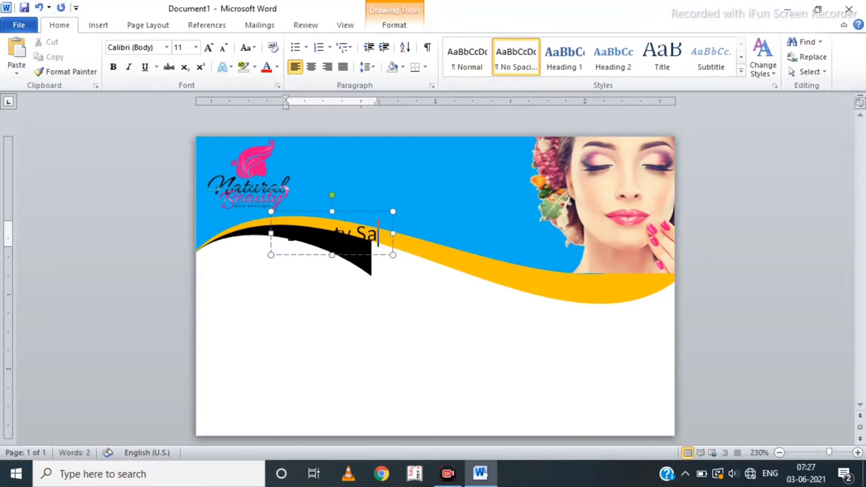
pyautogui.write('lon')
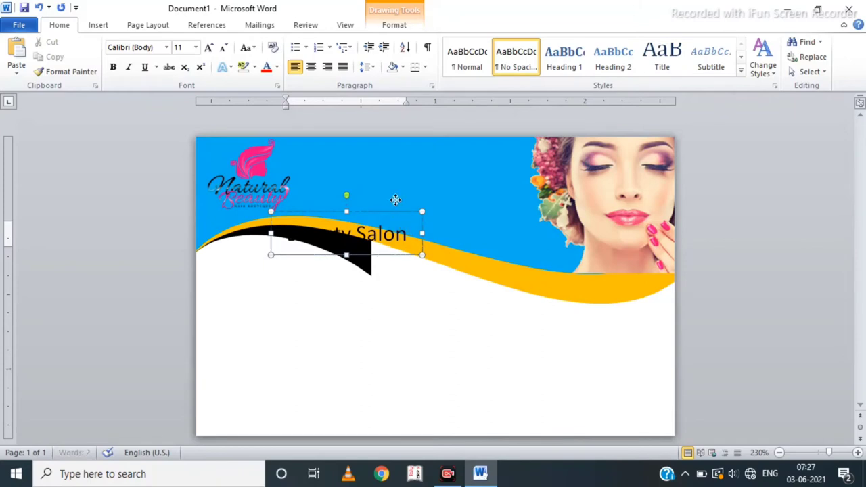
pyautogui.moveTo(395, 199); pyautogui.dragTo(426, 159)
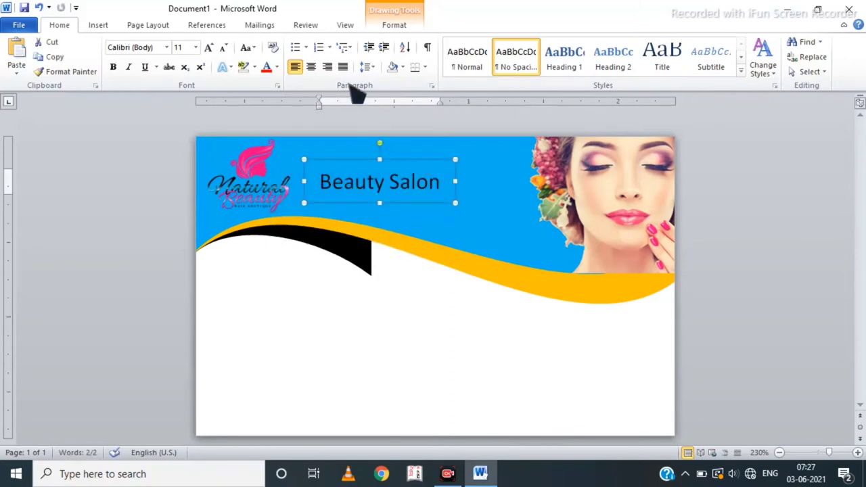
# Give the Beauty Salon text box No Fill and No Outline, then select its text
pyautogui.click(386, 26)
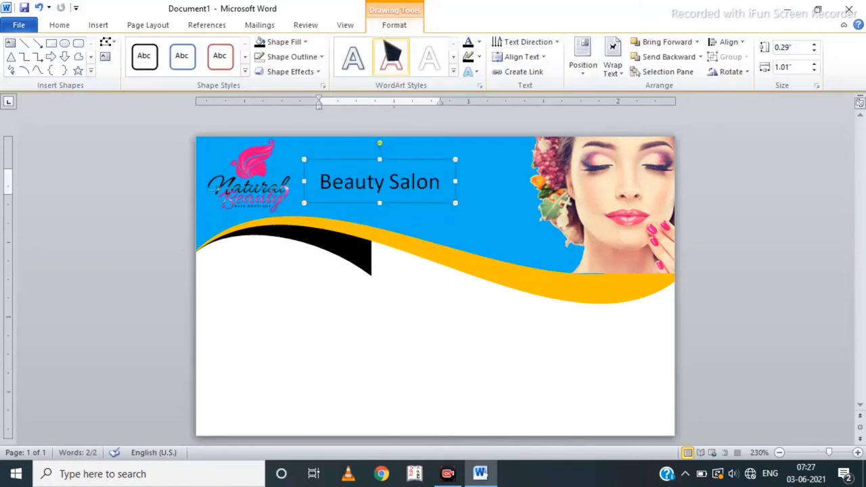
pyautogui.click(301, 41)
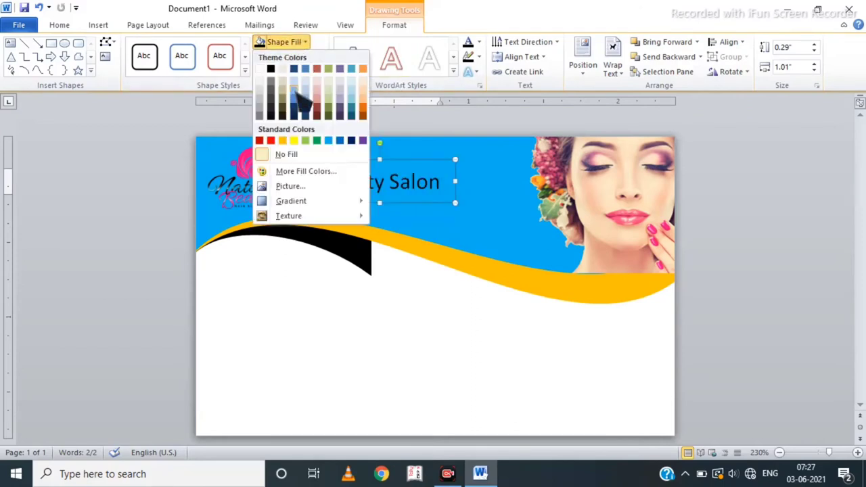
pyautogui.click(302, 162)
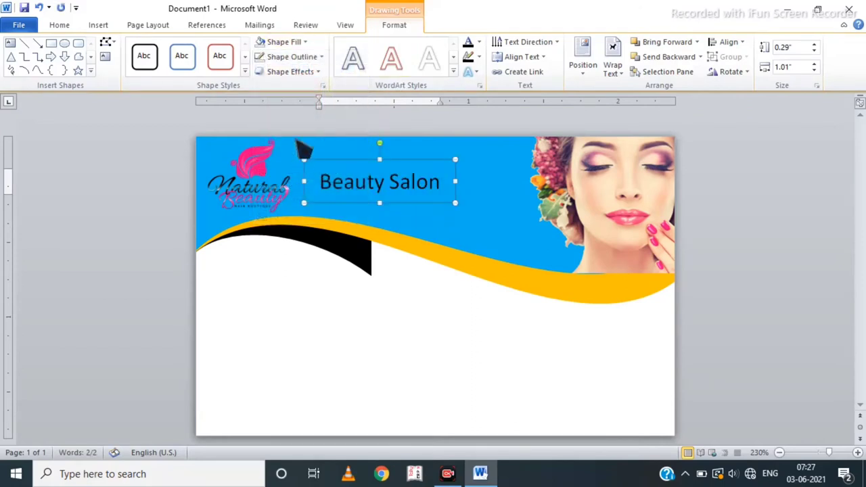
pyautogui.click(298, 58)
pyautogui.click(295, 169)
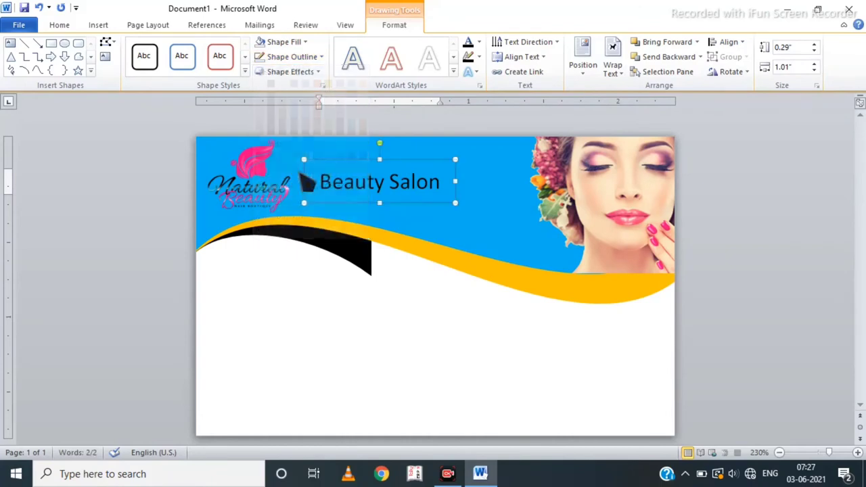
pyautogui.moveTo(395, 186); pyautogui.dragTo(358, 189)
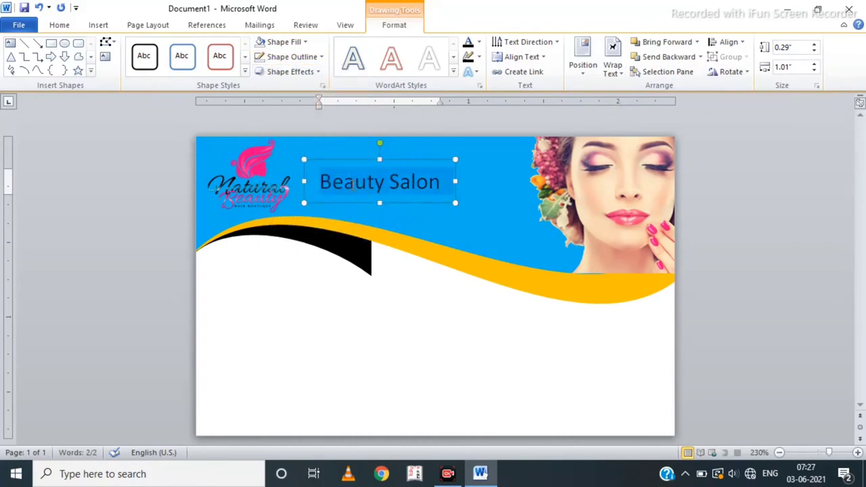
# Make the title bold Algerian with the orange gradient text effect
pyautogui.click(59, 26)
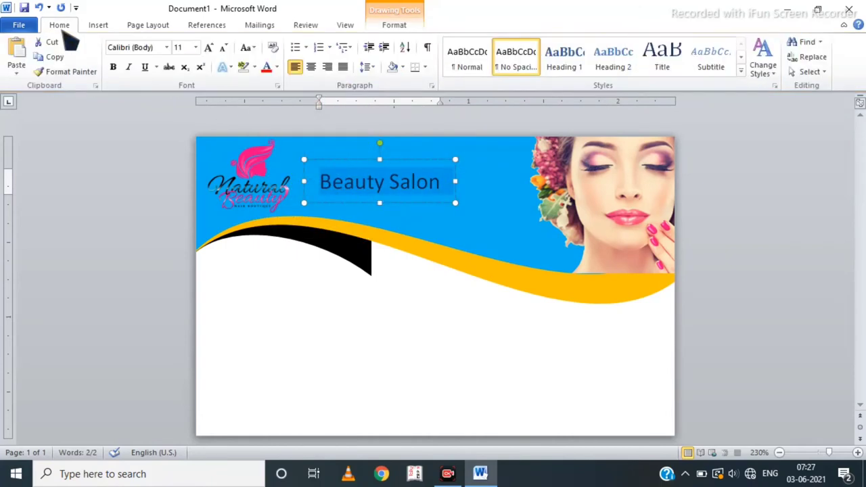
pyautogui.click(167, 48)
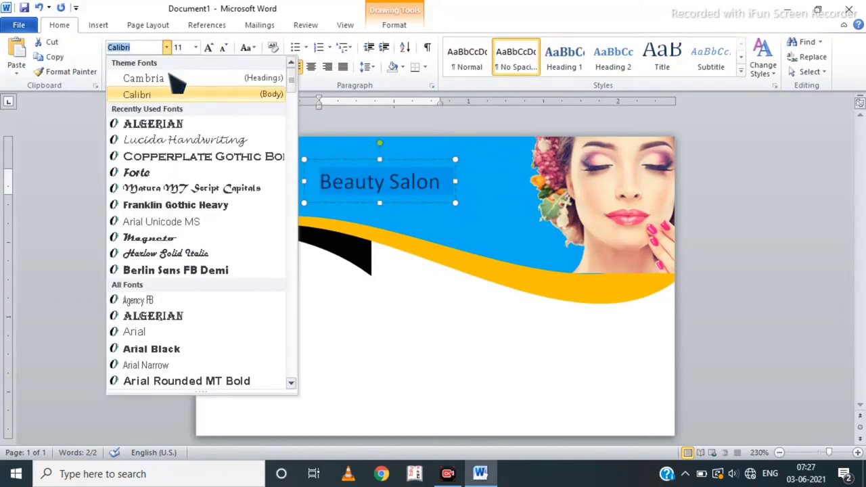
pyautogui.click(182, 127)
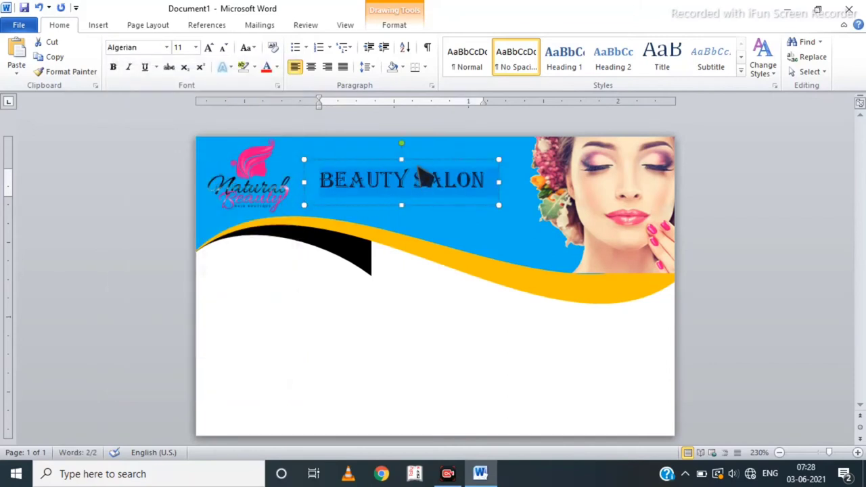
pyautogui.moveTo(417, 163); pyautogui.dragTo(411, 159)
pyautogui.hotkey('ctrl', 'a')
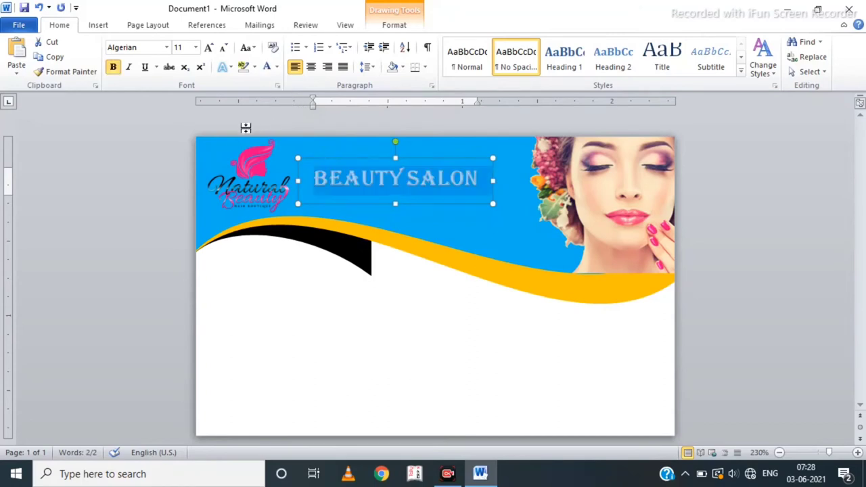
pyautogui.click(232, 68)
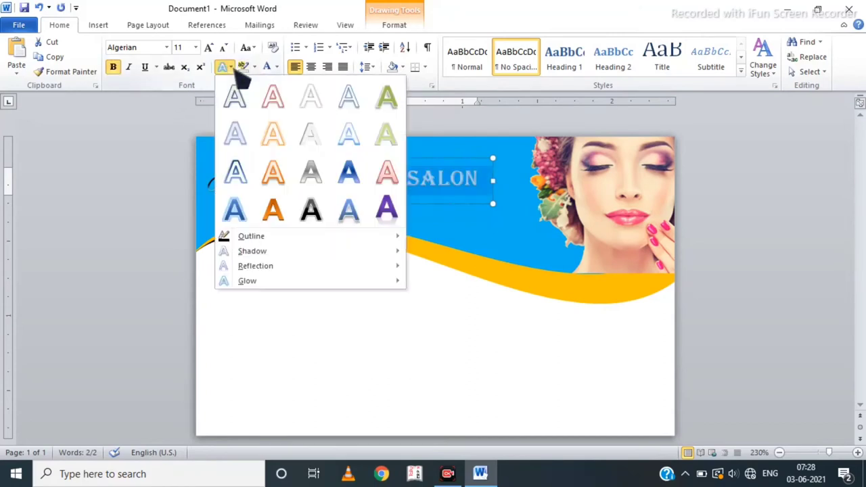
pyautogui.click(273, 210)
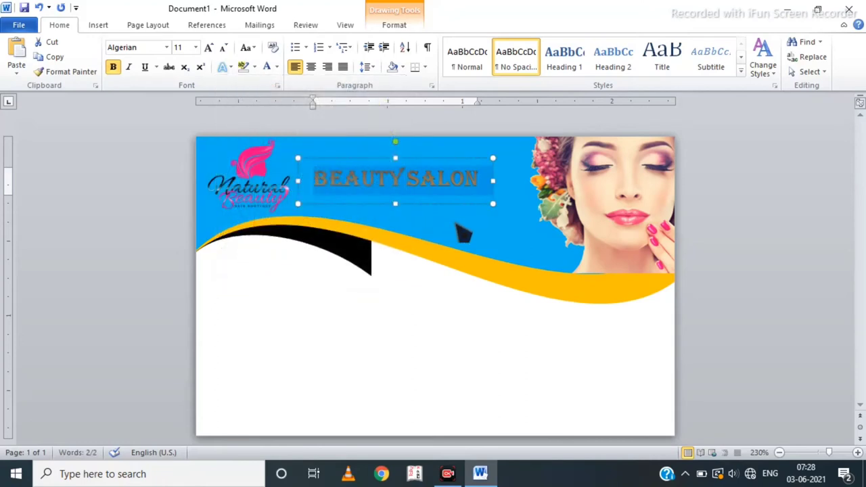
pyautogui.click(456, 224)
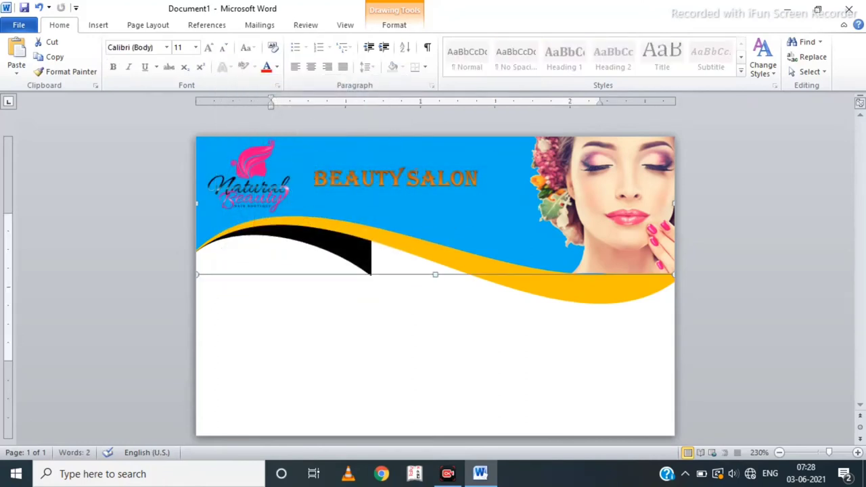
# Add a touching reflection beneath the BEAUTY SALON title and nudge the box into position
pyautogui.click(395, 178)
pyautogui.moveTo(479, 178); pyautogui.dragTo(313, 178)
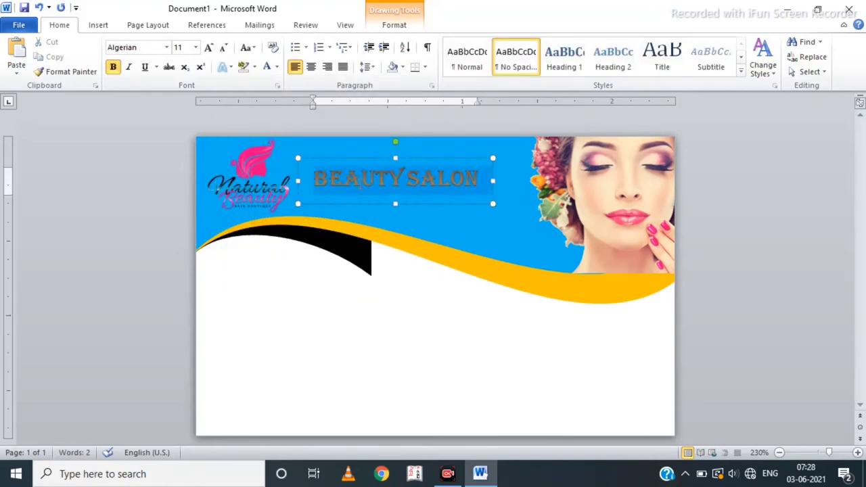
pyautogui.click(233, 69)
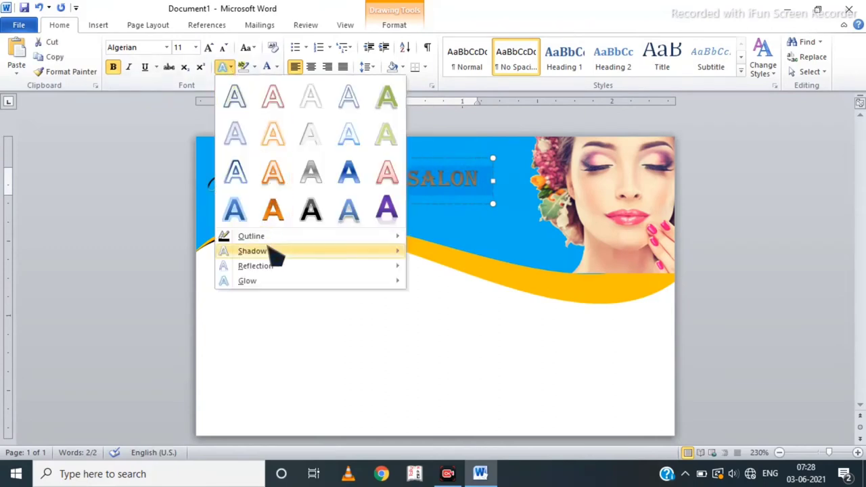
pyautogui.moveTo(272, 266)
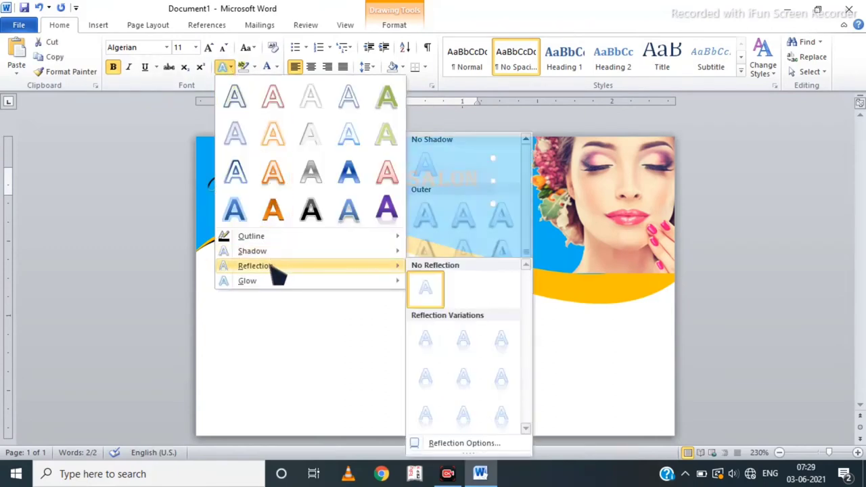
pyautogui.click(502, 342)
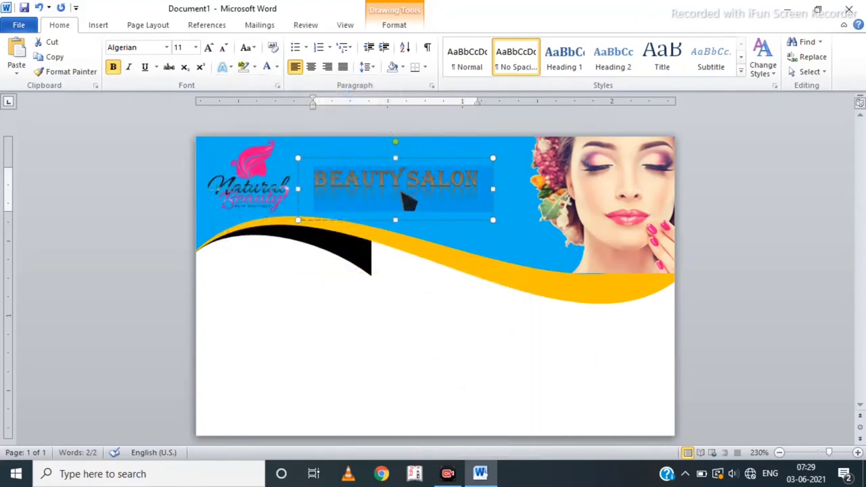
pyautogui.click(406, 197)
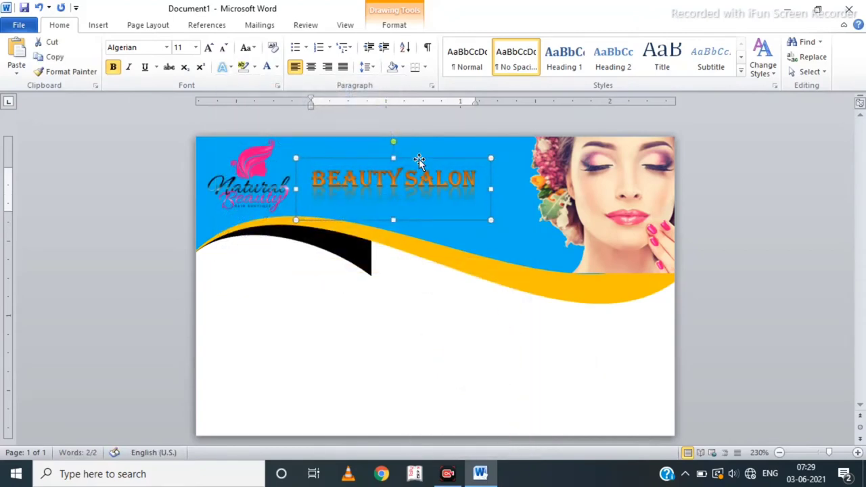
pyautogui.hotkey('ctrl', 'Left')
pyautogui.hotkey('ctrl', 'Down')
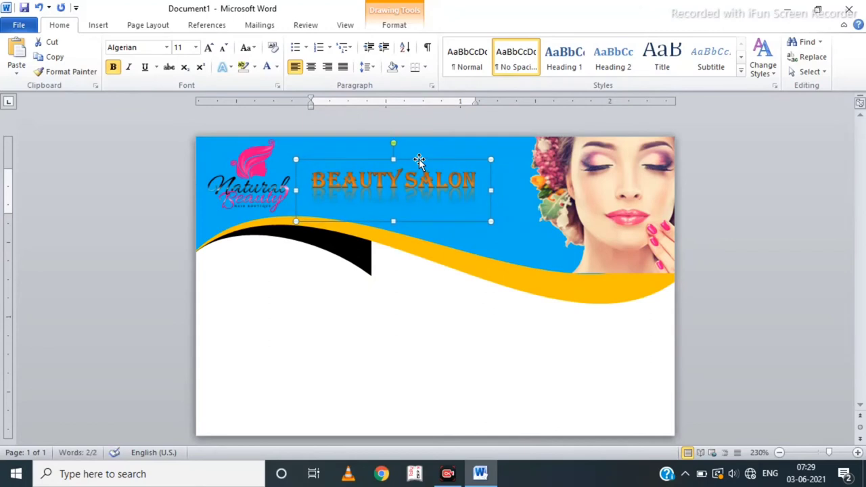
pyautogui.hotkey('ctrl', 'Down')
pyautogui.click(452, 346)
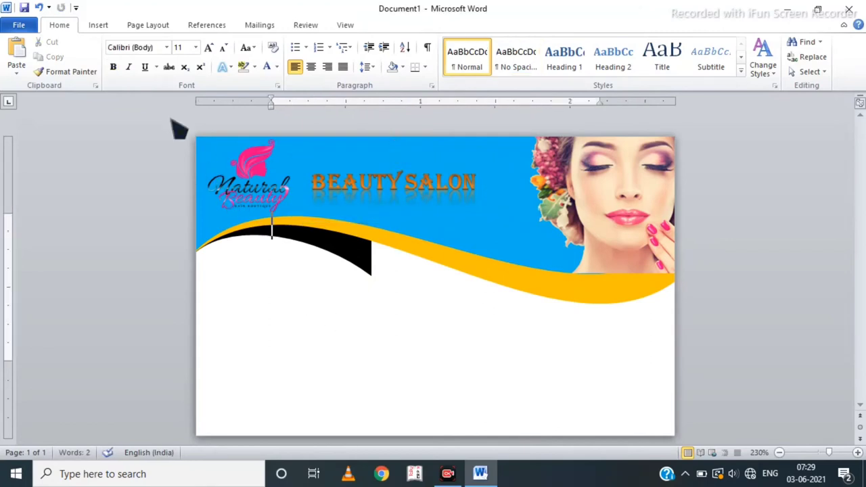
# Set the page colour to a custom bright pink (RGB 255, 25, 184)
pyautogui.click(101, 27)
pyautogui.click(142, 31)
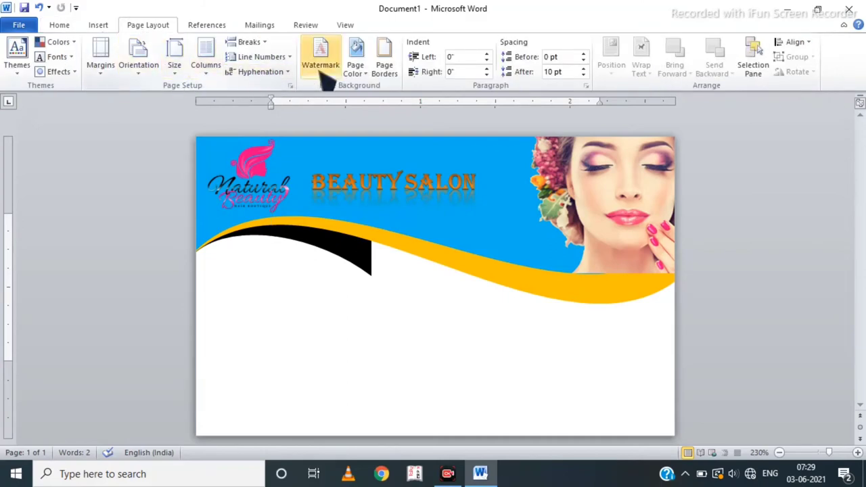
pyautogui.click(363, 78)
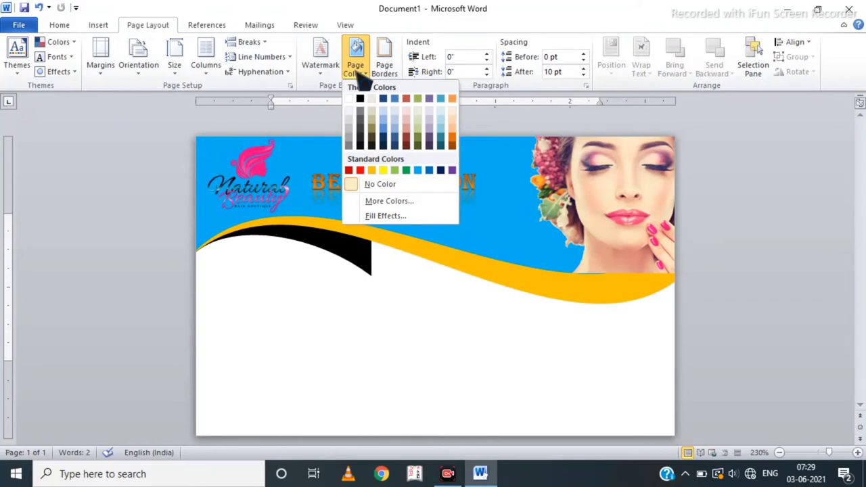
pyautogui.click(384, 202)
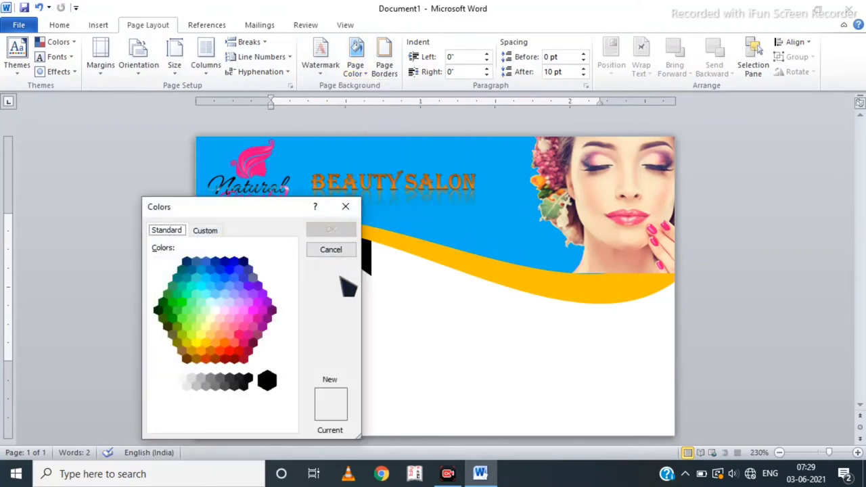
pyautogui.click(249, 334)
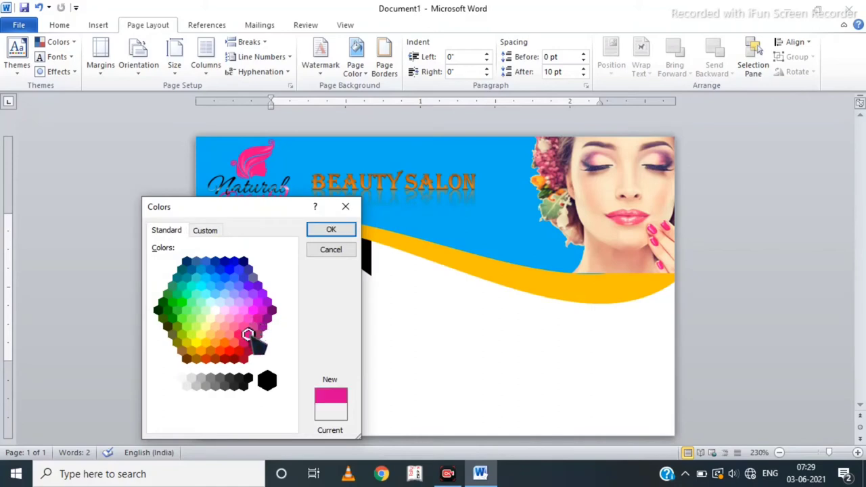
pyautogui.click(213, 230)
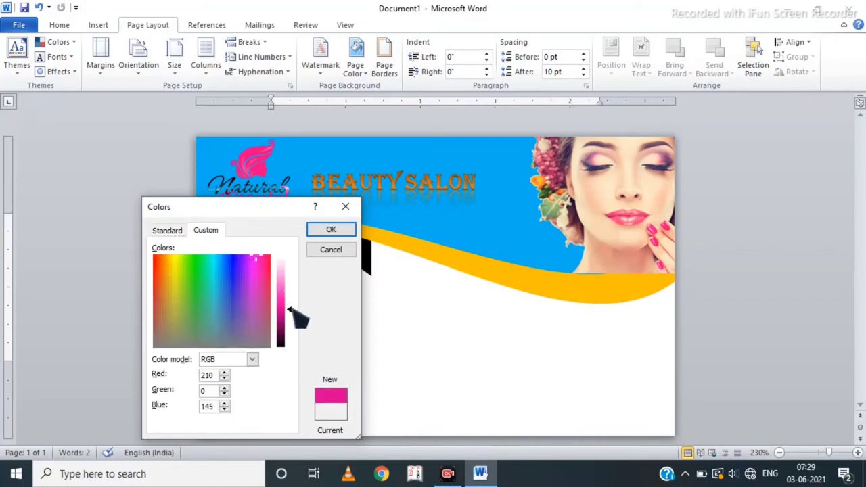
pyautogui.moveTo(290, 310)
pyautogui.mouseDown()
pyautogui.moveTo(289, 284)
pyautogui.moveTo(289, 298)
pyautogui.mouseUp()
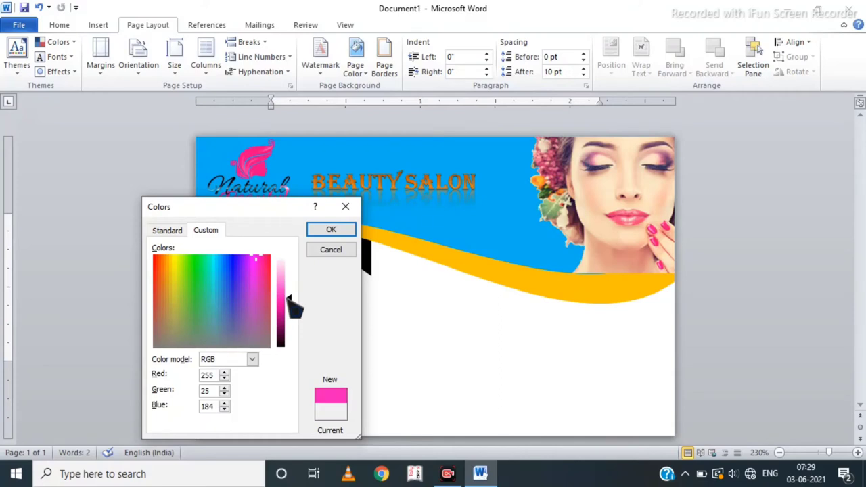
pyautogui.click(330, 230)
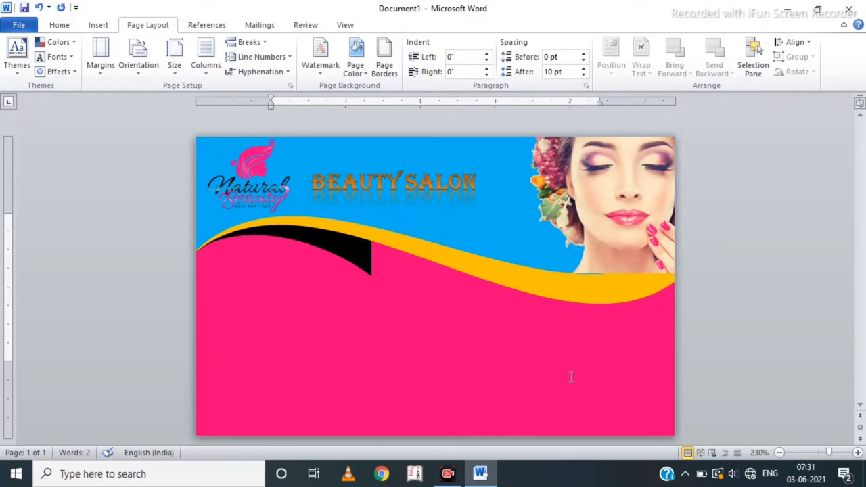
# Insert the nail-polish picture in front of text and place it in the card's lower-right corner
pyautogui.click(98, 25)
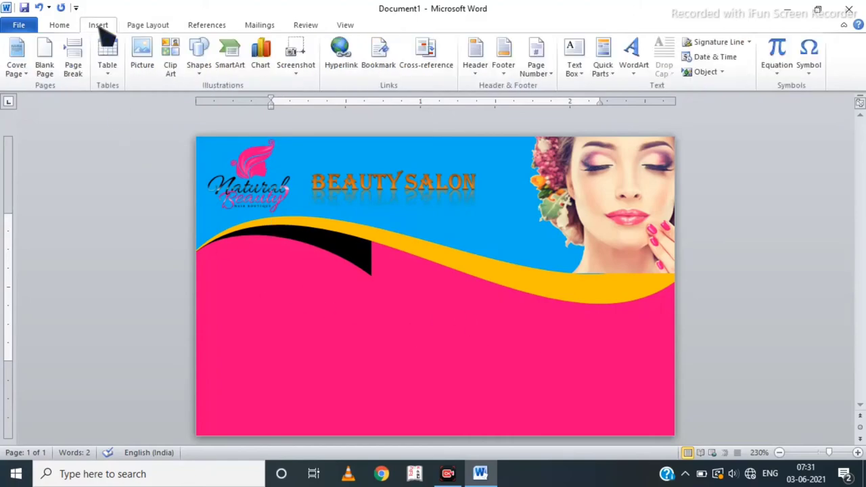
pyautogui.click(157, 54)
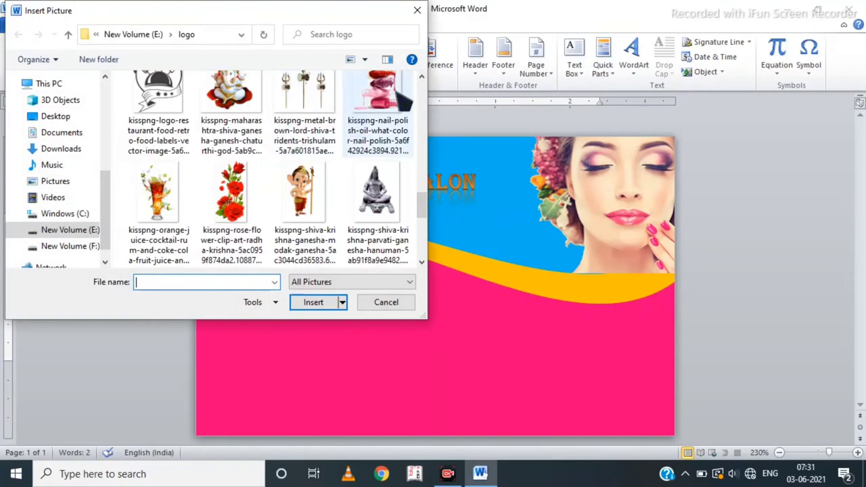
pyautogui.click(396, 101)
pyautogui.click(319, 303)
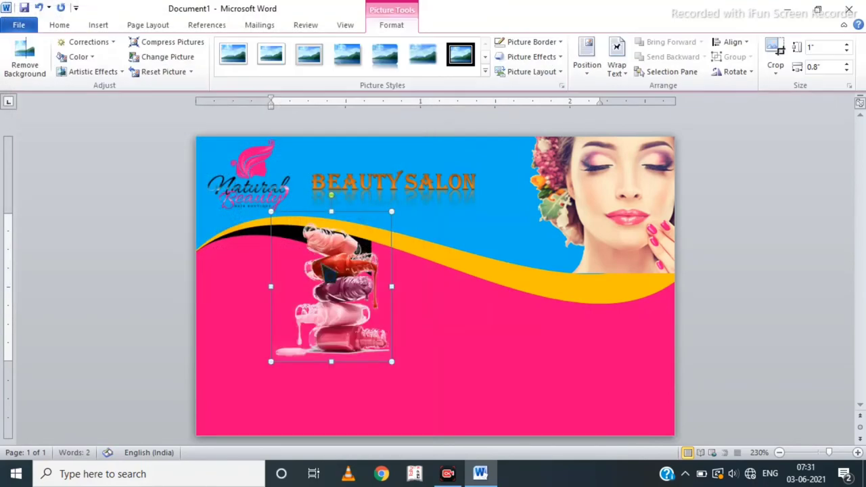
pyautogui.click(619, 70)
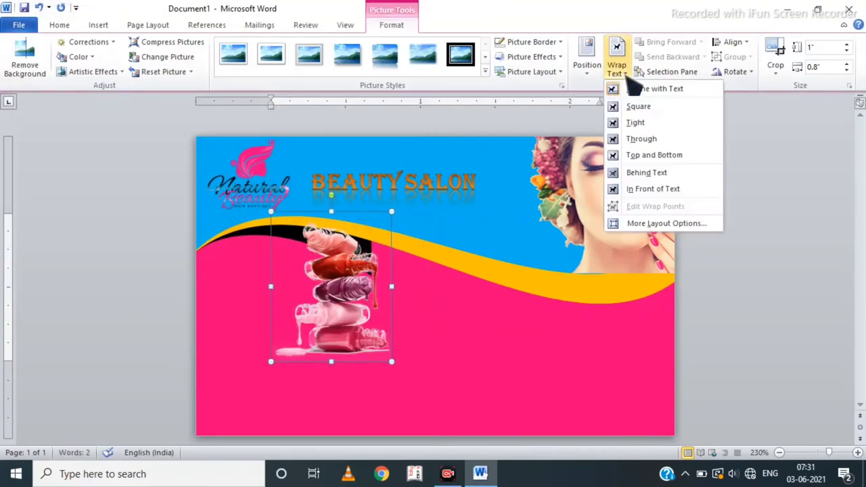
pyautogui.click(633, 192)
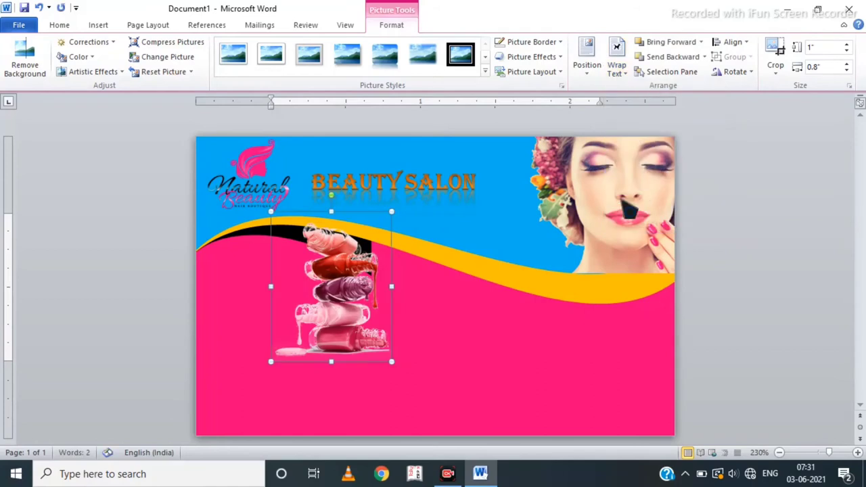
pyautogui.moveTo(344, 306); pyautogui.dragTo(617, 384)
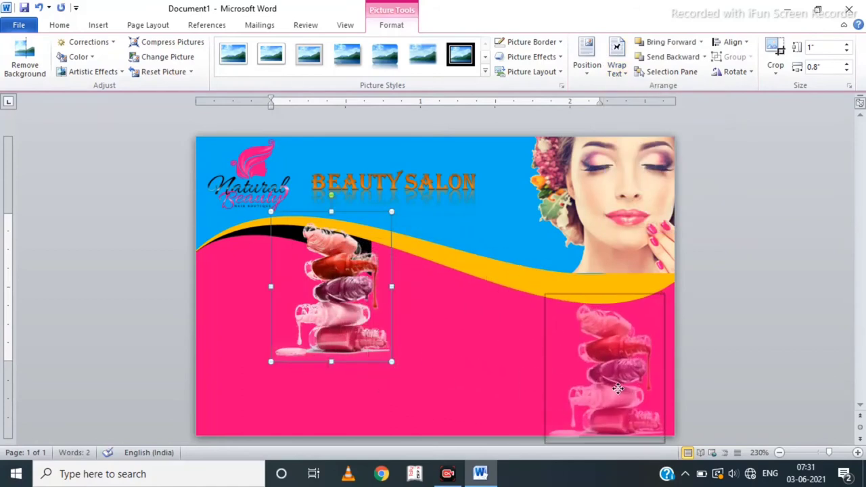
pyautogui.moveTo(617, 384); pyautogui.dragTo(618, 388)
pyautogui.press('Right')
pyautogui.press('Right')
pyautogui.press('Right')
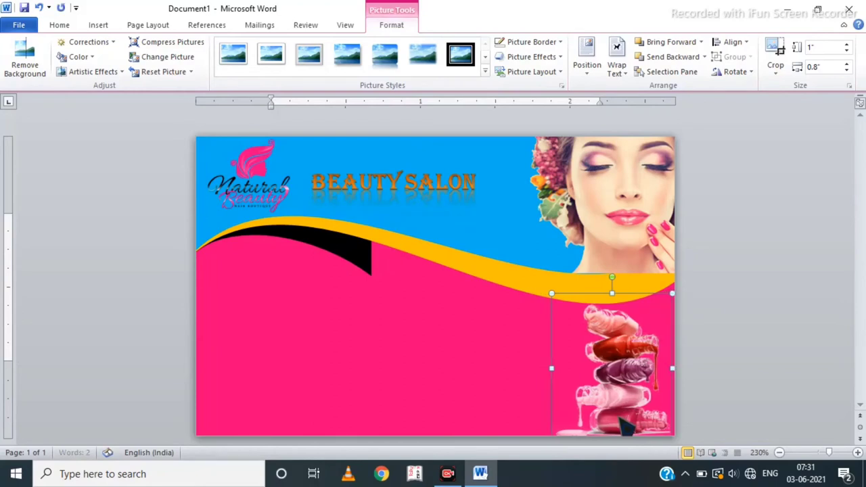
pyautogui.press('Right')
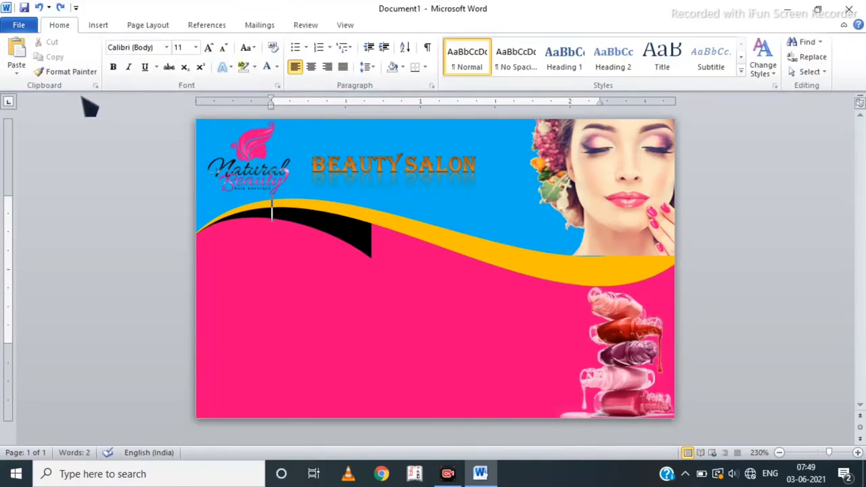
# Add a WordArt box reading 'Mrs. Your Name' and move it to the card's pink centre
pyautogui.click(98, 26)
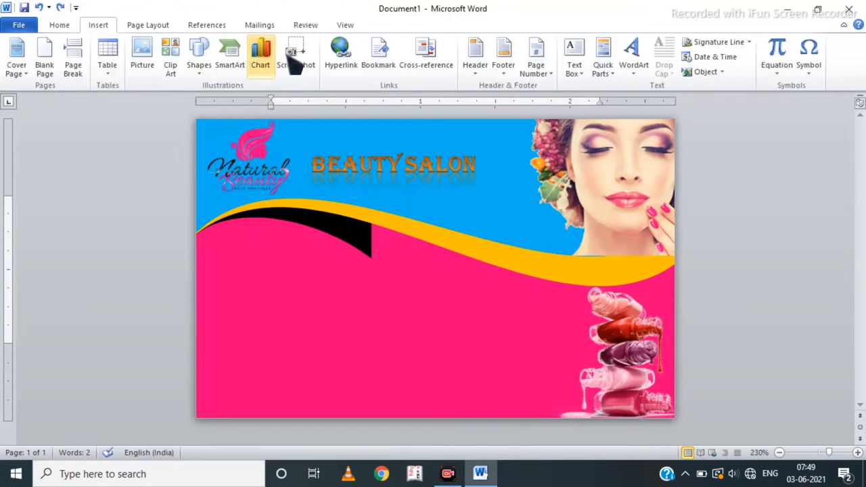
pyautogui.click(648, 76)
pyautogui.click(651, 100)
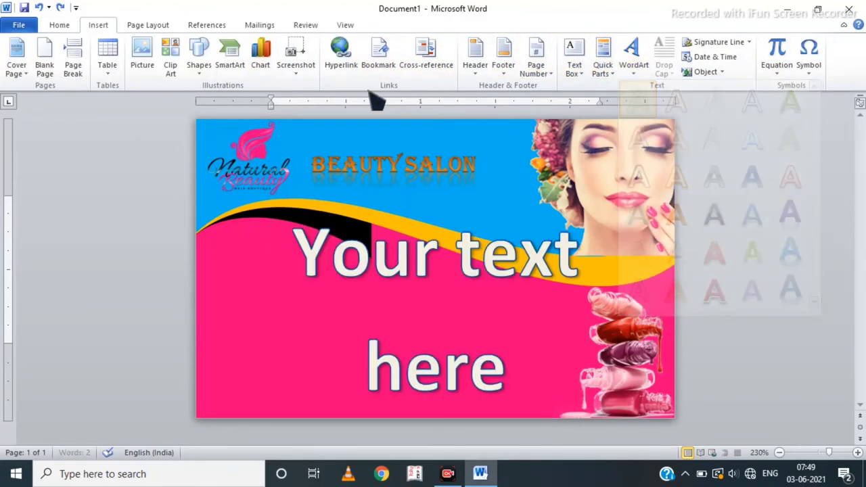
pyautogui.click(59, 25)
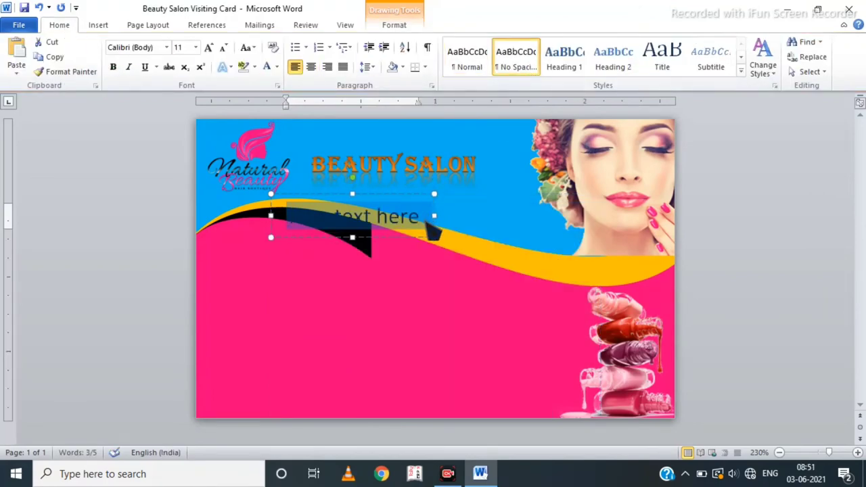
pyautogui.press('Delete')
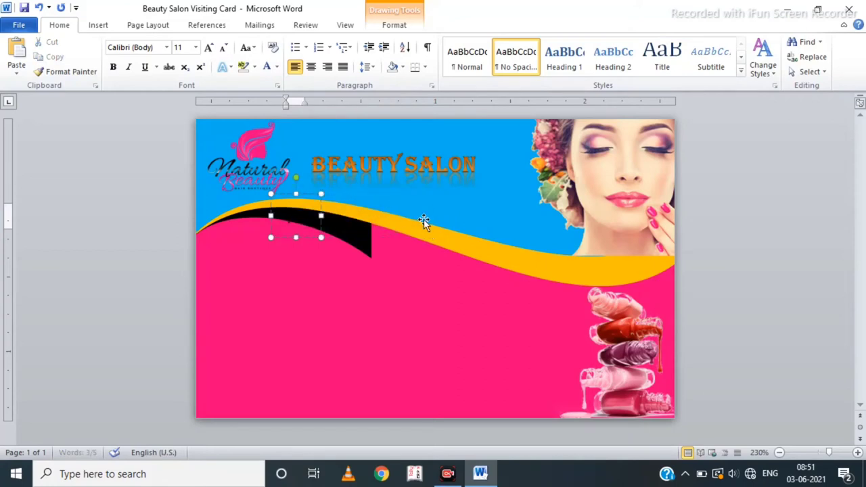
pyautogui.write('Thank You')
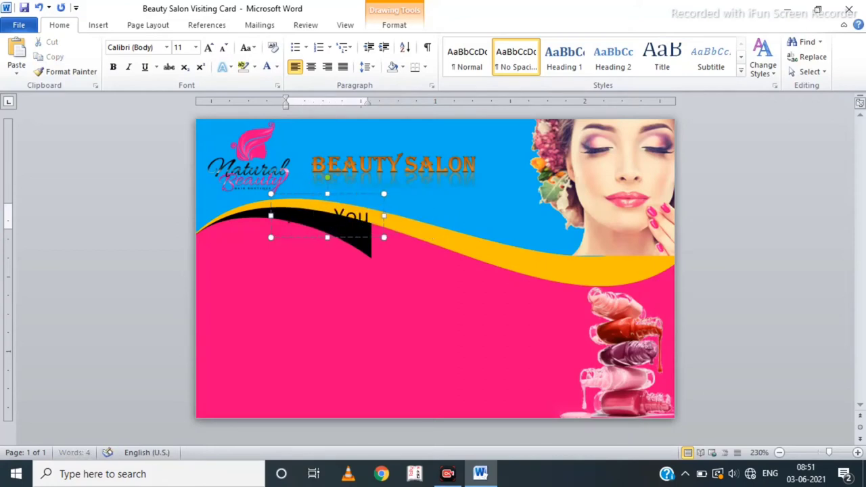
pyautogui.write(' Name')
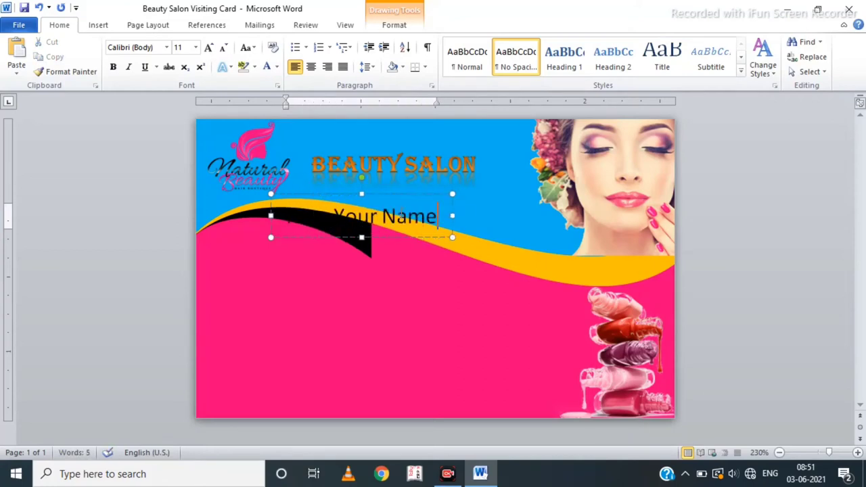
pyautogui.moveTo(405, 199); pyautogui.dragTo(473, 285)
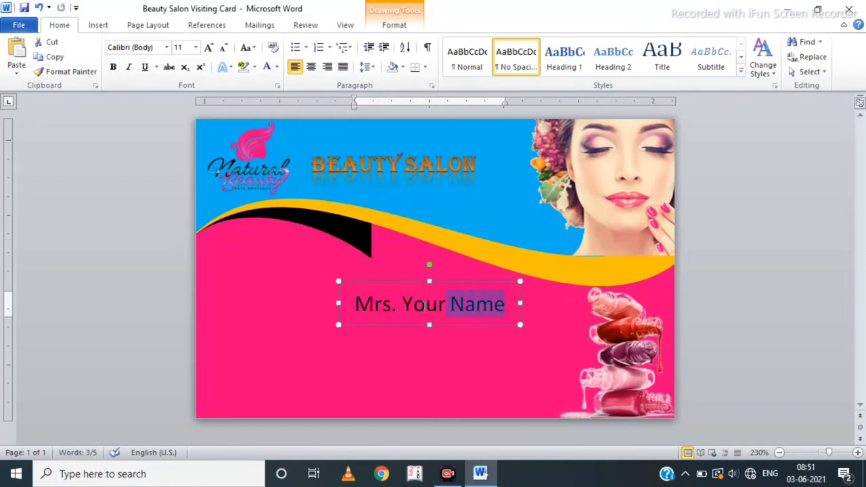
pyautogui.click(167, 49)
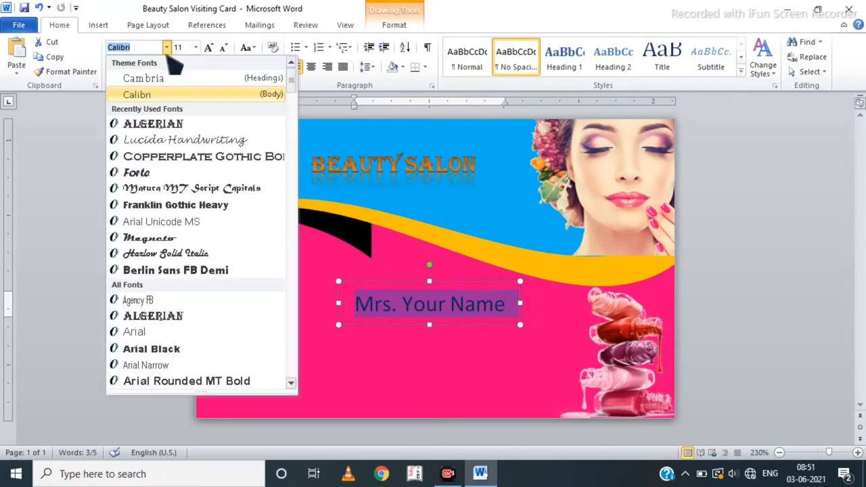
# Set the name text to Harlow Solid Italic
pyautogui.scroll(-2, 170, 338)
pyautogui.scroll(-6, 165, 325)
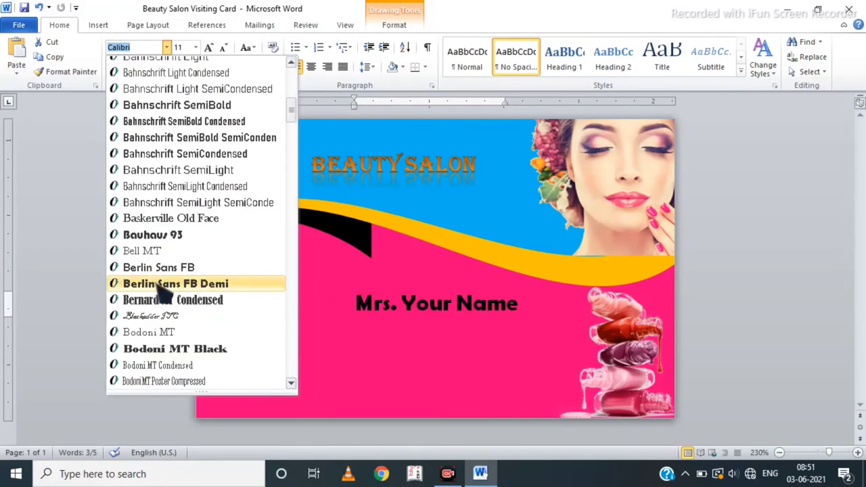
pyautogui.scroll(-2, 164, 359)
pyautogui.scroll(-2, 166, 382)
pyautogui.scroll(-6, 154, 359)
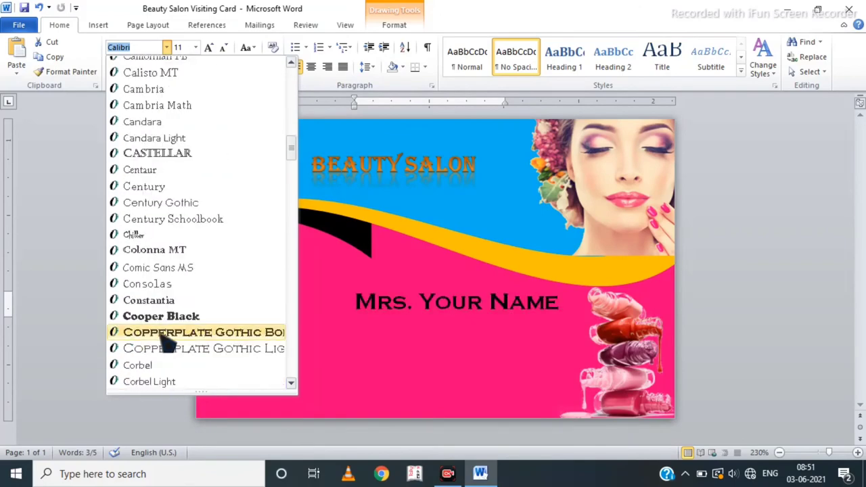
pyautogui.scroll(-4, 168, 351)
pyautogui.scroll(-5, 162, 379)
pyautogui.scroll(-2, 164, 339)
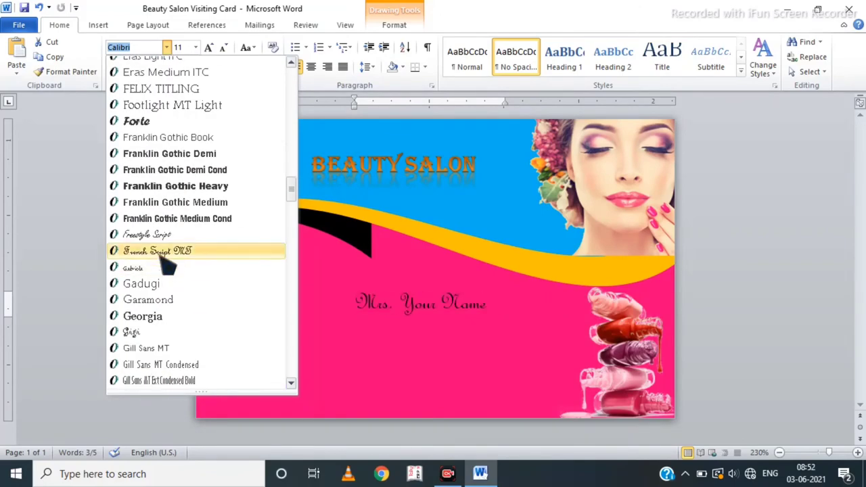
pyautogui.scroll(-4, 165, 265)
pyautogui.click(166, 301)
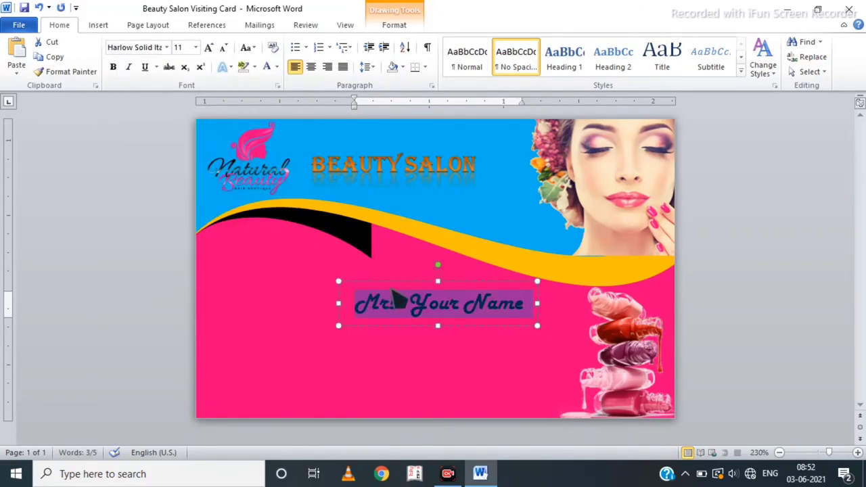
# Move the name box to the card's left, just below the black wave
pyautogui.moveTo(390, 283); pyautogui.dragTo(247, 259)
pyautogui.doubleClick(315, 261)
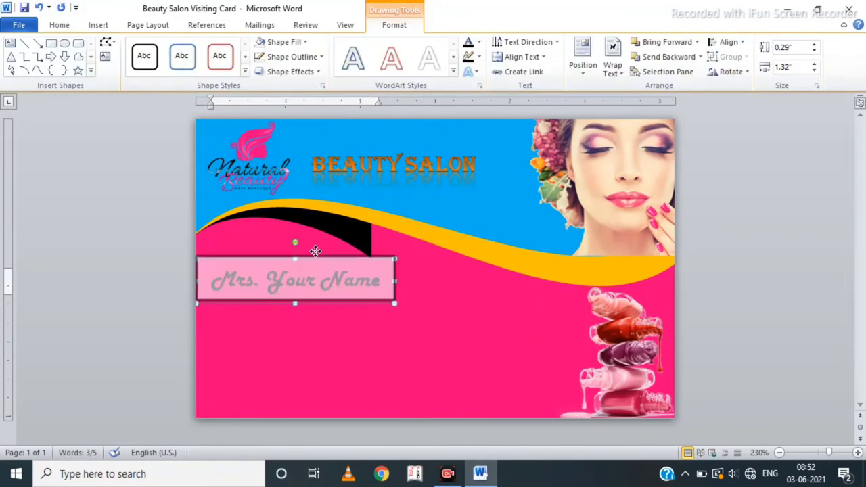
pyautogui.moveTo(315, 260); pyautogui.dragTo(316, 251)
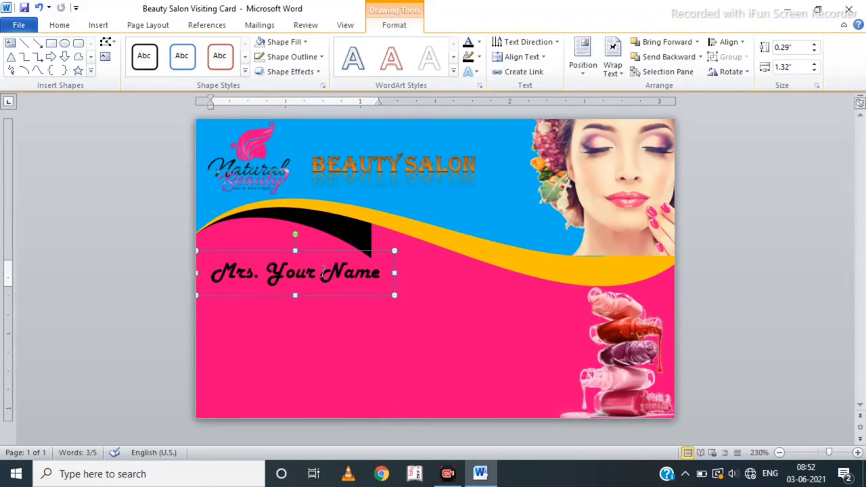
pyautogui.press('Left')
pyautogui.press('Up')
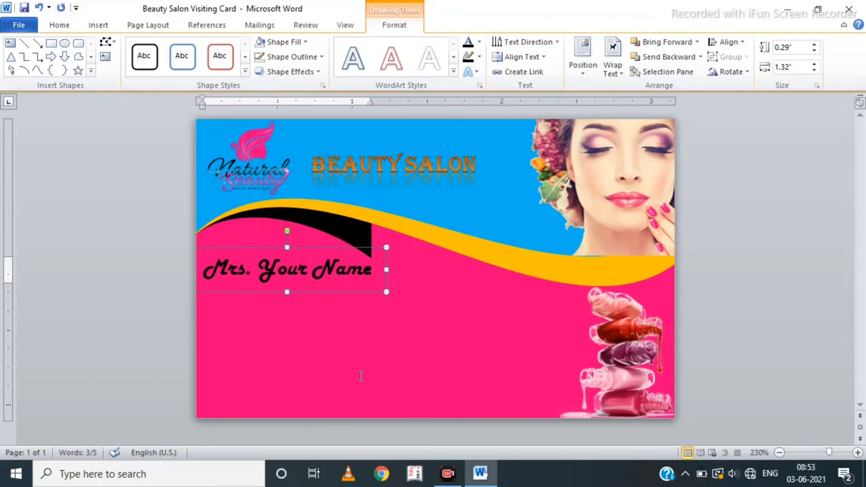
# Add a first-style WordArt in No Spacing reading 'Creative Head' and place it below the name
pyautogui.click(106, 29)
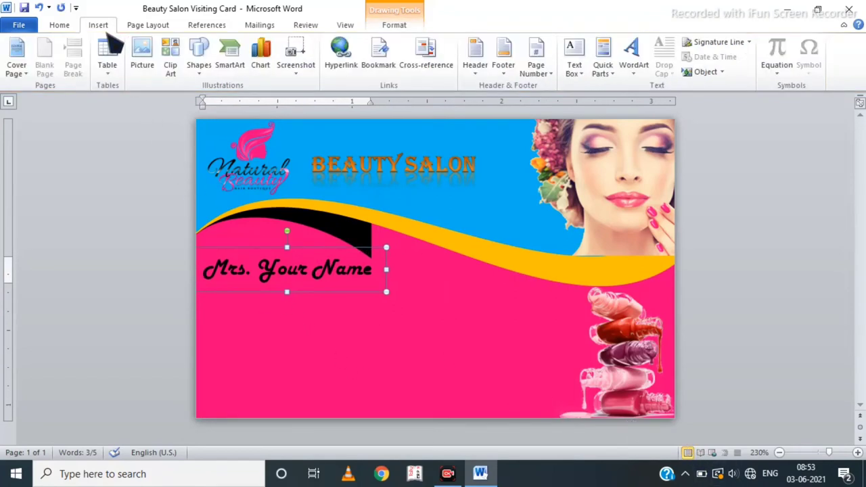
pyautogui.click(641, 67)
pyautogui.click(639, 106)
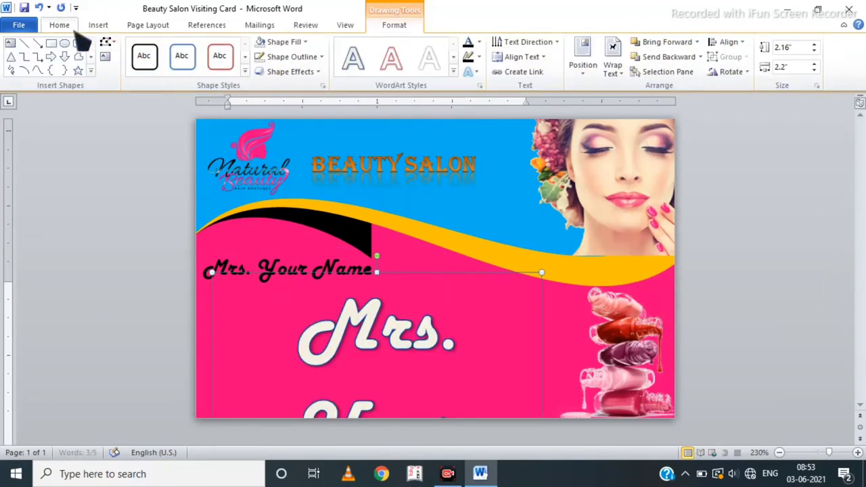
pyautogui.click(66, 27)
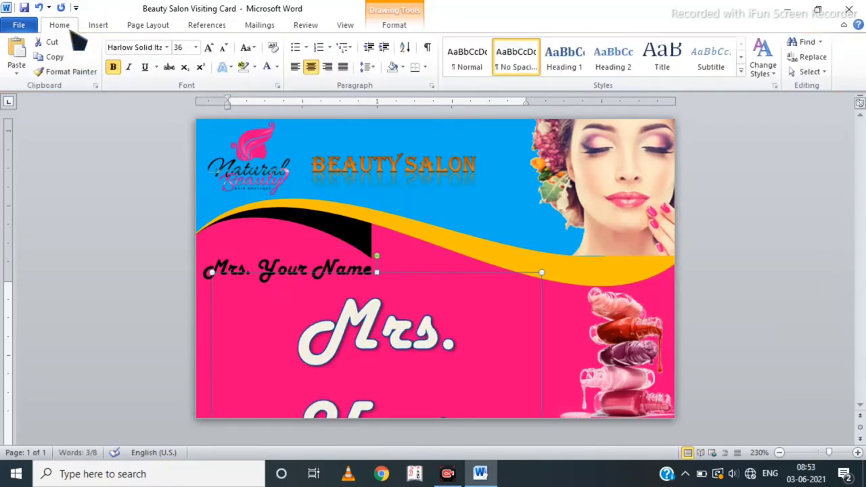
pyautogui.click(526, 67)
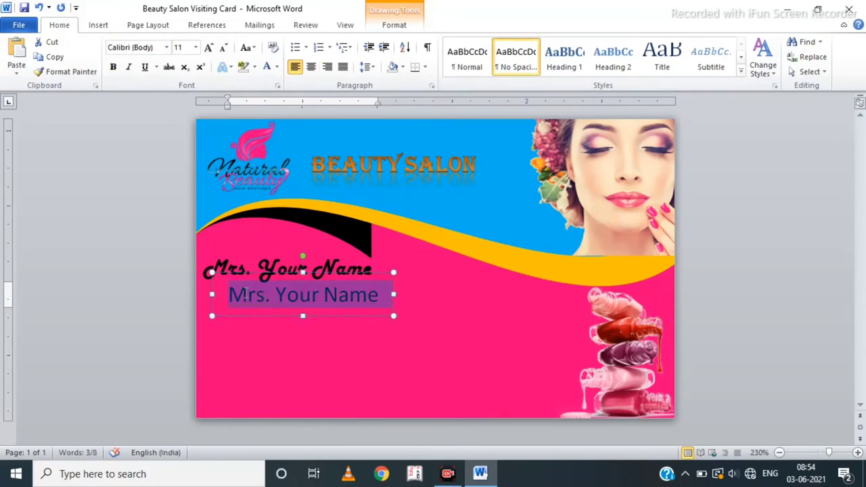
pyautogui.moveTo(246, 292); pyautogui.dragTo(247, 294)
pyautogui.write('Creati')
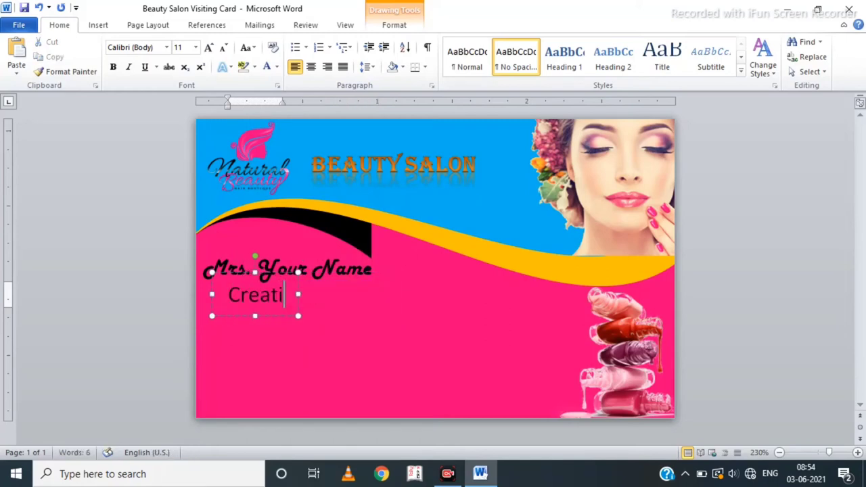
pyautogui.write('ve H')
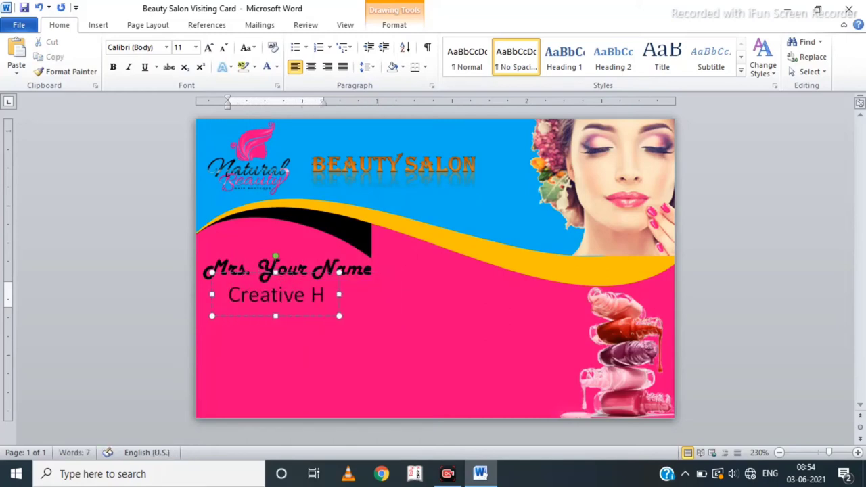
pyautogui.write('ead')
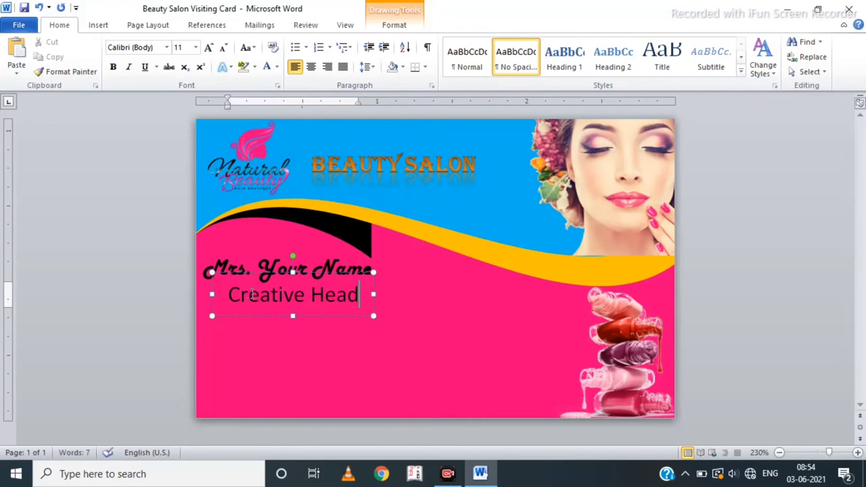
pyautogui.moveTo(339, 272); pyautogui.dragTo(439, 285)
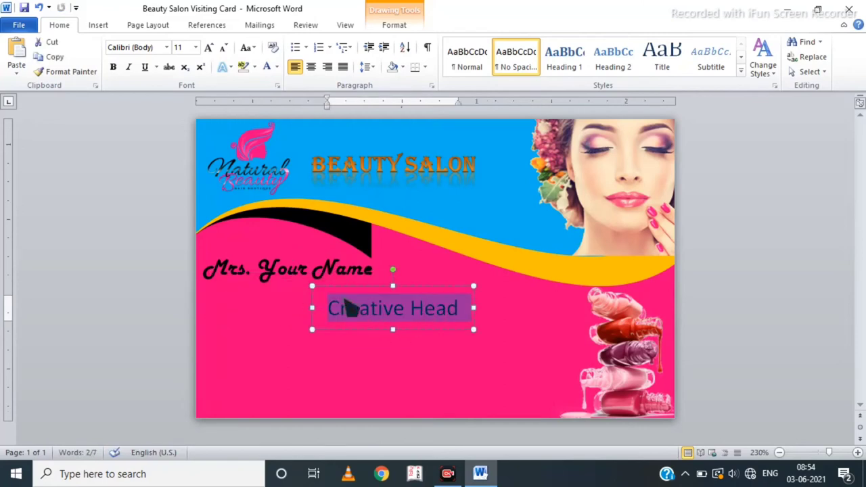
# Shrink the Creative Head text to 7 pt, keeping Calibri
pyautogui.click(166, 48)
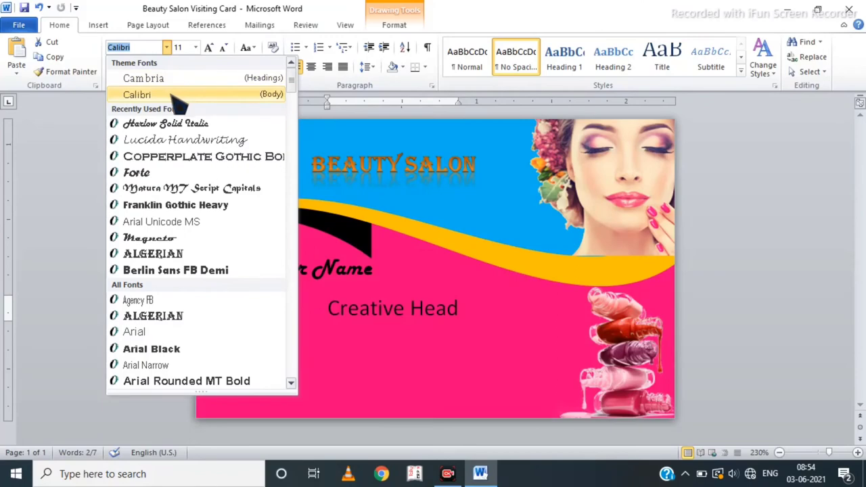
pyautogui.click(173, 95)
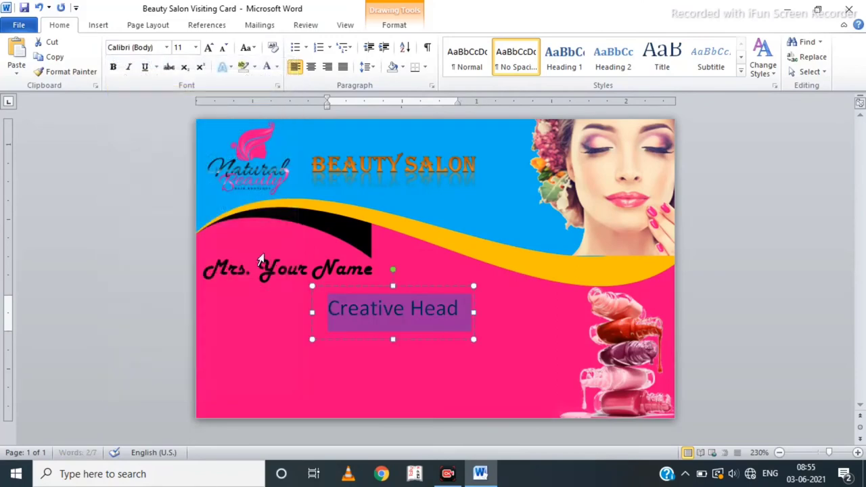
pyautogui.click(223, 48)
pyautogui.click(223, 47)
pyautogui.click(223, 47)
pyautogui.click(224, 47)
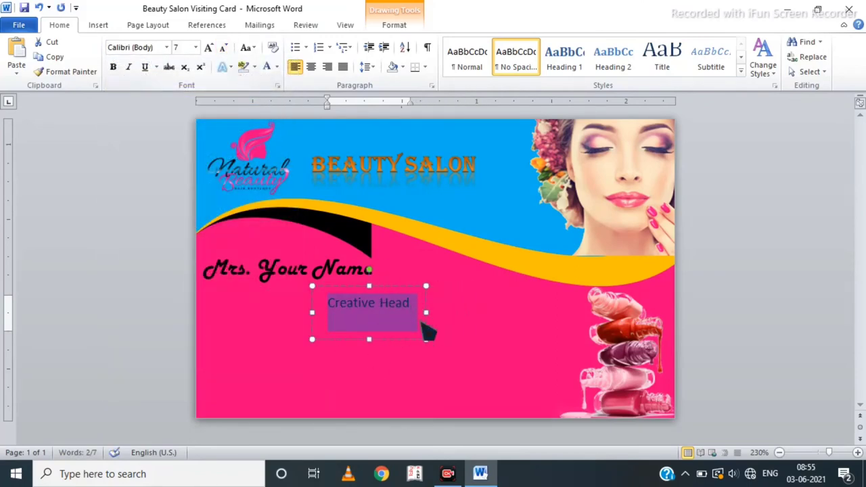
# Align the Creative Head box directly under the name and make its text white
pyautogui.moveTo(368, 340); pyautogui.dragTo(369, 322)
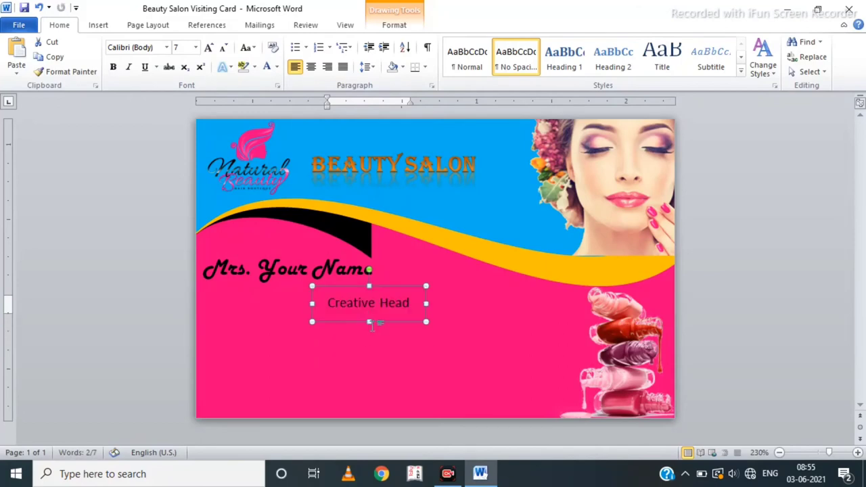
pyautogui.moveTo(353, 283); pyautogui.dragTo(257, 272)
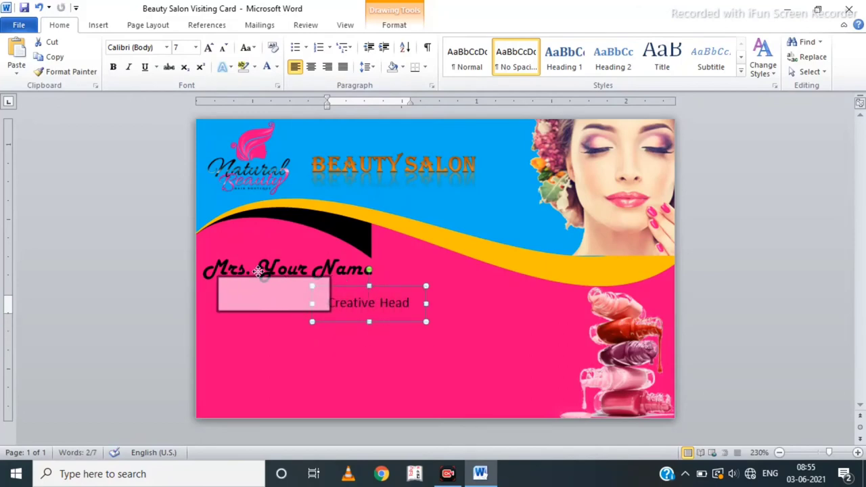
pyautogui.moveTo(257, 272); pyautogui.dragTo(250, 270)
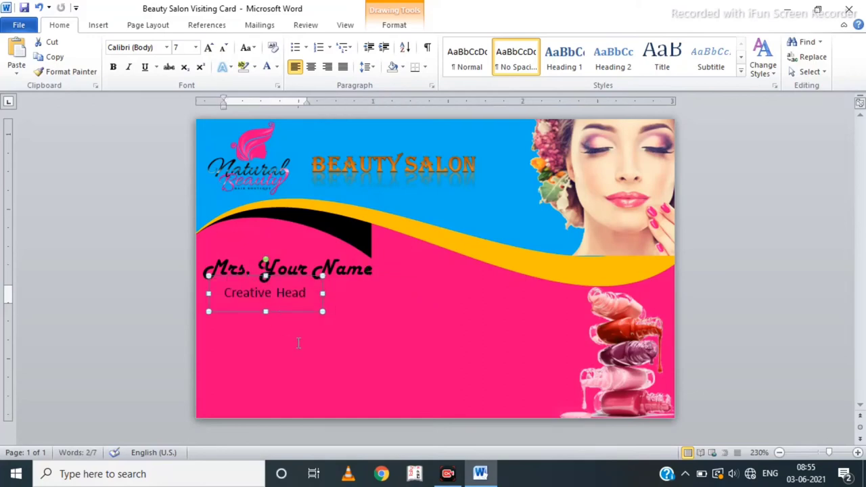
pyautogui.press('Left')
pyautogui.press('Left')
pyautogui.press('Left')
pyautogui.press('Left')
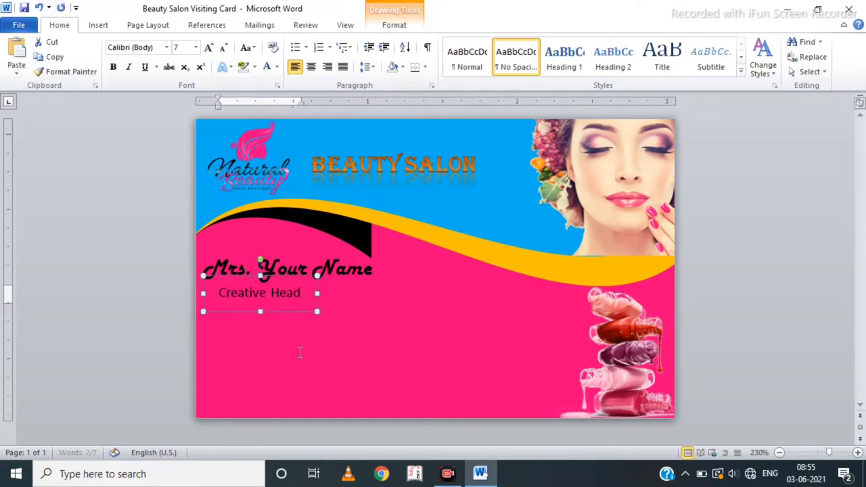
pyautogui.press('Left')
pyautogui.press('Left')
pyautogui.press('Left')
pyautogui.press('Left')
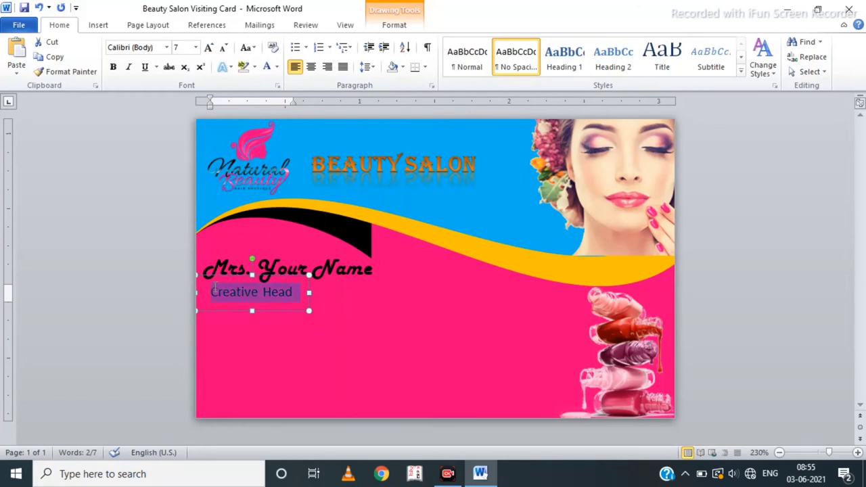
pyautogui.click(277, 67)
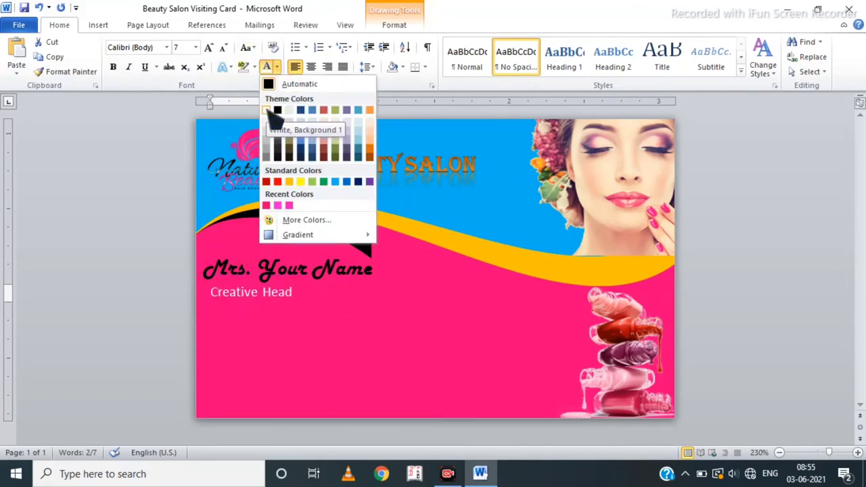
pyautogui.click(268, 108)
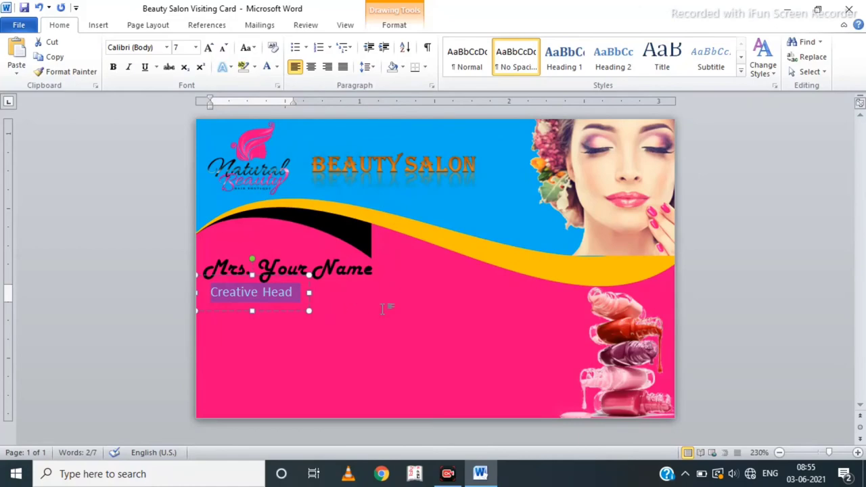
pyautogui.click(357, 343)
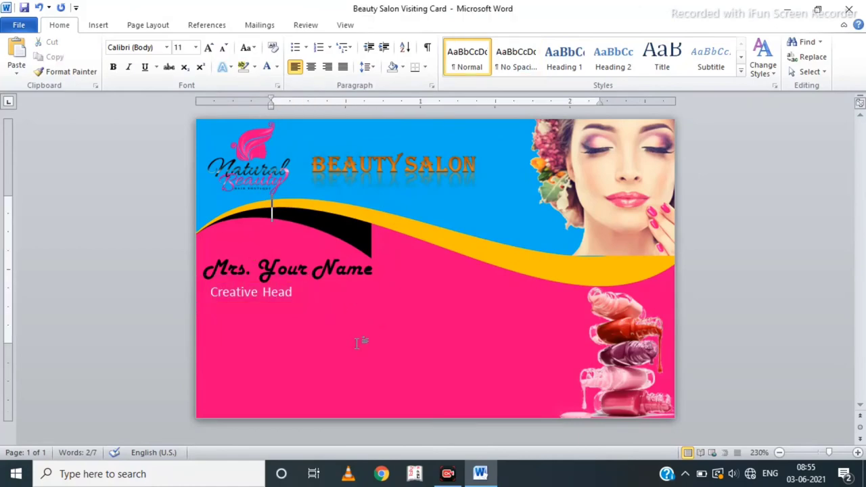
# Insert the telephone icon in front of text, shrink it to 0.17", and place it under Creative Head
pyautogui.click(98, 25)
pyautogui.click(142, 54)
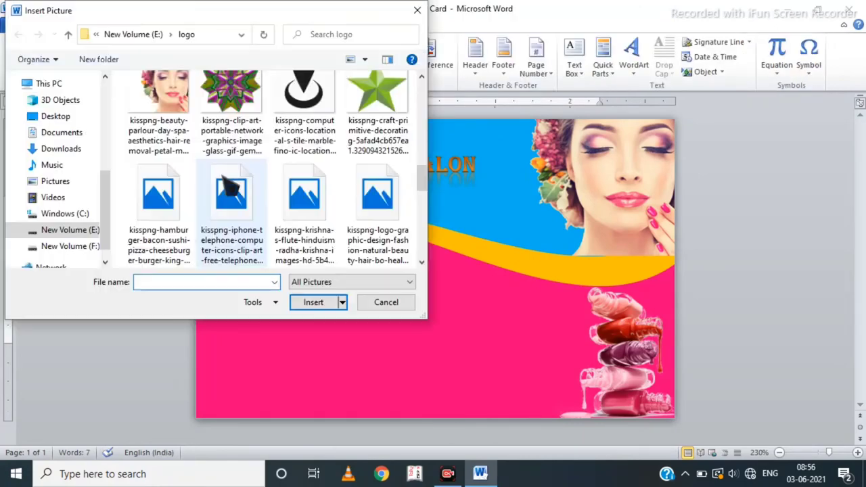
pyautogui.scroll(-2, 230, 136)
pyautogui.click(231, 102)
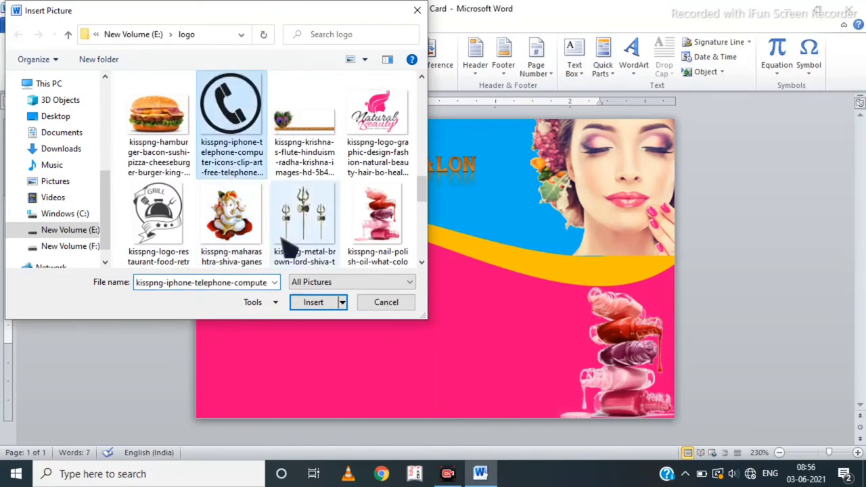
pyautogui.click(318, 302)
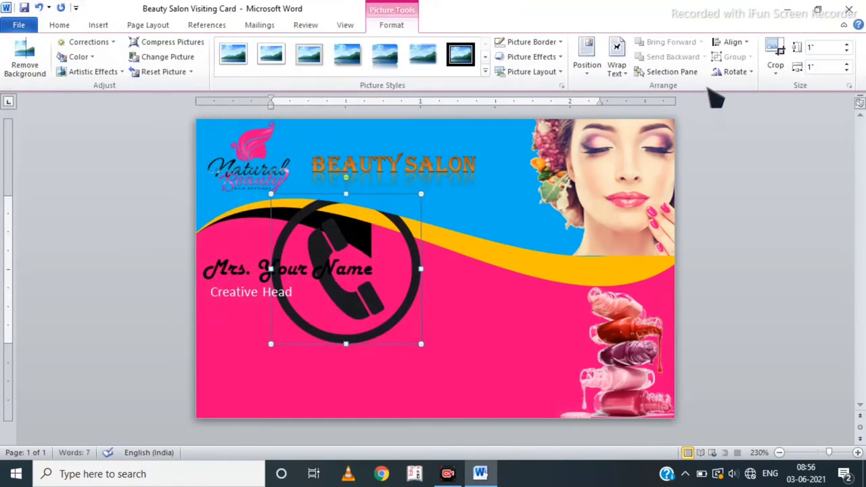
pyautogui.click(616, 61)
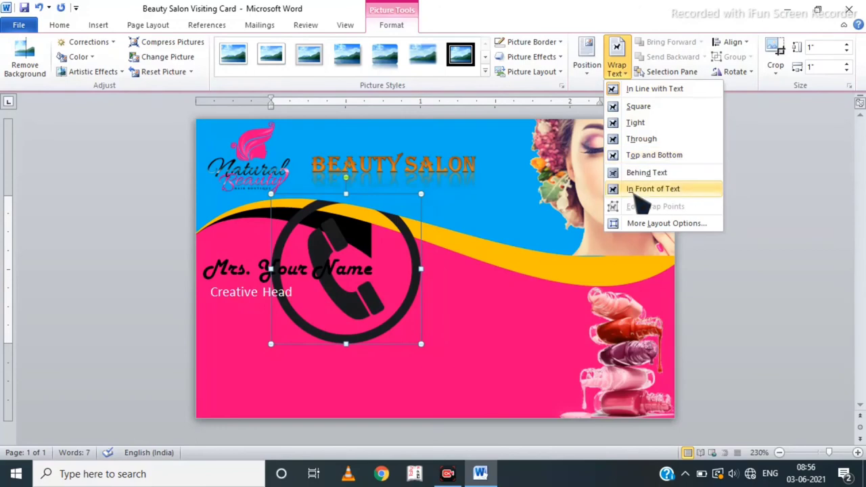
pyautogui.click(639, 191)
pyautogui.moveTo(421, 194); pyautogui.dragTo(299, 317)
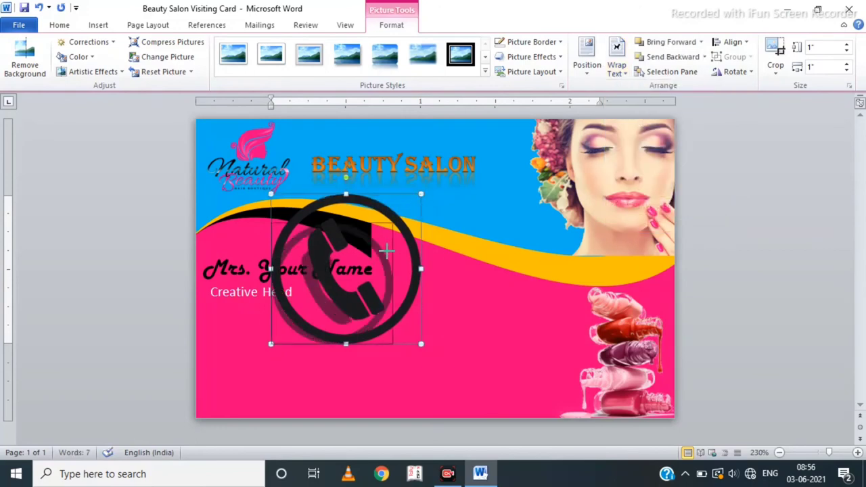
pyautogui.moveTo(225, 321); pyautogui.dragTo(223, 319)
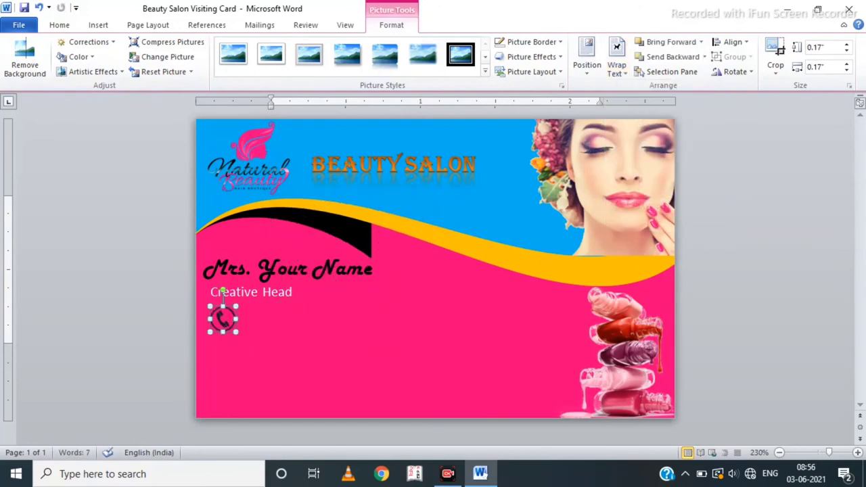
pyautogui.click(98, 25)
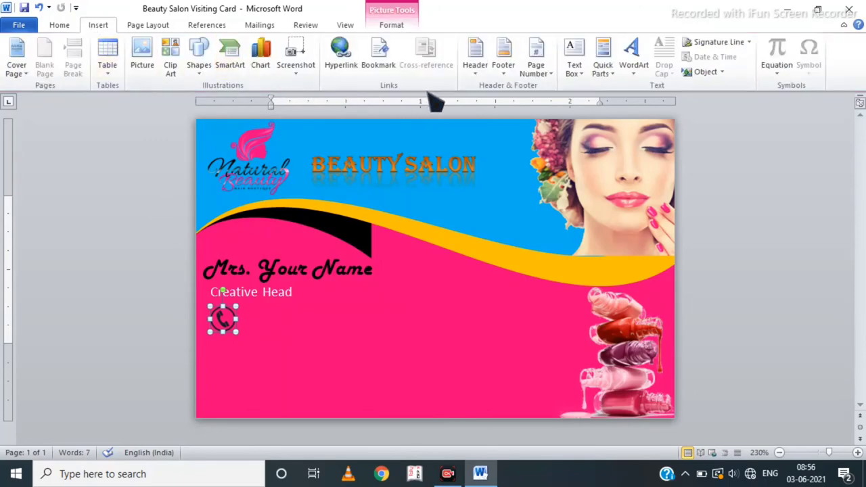
# Add a first-style WordArt box with No Spacing that reads 'Phone No. 123456789'
pyautogui.click(633, 64)
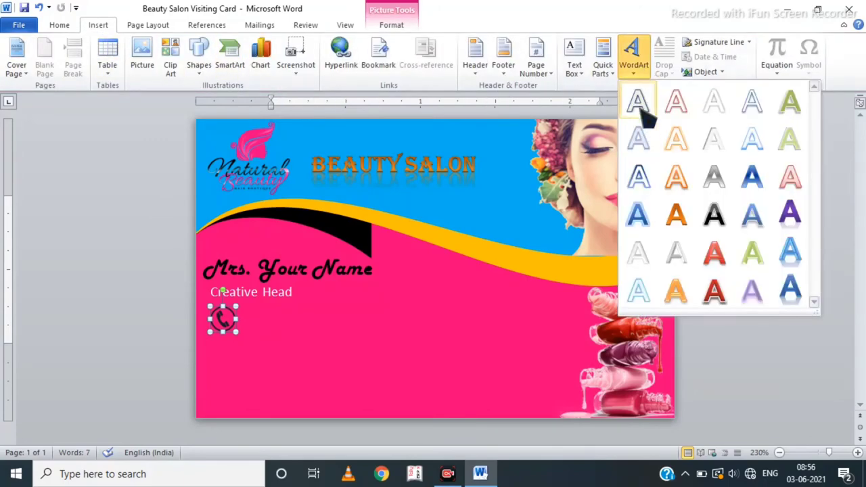
pyautogui.click(629, 109)
pyautogui.click(59, 25)
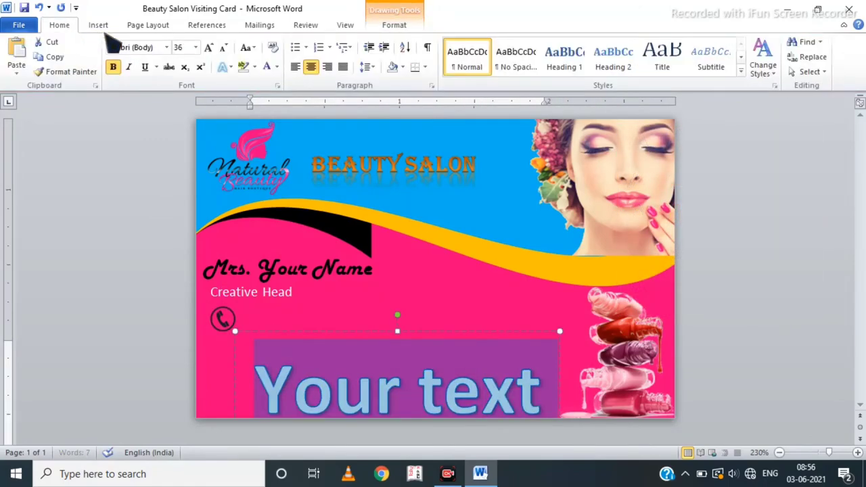
pyautogui.click(524, 68)
pyautogui.press('BackSpace')
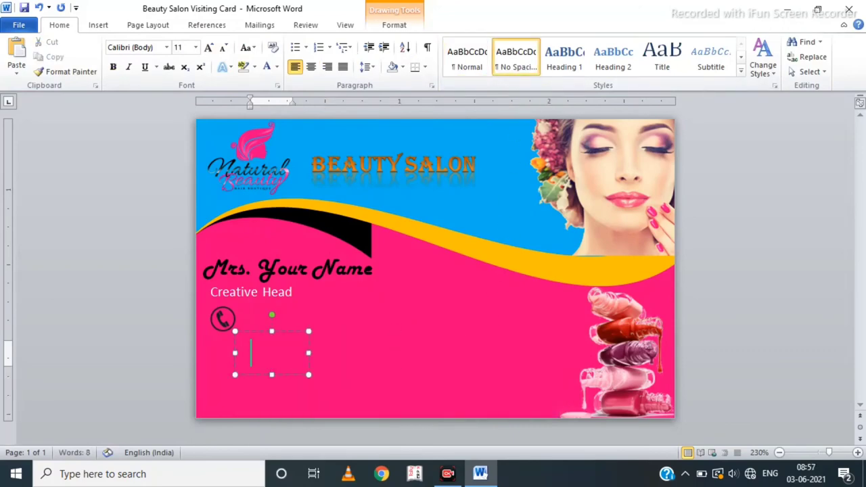
pyautogui.write('Phone No.')
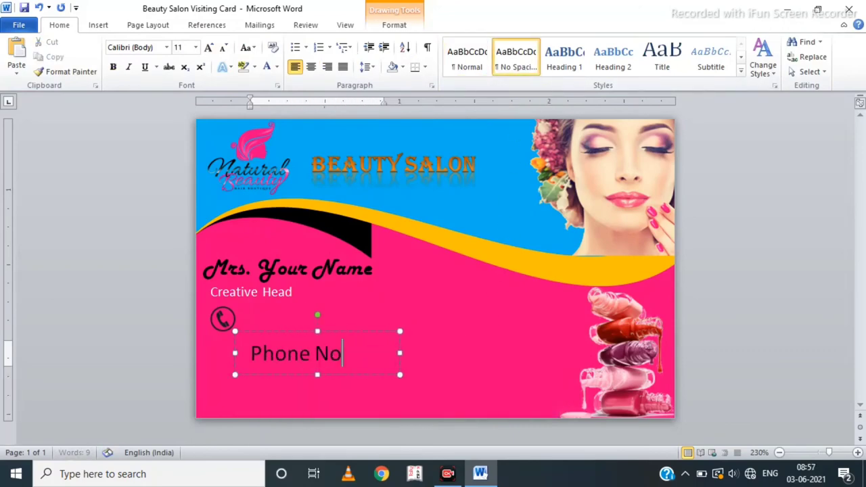
pyautogui.write(' 1')
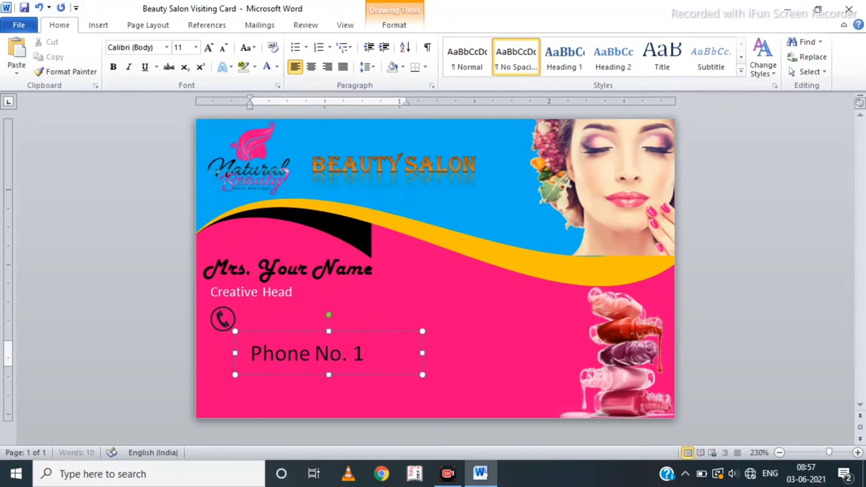
pyautogui.write('23456789')
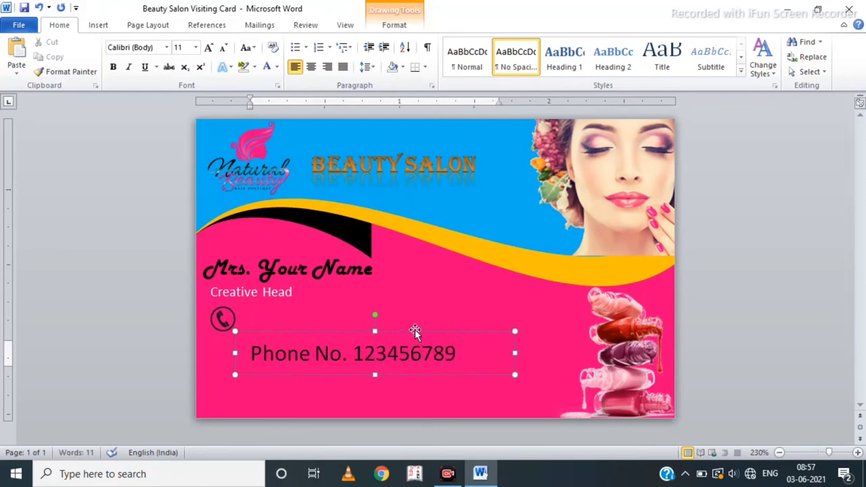
# Move the phone text beside the telephone icon, shrink it to 8 pt and make it white
pyautogui.moveTo(415, 329); pyautogui.dragTo(414, 300)
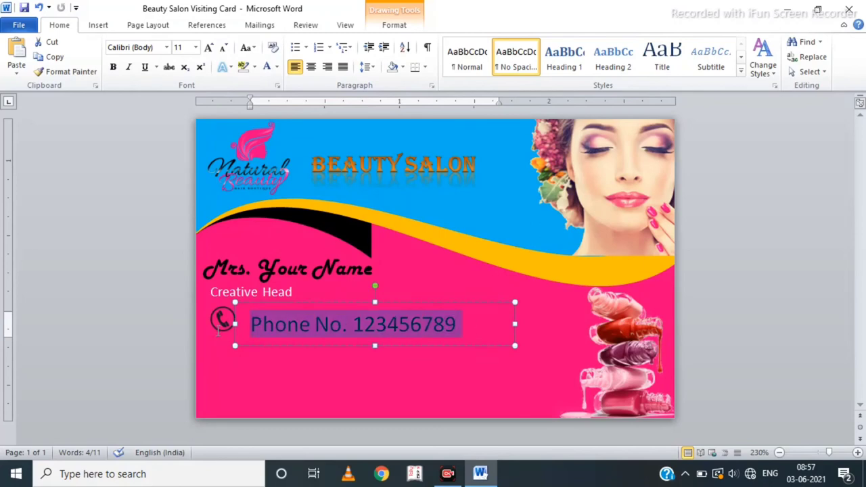
pyautogui.doubleClick(224, 48)
pyautogui.click(224, 47)
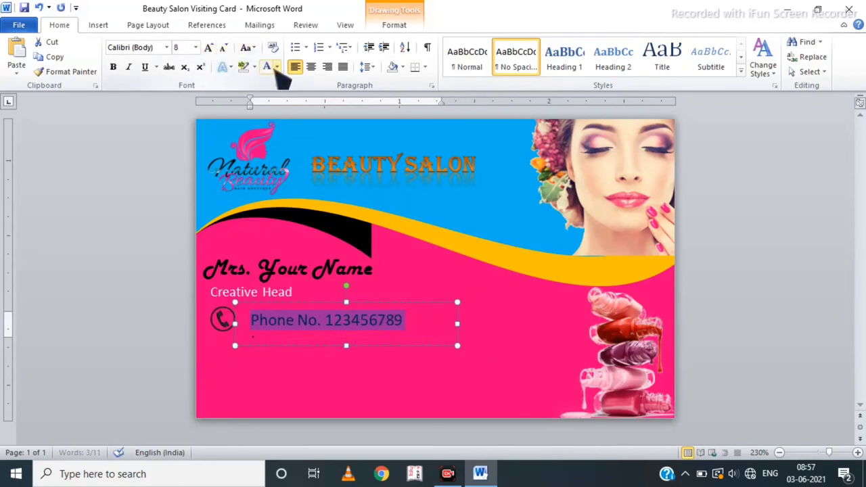
pyautogui.click(276, 67)
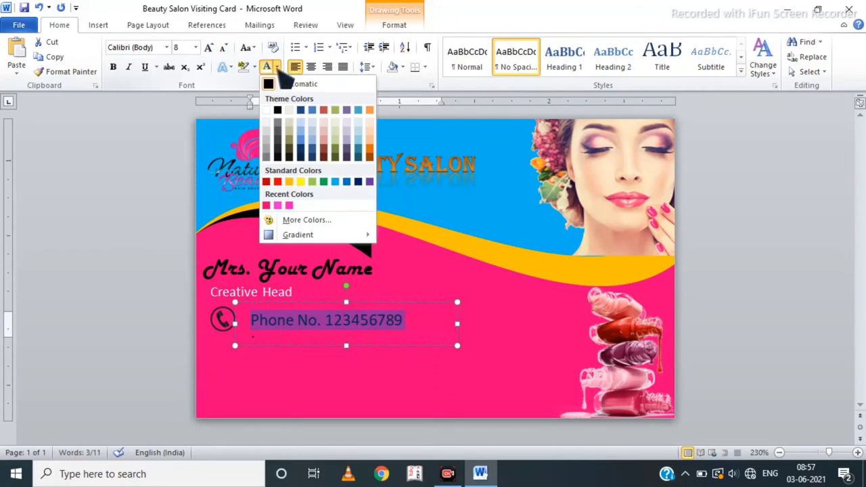
pyautogui.click(270, 109)
pyautogui.click(378, 382)
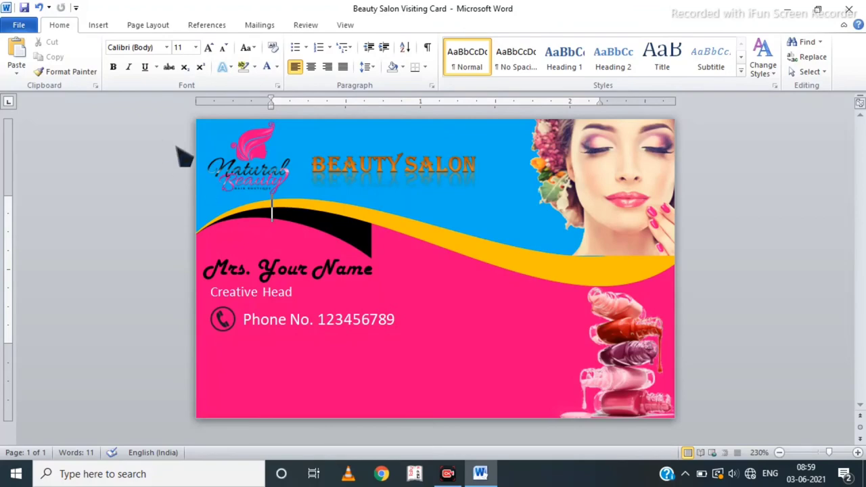
pyautogui.click(100, 26)
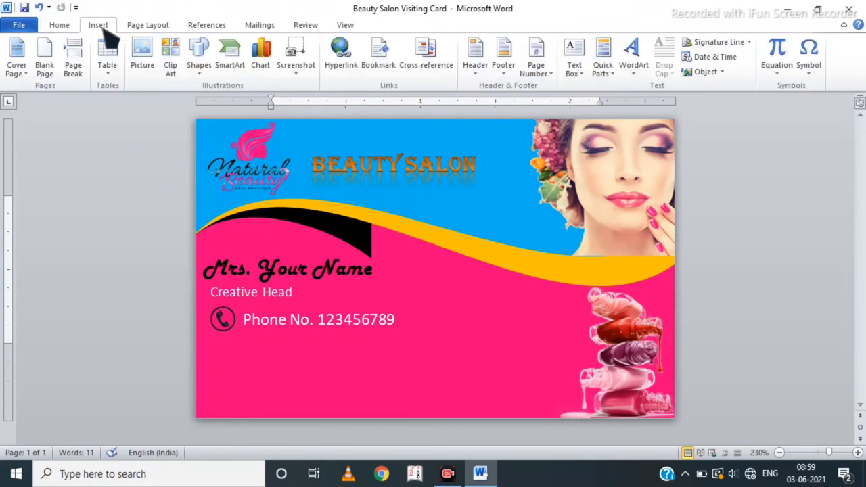
# Insert the envelope icon behind the text, shrink it and place it below the phone icon
pyautogui.click(140, 64)
pyautogui.click(286, 138)
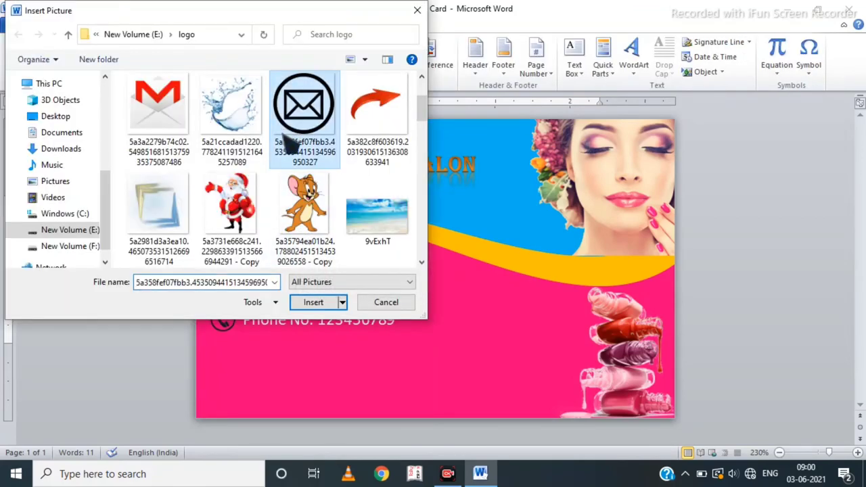
pyautogui.click(313, 302)
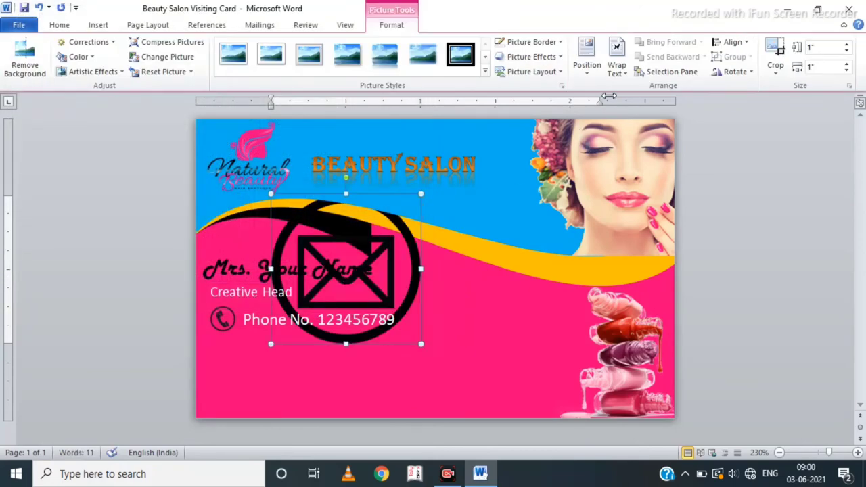
pyautogui.click(616, 67)
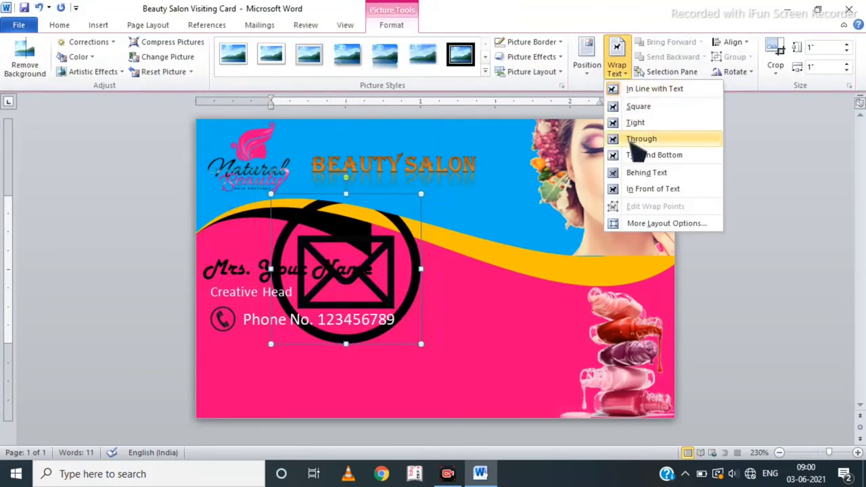
pyautogui.click(639, 174)
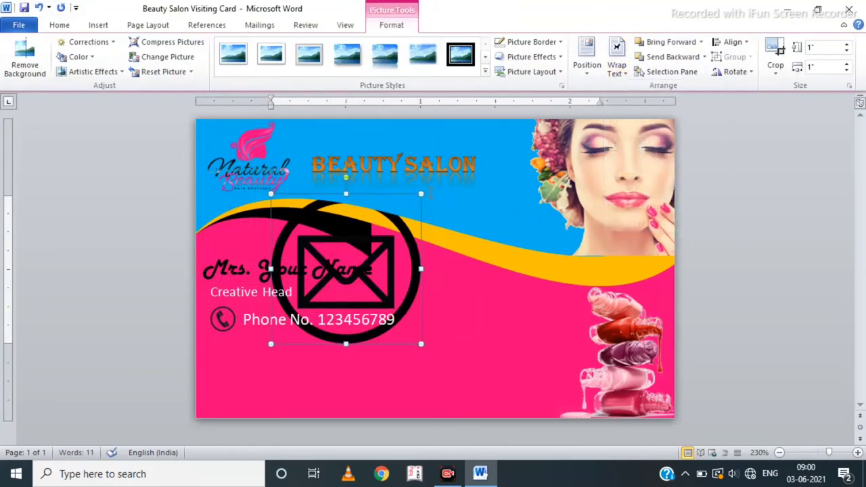
pyautogui.moveTo(346, 270); pyautogui.dragTo(298, 394)
pyautogui.moveTo(367, 322)
pyautogui.mouseDown()
pyautogui.moveTo(278, 386)
pyautogui.moveTo(241, 357)
pyautogui.moveTo(238, 375)
pyautogui.moveTo(224, 347)
pyautogui.mouseUp()
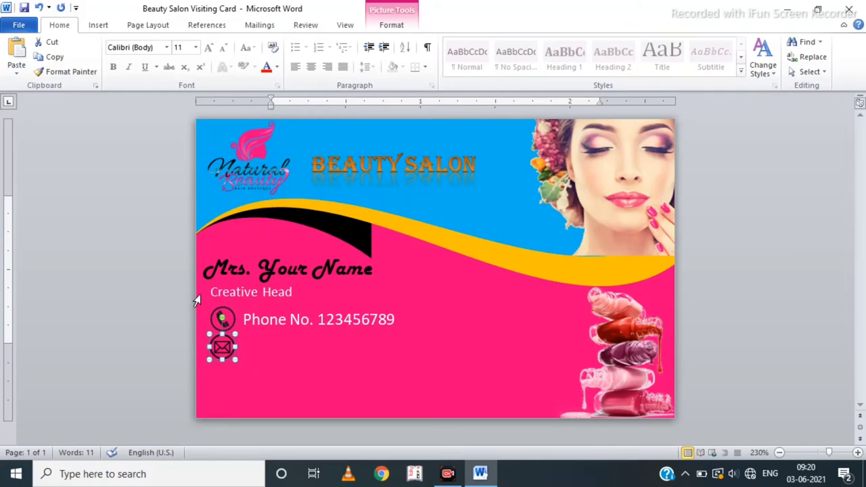
# Insert the location pin in front of the text, shrink it to 0.17 inch and place it below the envelope
pyautogui.click(98, 25)
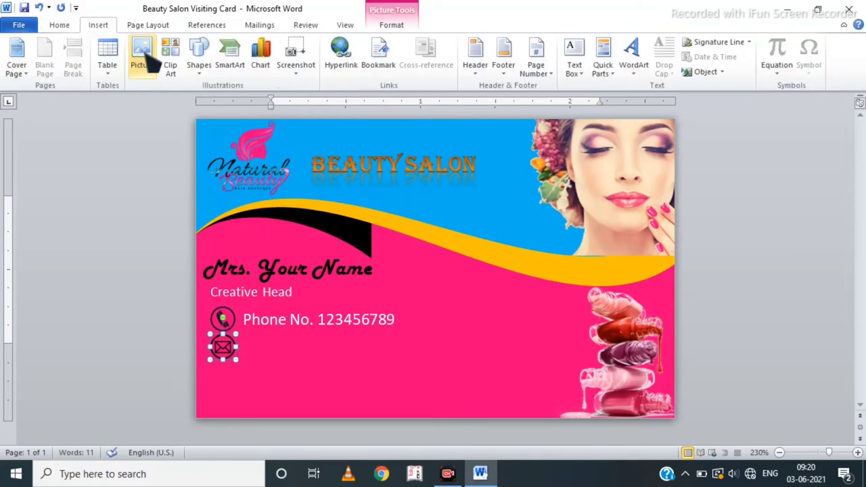
pyautogui.click(156, 66)
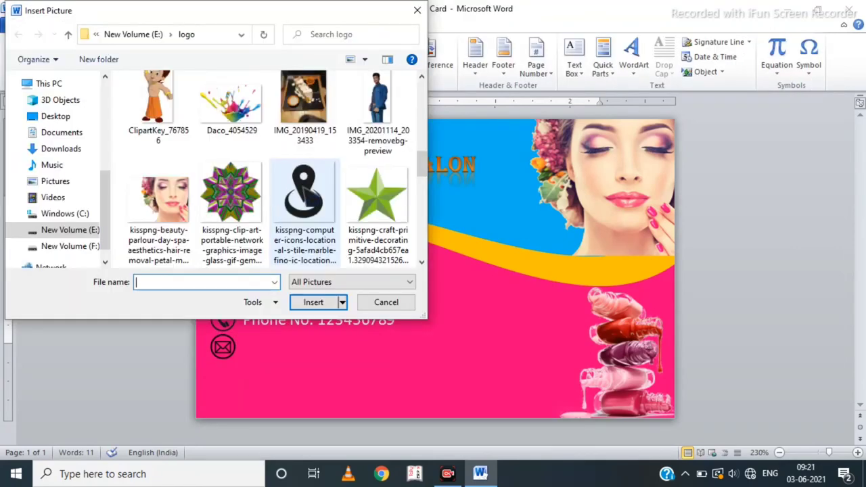
pyautogui.click(293, 194)
pyautogui.click(312, 300)
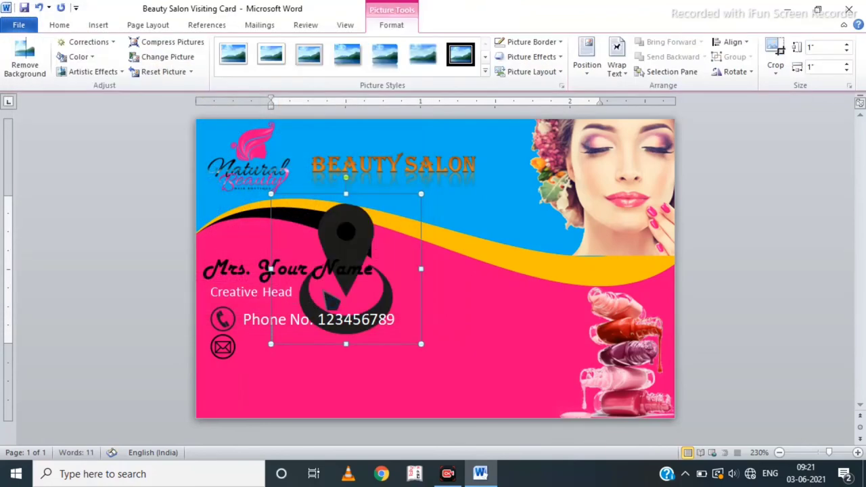
pyautogui.click(616, 67)
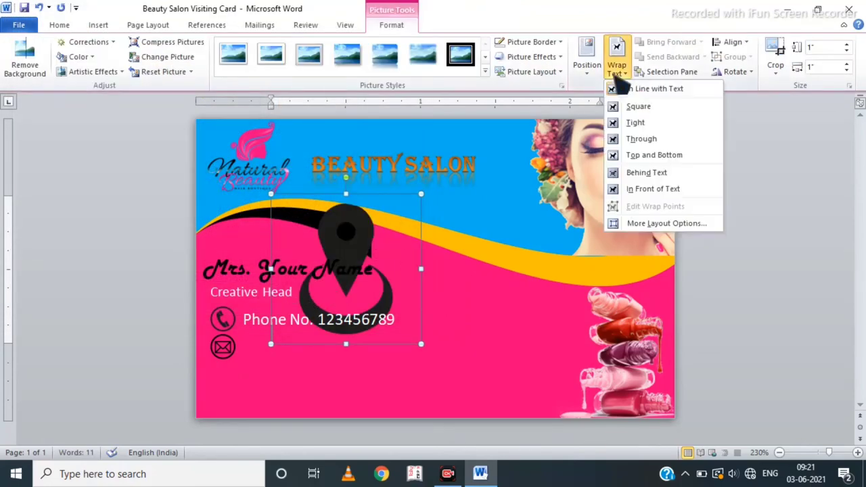
pyautogui.click(639, 189)
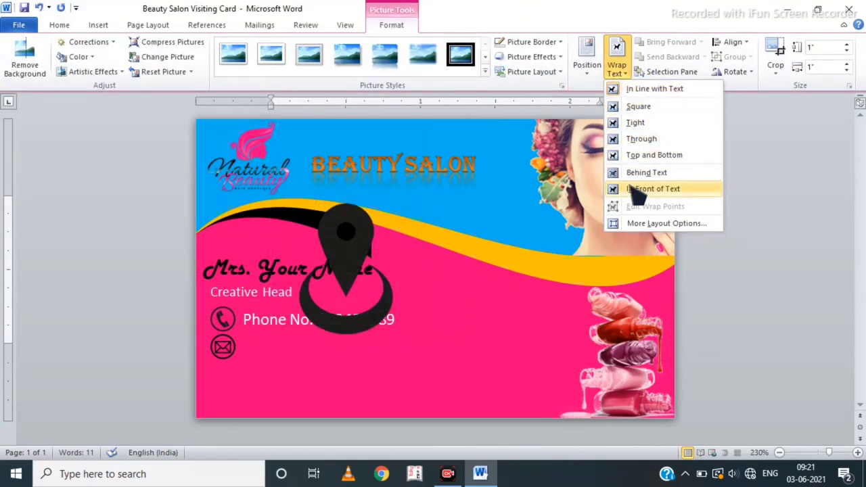
pyautogui.moveTo(421, 195); pyautogui.dragTo(290, 330)
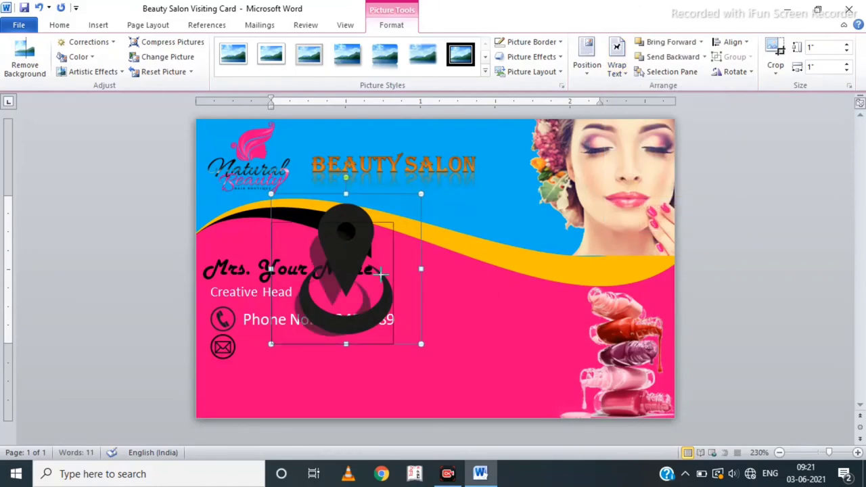
pyautogui.moveTo(225, 384); pyautogui.dragTo(225, 378)
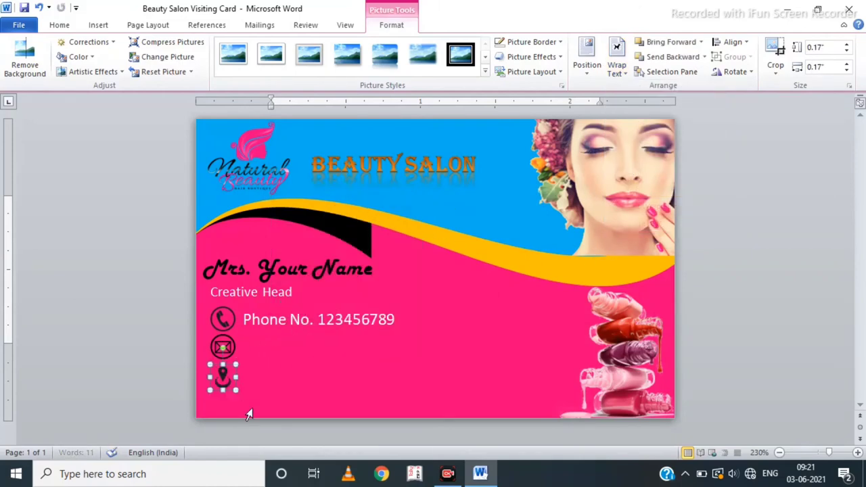
pyautogui.click(65, 27)
# Insert the globe icon in front of the text, shrink it and stack it below the location pin
pyautogui.click(98, 25)
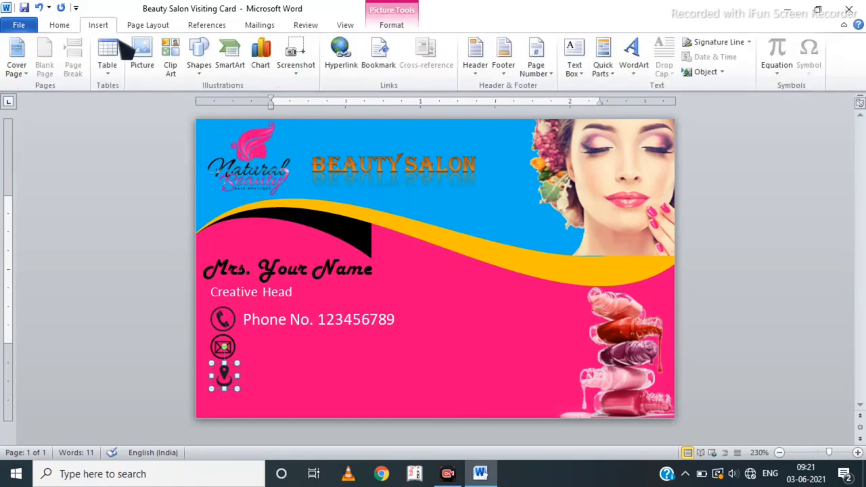
pyautogui.click(153, 58)
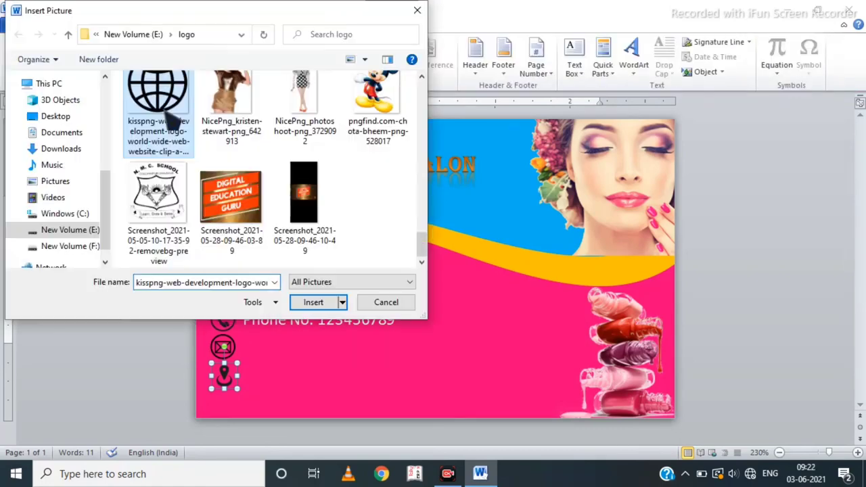
pyautogui.click(312, 299)
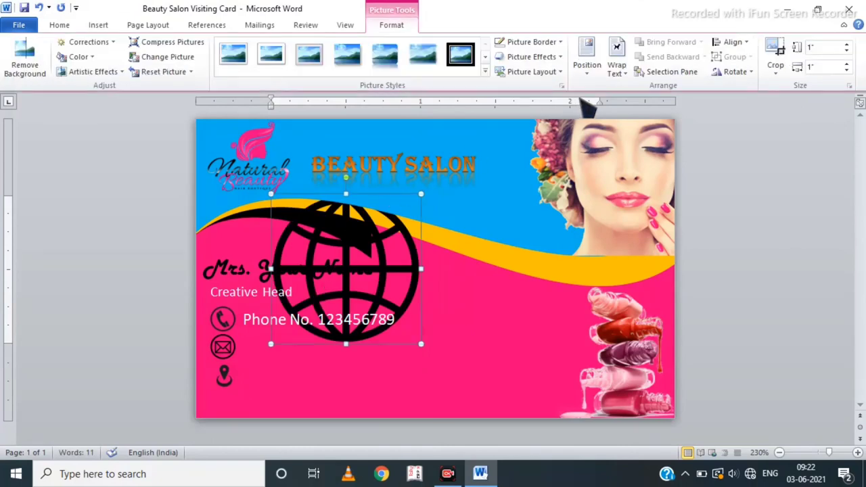
pyautogui.click(615, 61)
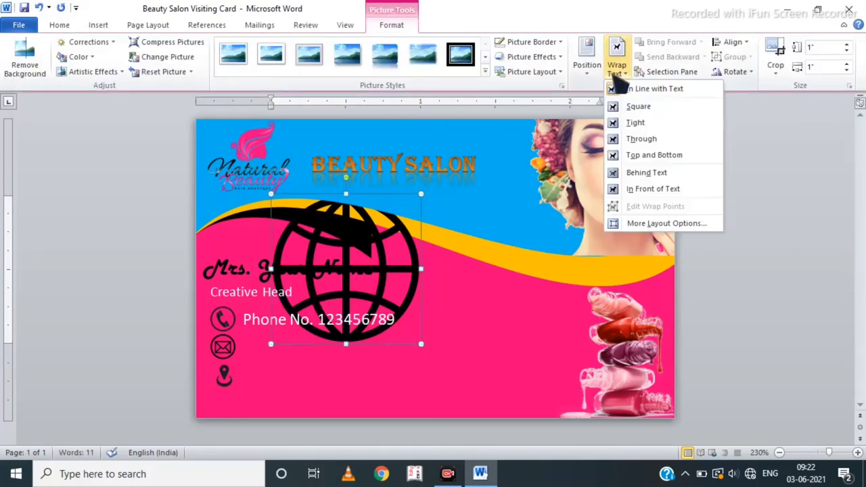
pyautogui.click(639, 189)
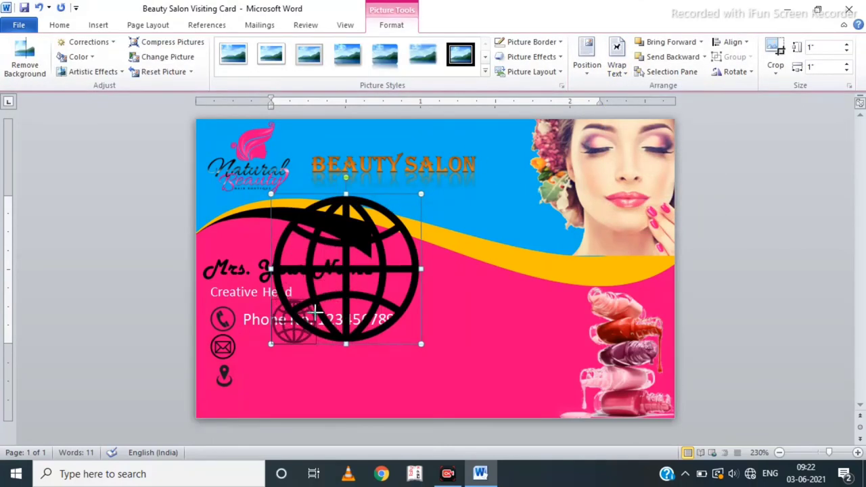
pyautogui.moveTo(423, 194)
pyautogui.mouseDown()
pyautogui.moveTo(307, 308)
pyautogui.moveTo(291, 363)
pyautogui.moveTo(292, 349)
pyautogui.moveTo(226, 407)
pyautogui.moveTo(233, 414)
pyautogui.mouseUp()
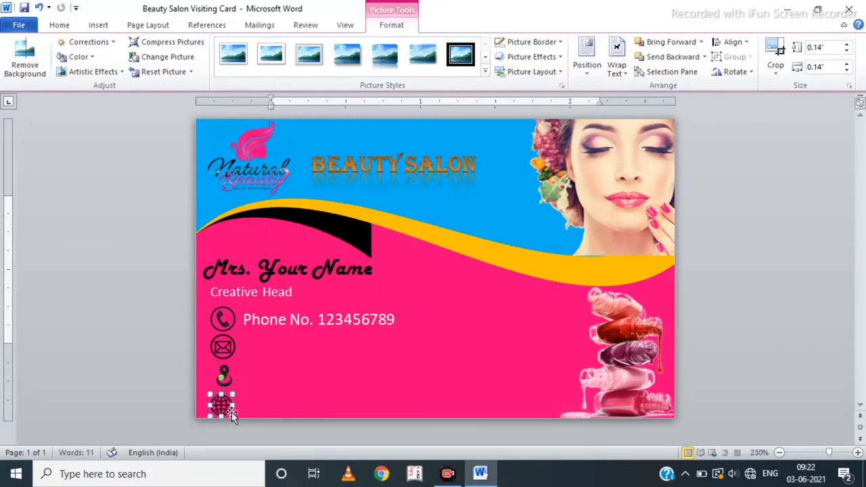
pyautogui.moveTo(224, 374); pyautogui.dragTo(226, 381)
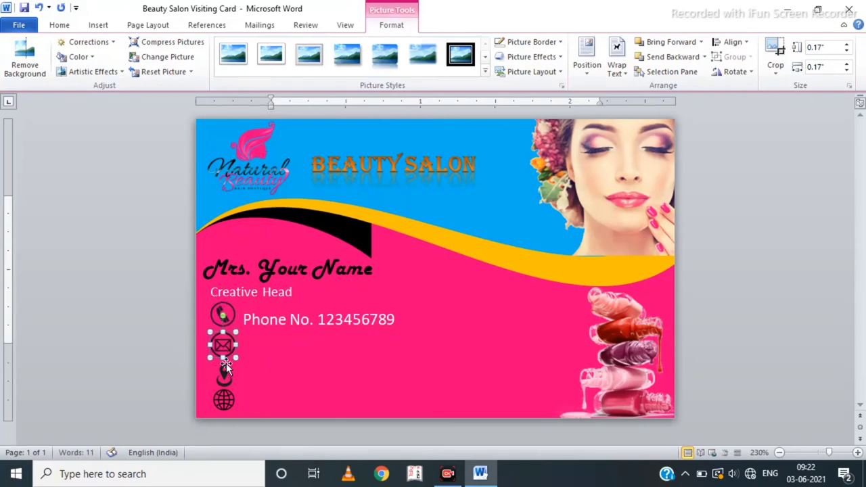
pyautogui.click(272, 213)
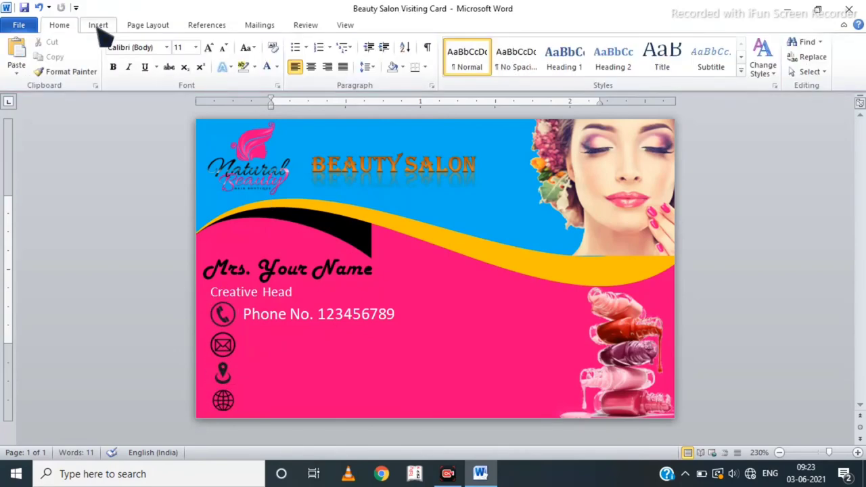
# Add a WordArt box with No Spacing containing a sample e-mail address
pyautogui.click(98, 25)
pyautogui.click(633, 57)
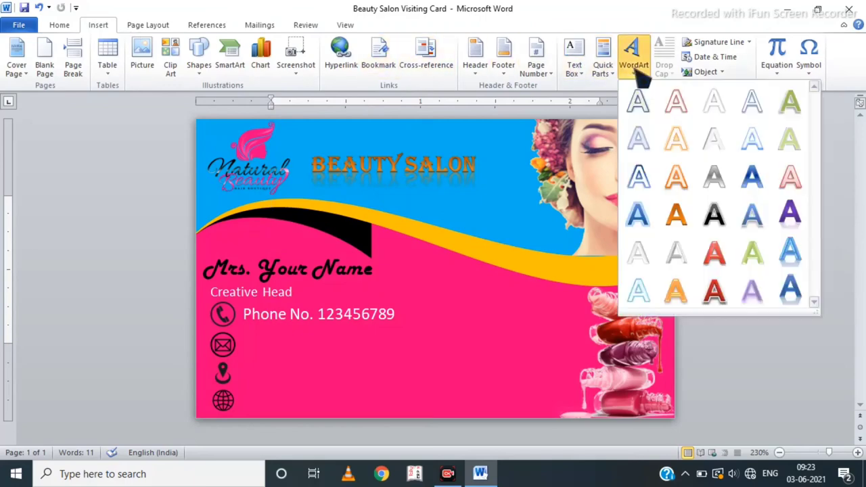
pyautogui.click(640, 106)
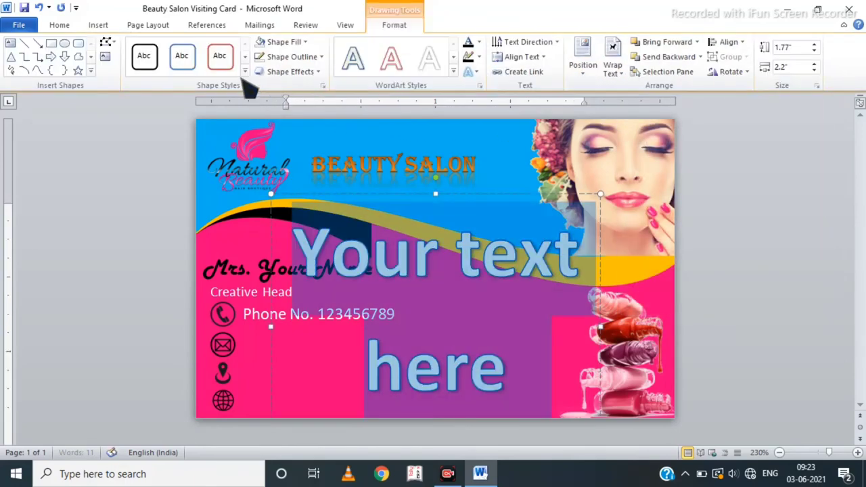
pyautogui.click(61, 25)
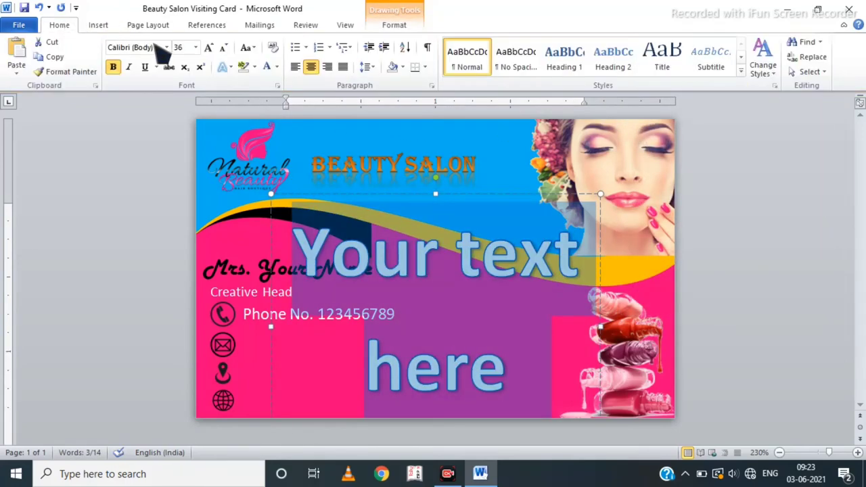
pyautogui.click(516, 57)
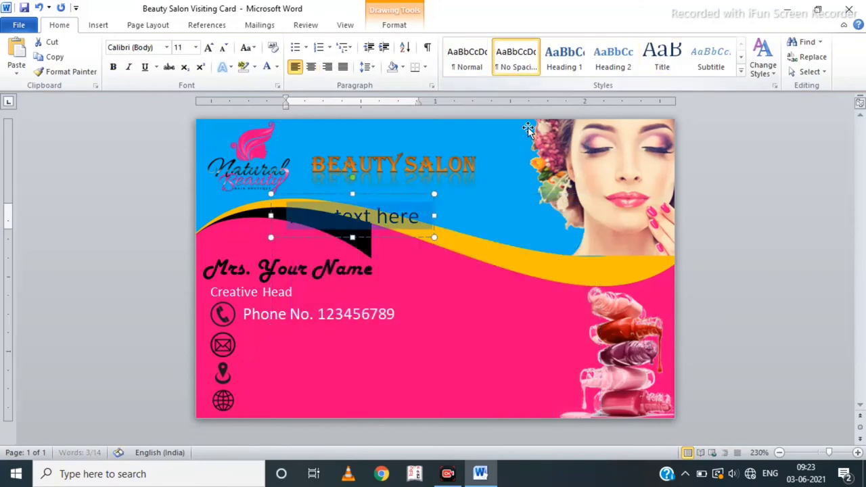
pyautogui.press('Delete')
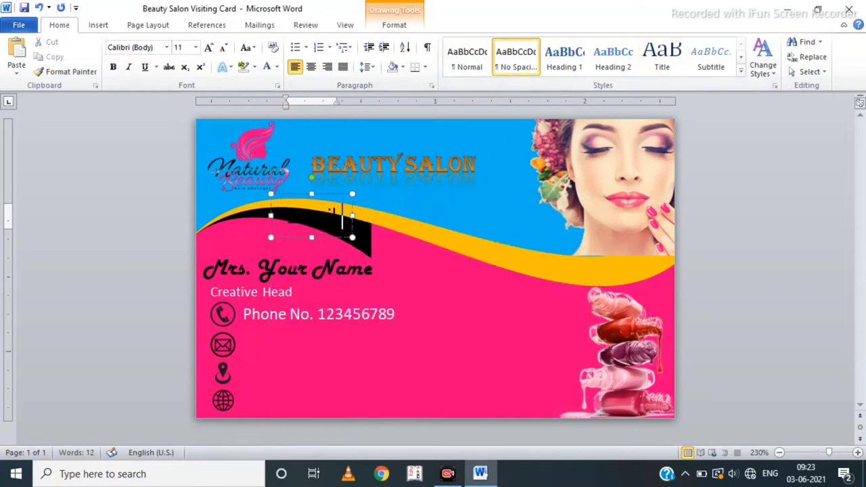
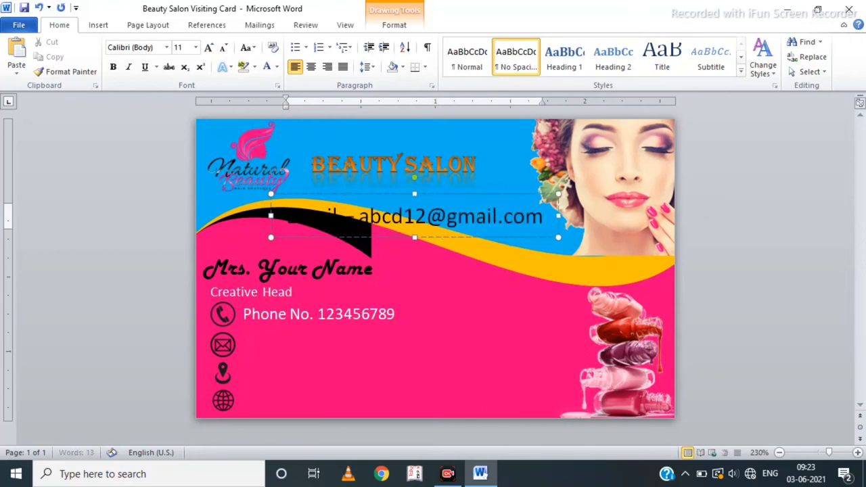
# Make the e-mail text white at 8 pt and place it beside the envelope icon
pyautogui.moveTo(416, 221); pyautogui.dragTo(433, 345)
pyautogui.click(167, 48)
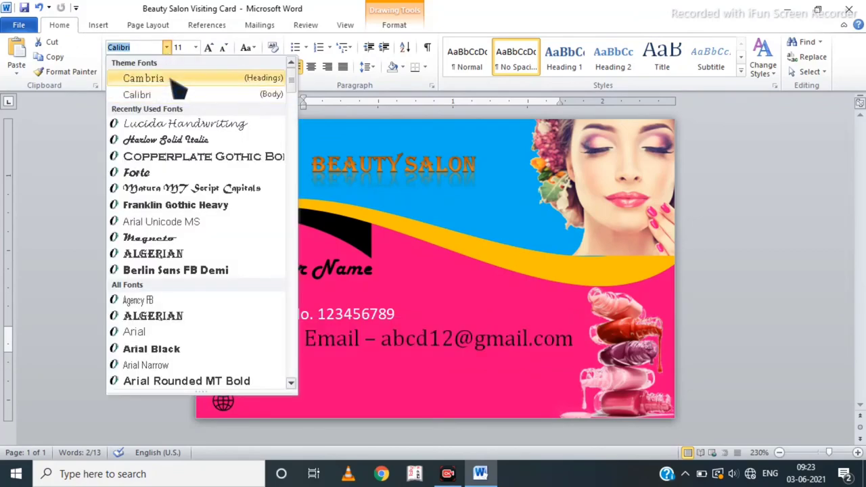
pyautogui.click(167, 47)
pyautogui.click(276, 66)
pyautogui.click(267, 111)
pyautogui.click(224, 48)
pyautogui.click(223, 48)
pyautogui.click(223, 47)
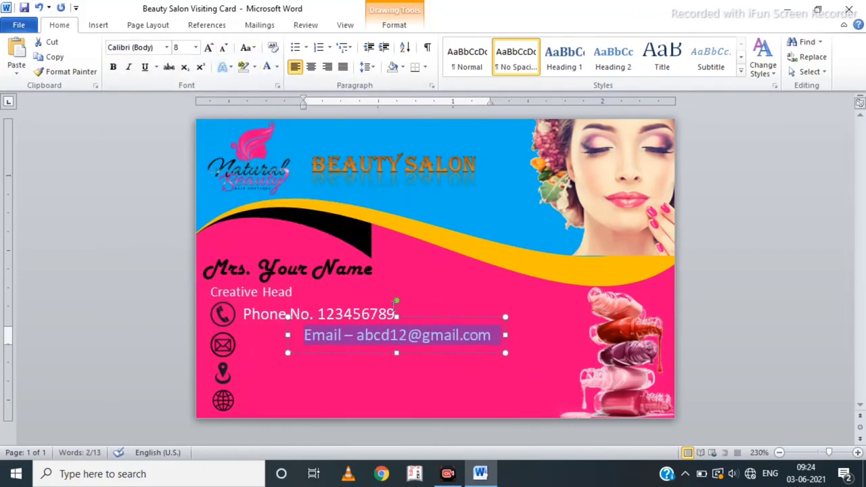
pyautogui.moveTo(389, 330); pyautogui.dragTo(380, 327)
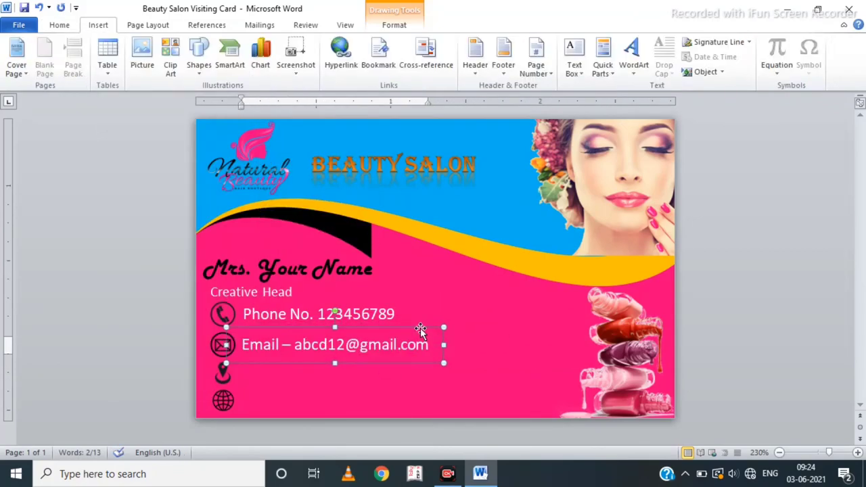
# Duplicate the e-mail line and retype it as 'Fill Beauty Salon Location' beside the pin
pyautogui.hotkey('ctrl', 'd')
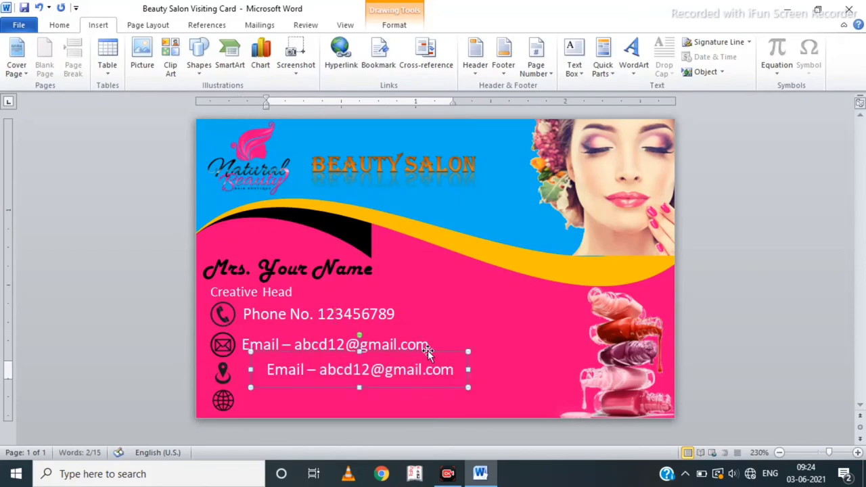
pyautogui.moveTo(447, 374); pyautogui.dragTo(265, 371)
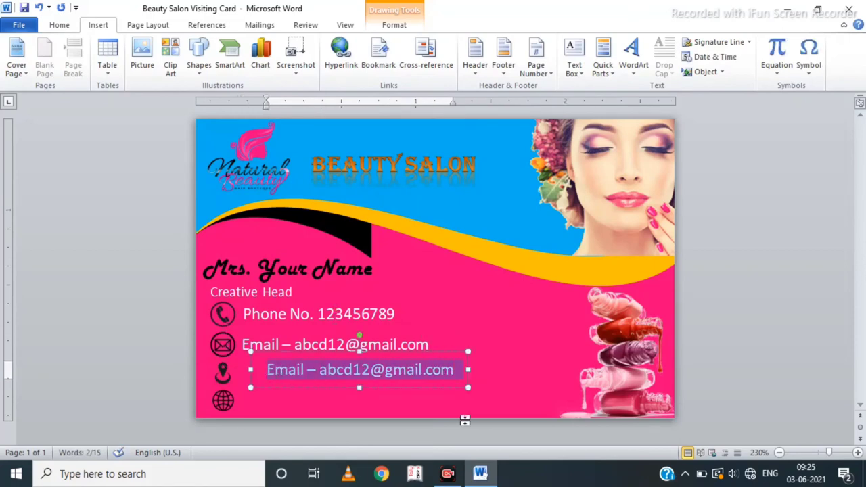
pyautogui.write('Fill Beauty Salon L')
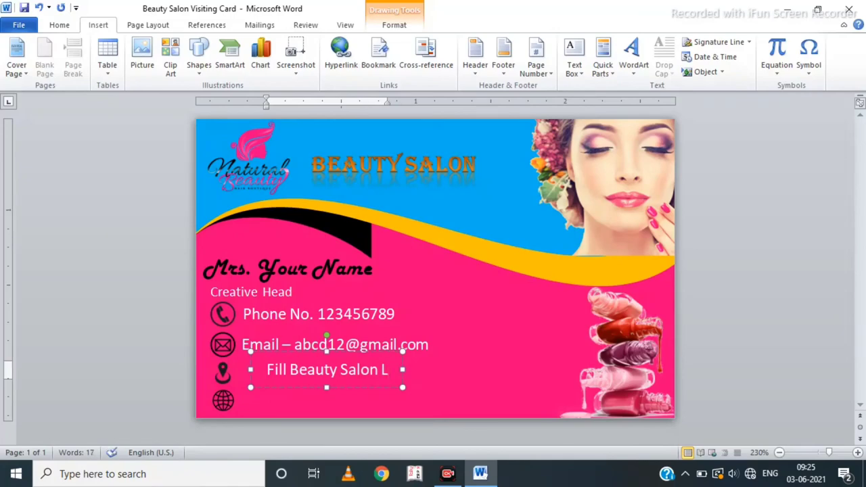
pyautogui.write('ocation')
pyautogui.press('Left')
pyautogui.press('Left')
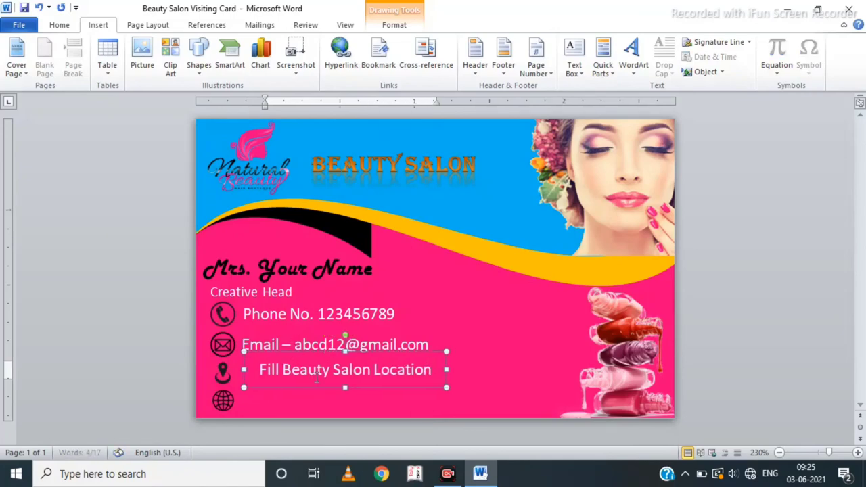
pyautogui.press('Left')
pyautogui.press('Left')
pyautogui.press('Left')
pyautogui.press('Left')
pyautogui.press('Left')
pyautogui.press('Left')
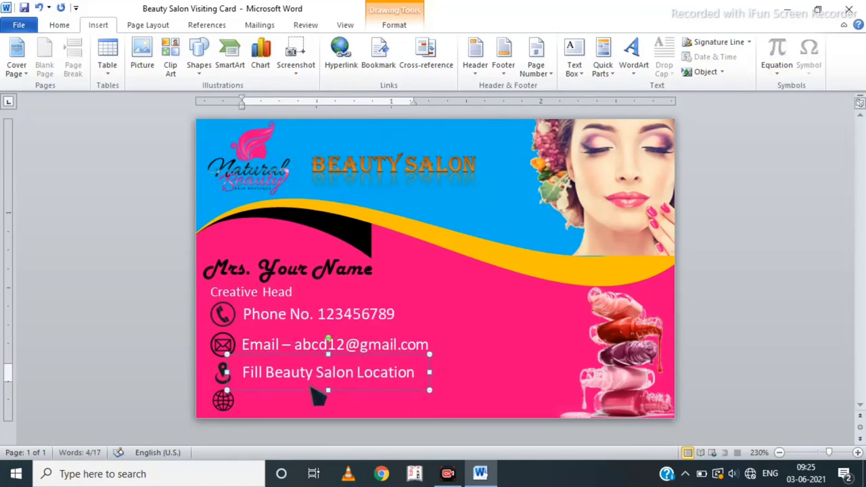
pyautogui.hotkey('ctrl', 'd')
pyautogui.click(376, 400)
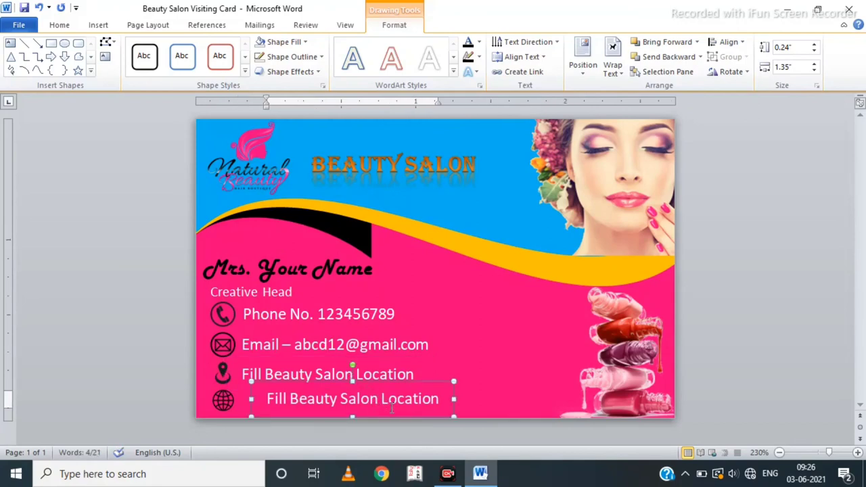
pyautogui.moveTo(434, 399); pyautogui.dragTo(296, 398)
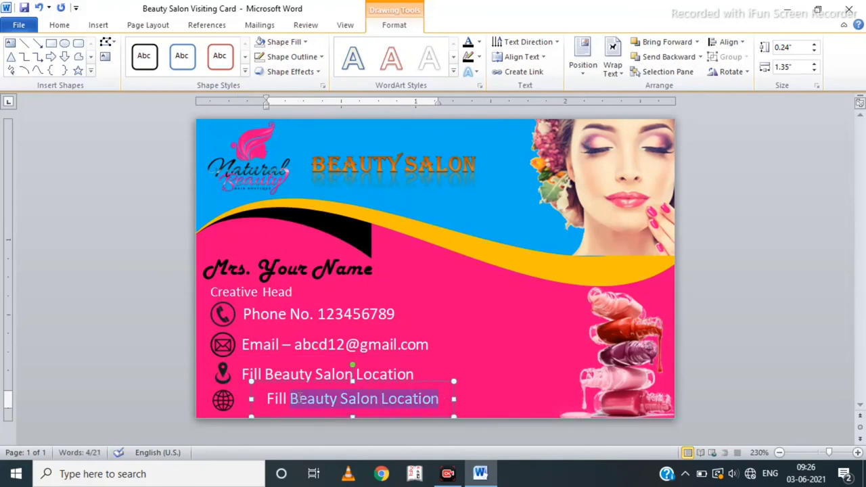
pyautogui.write('www.')
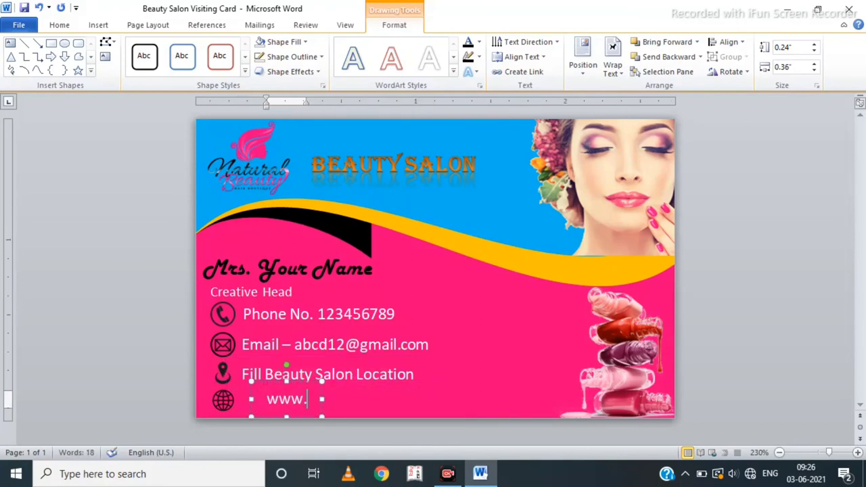
pyautogui.write('website .com')
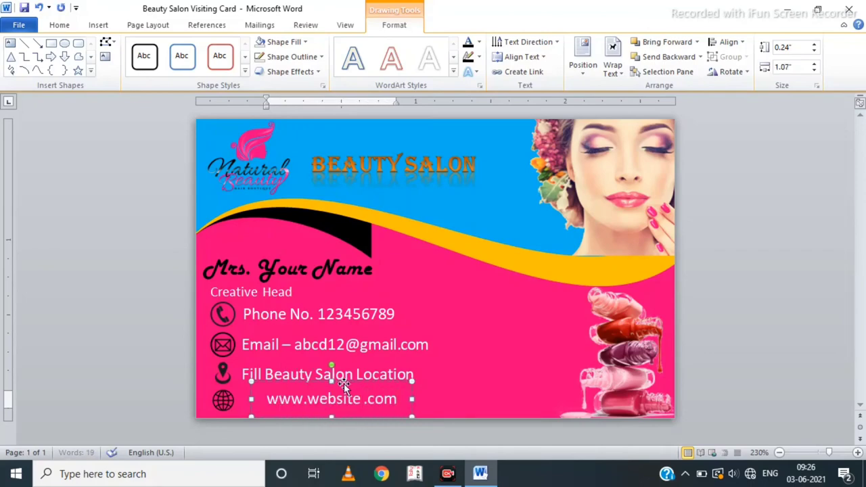
pyautogui.moveTo(344, 386); pyautogui.dragTo(320, 387)
pyautogui.click(320, 314)
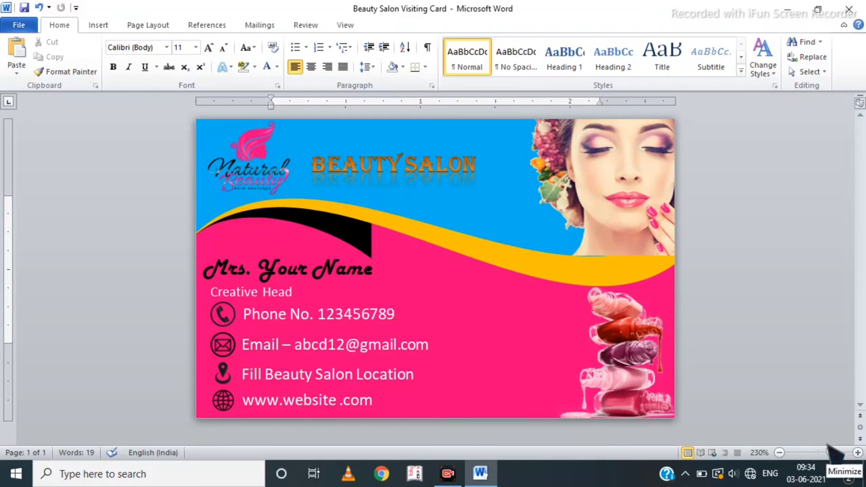
# Show the finished card in print preview on one landscape page with Ctrl+P
pyautogui.hotkey('ctrl', 'p')
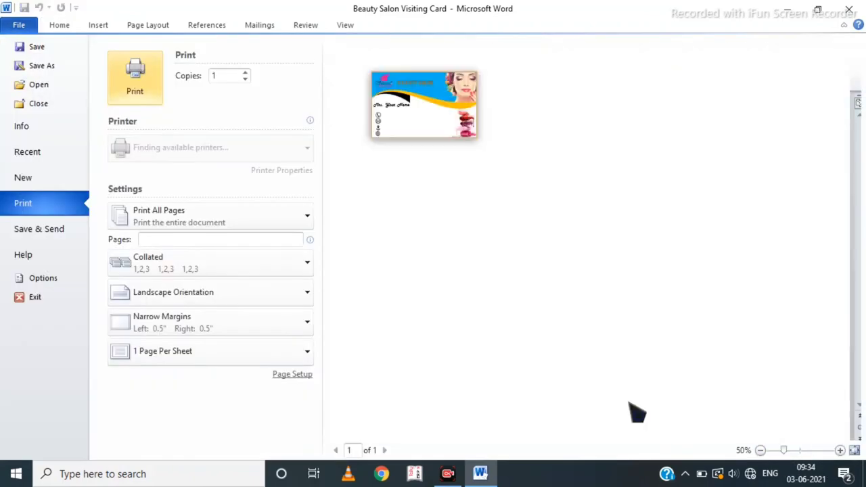